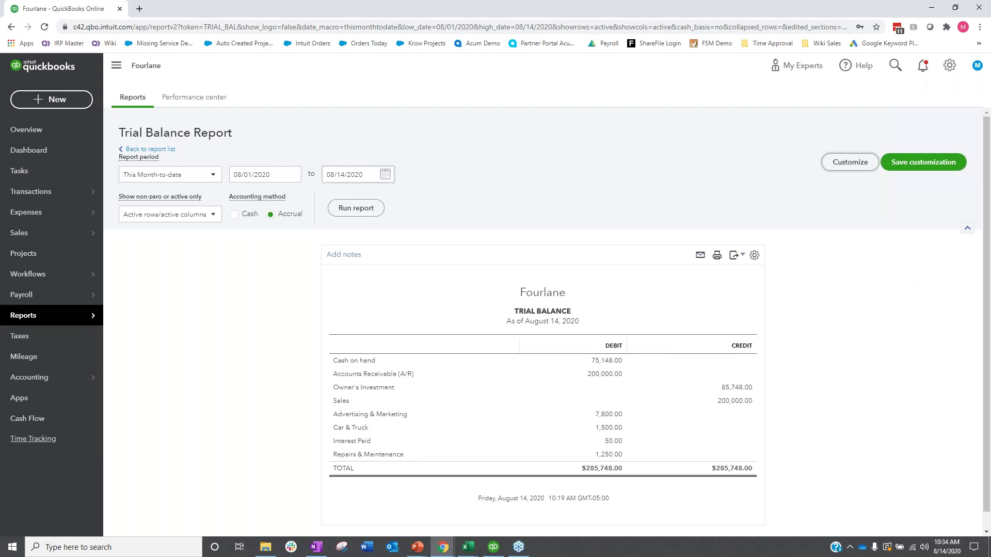
Go to the report list and look through the standard reports in the Favorites and Business overview groups.
mouse_move(25, 318)
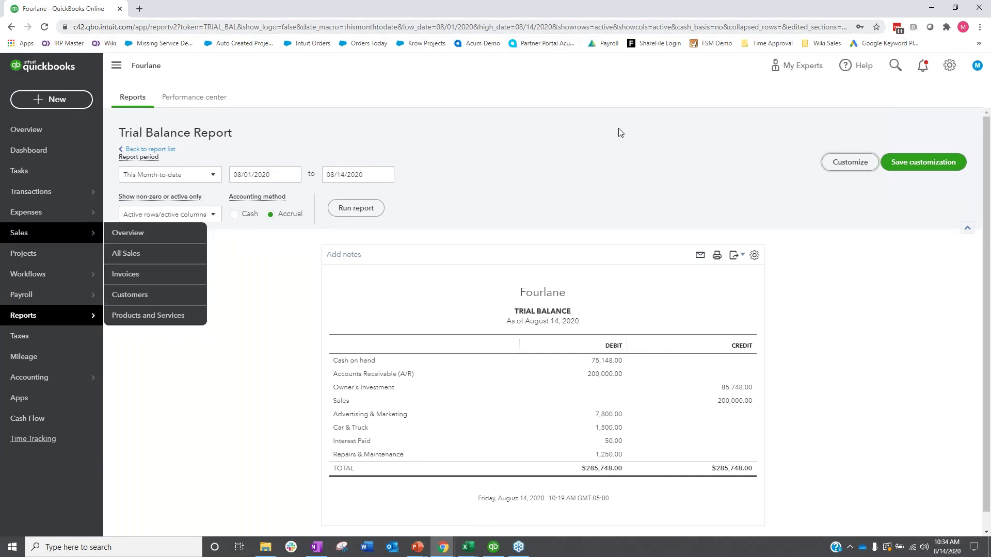
left_click(36, 321)
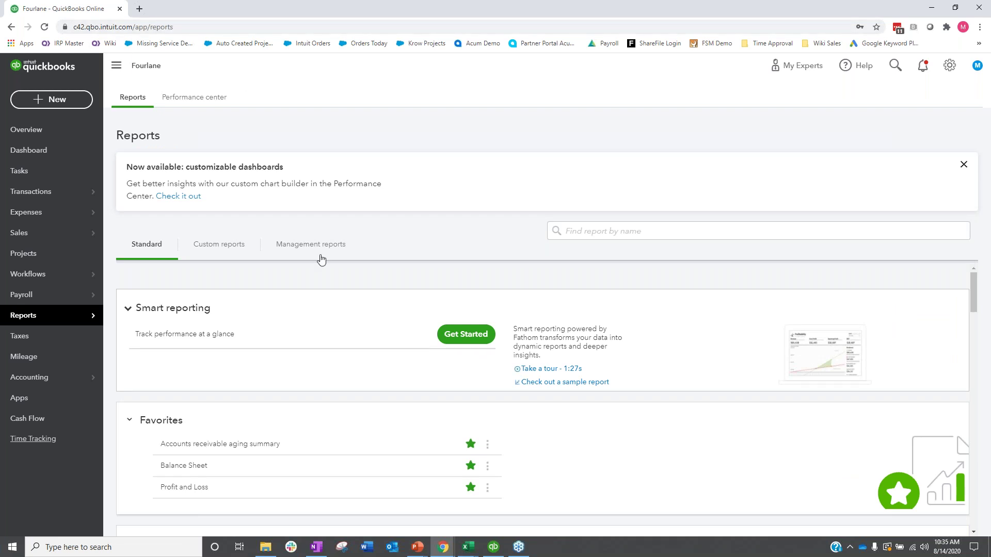
mouse_move(493, 548)
scroll(488, 323, "down", 2)
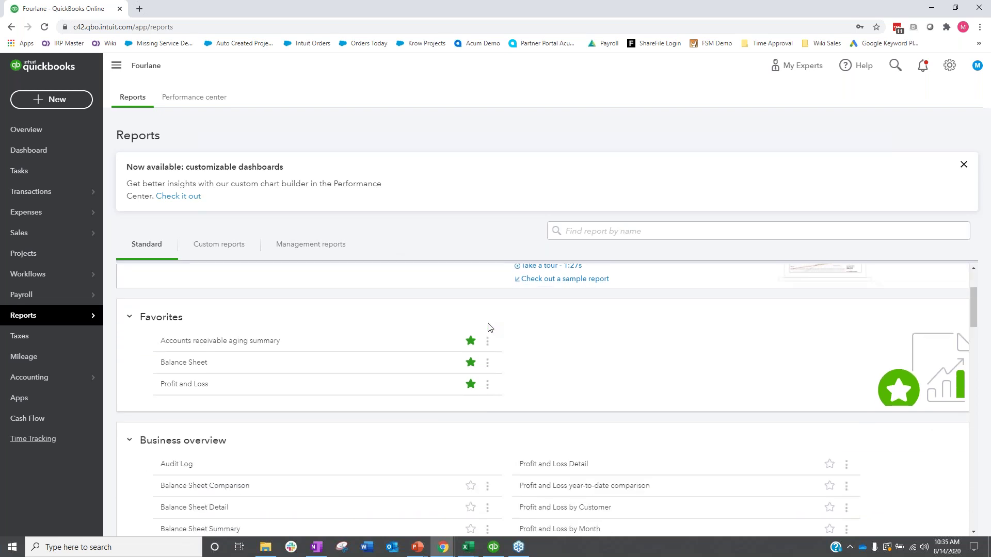
scroll(487, 328, "down", 1)
scroll(488, 328, "up", 2)
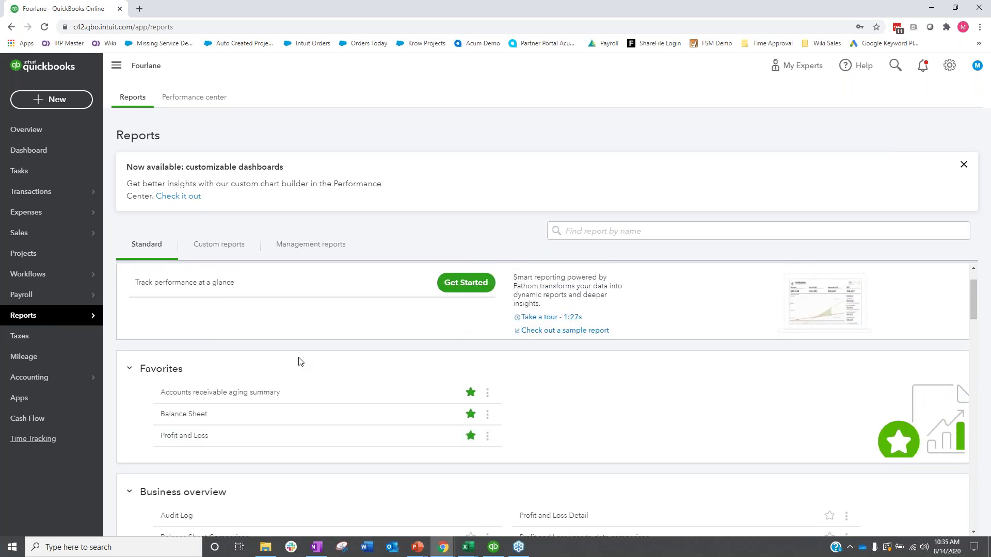
View the management reports and check the actions offered for the Company Overview report.
scroll(299, 356, "up", 1)
left_click(323, 246)
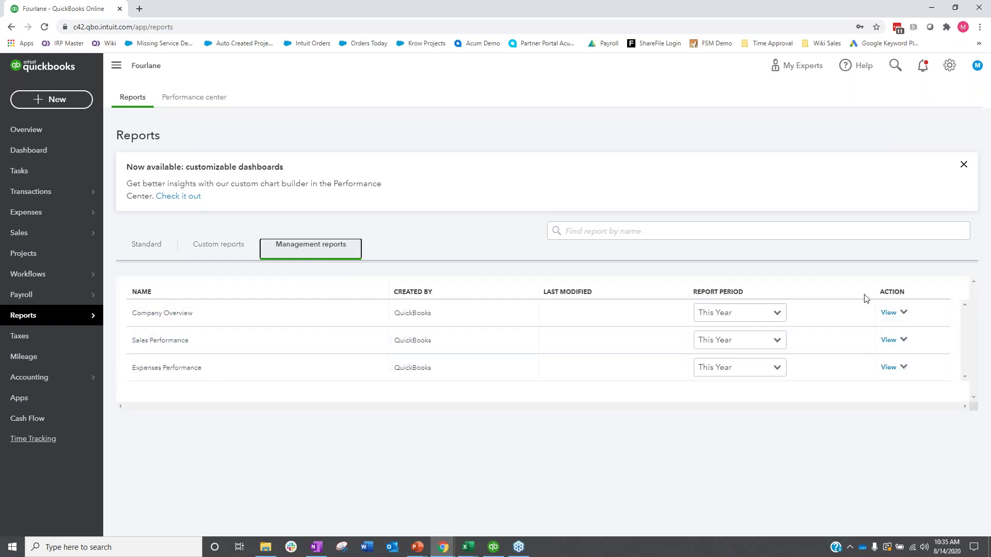
left_click(915, 313)
Return to the standard reports and open the Profit and Loss report from the Business overview group.
left_click(160, 251)
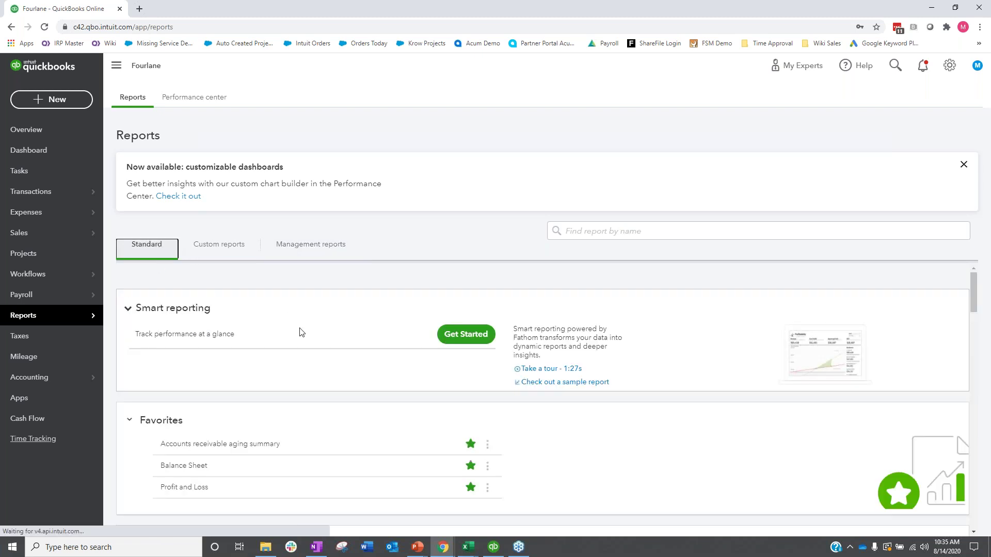
scroll(337, 361, "down", 2)
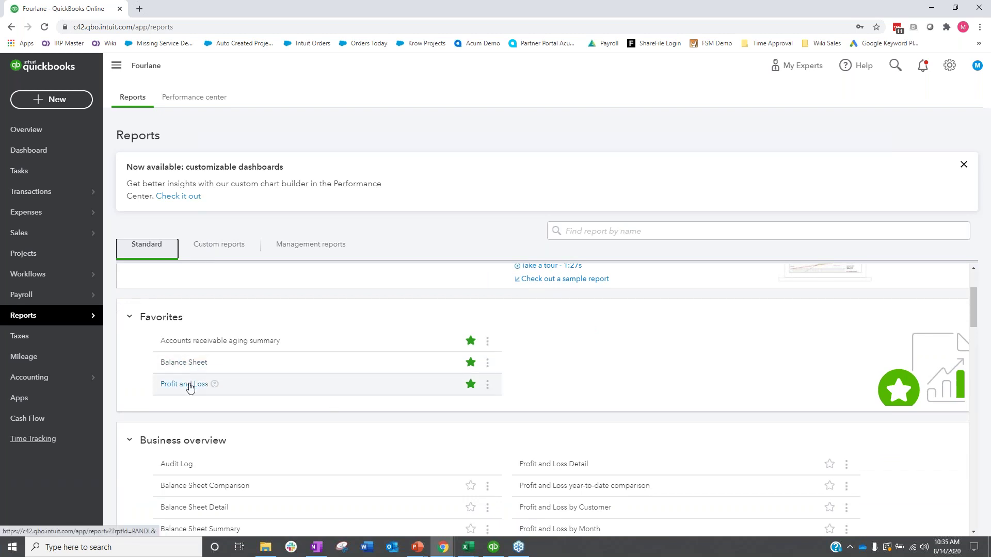
scroll(190, 387, "down", 2)
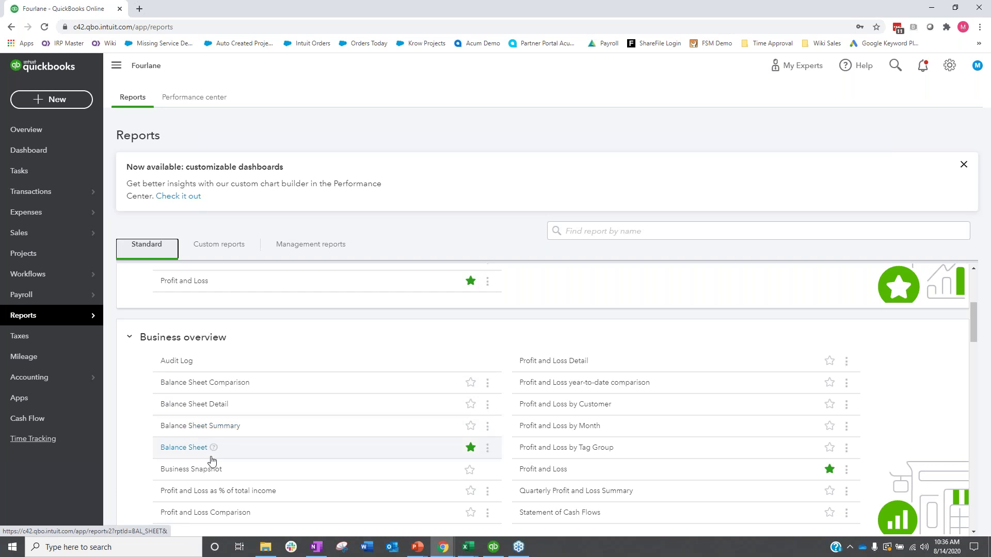
scroll(187, 497, "down", 1)
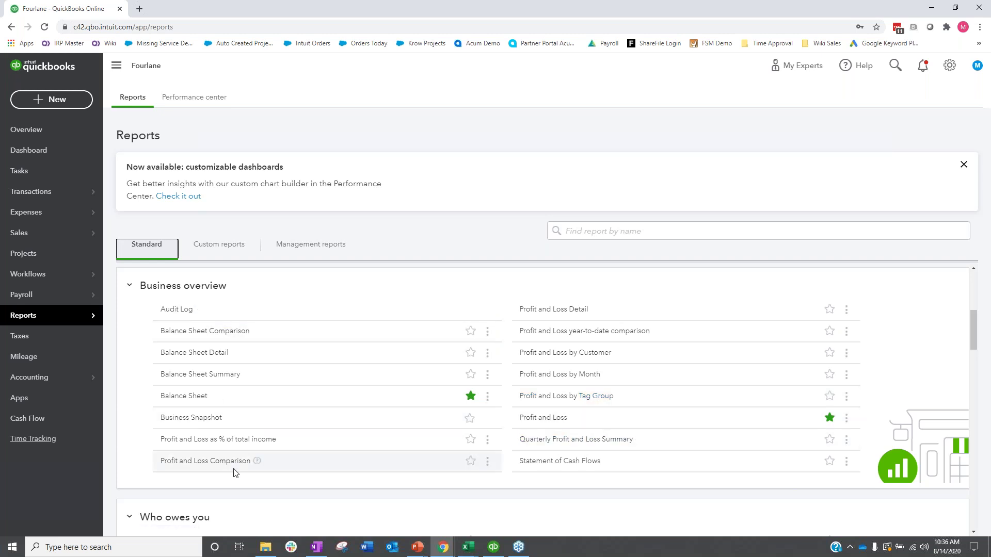
left_click(555, 419)
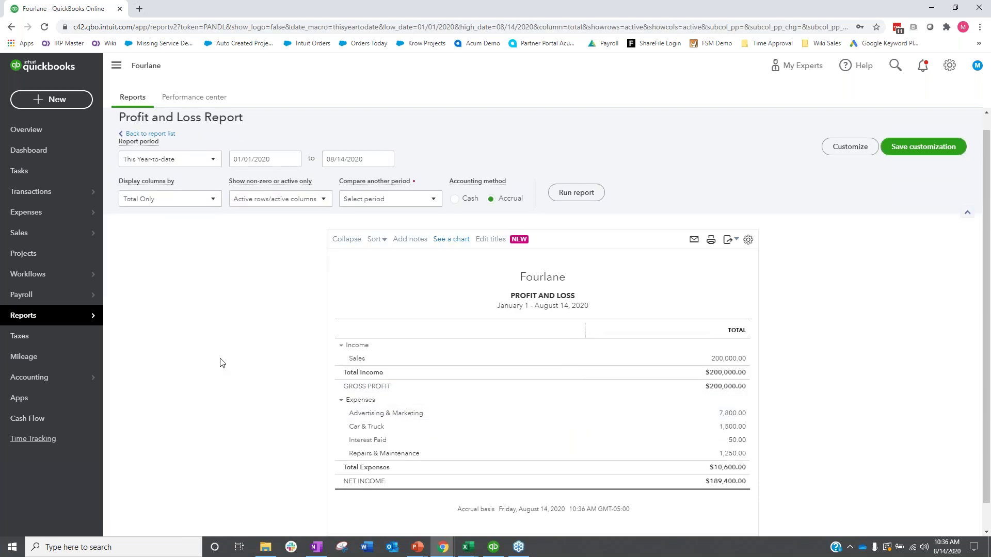
Look through the available report period choices for the Profit and Loss report, keeping the current period.
left_click(208, 164)
scroll(188, 262, "down", 2)
scroll(188, 263, "down", 4)
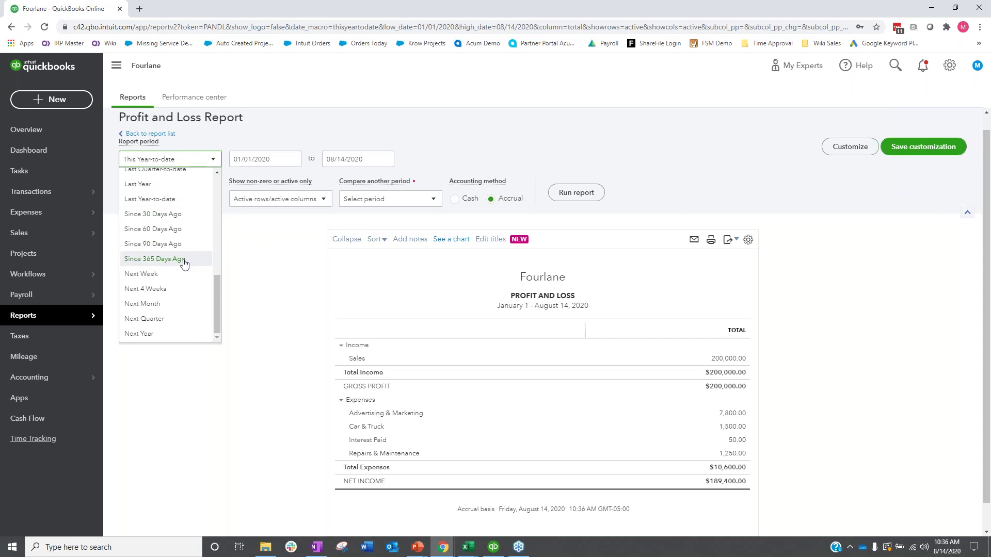
left_click(269, 266)
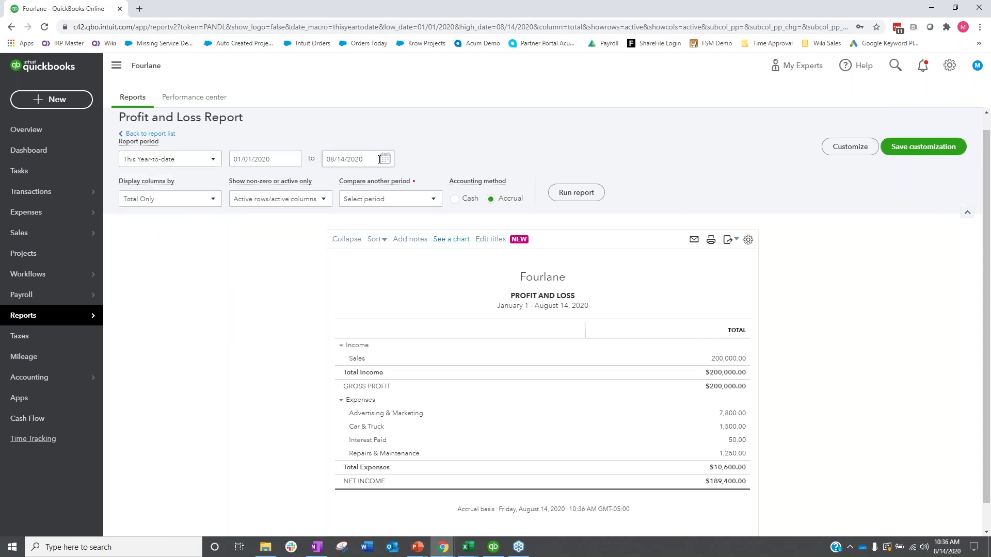
Examine the ways the Profit and Loss columns can be broken down, keeping the total-only display.
left_click(199, 200)
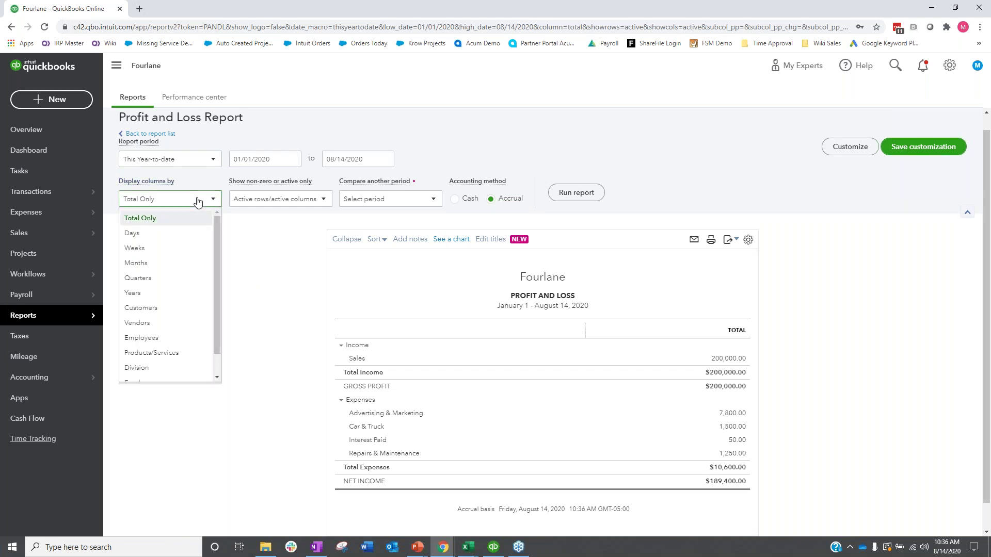
scroll(159, 320, "down", 2)
scroll(159, 320, "up", 2)
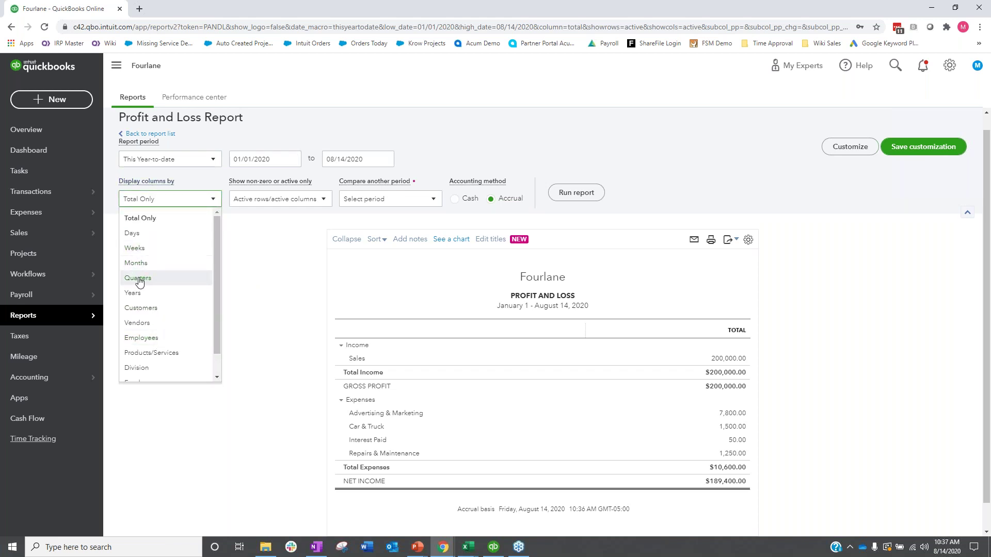
scroll(171, 303, "down", 1)
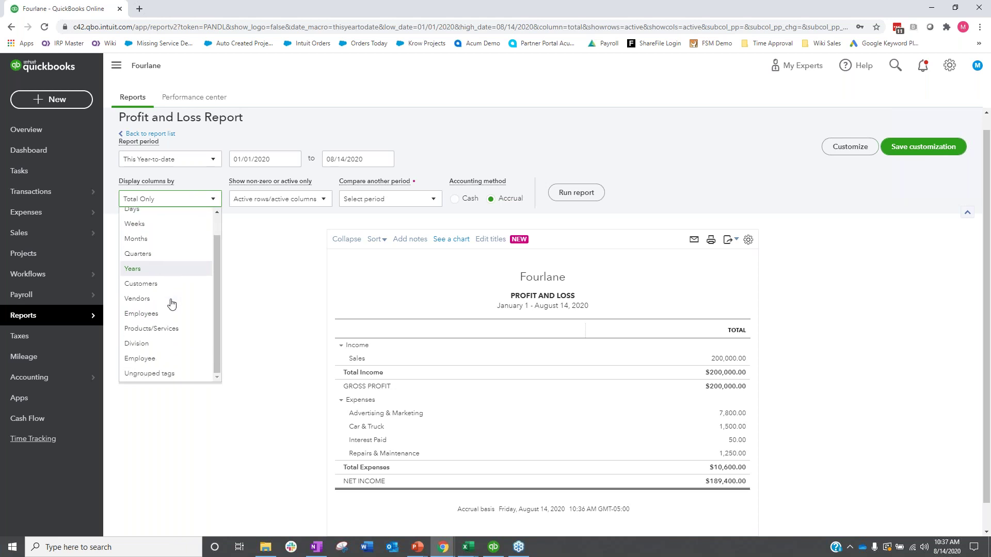
left_click(255, 264)
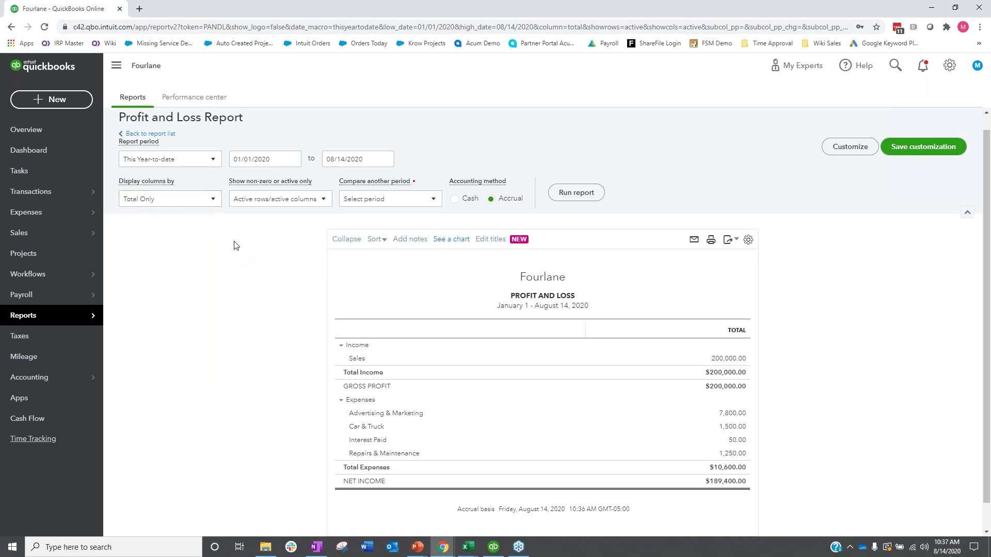
Review the active or non-zero row and column choices and the options for comparing another period.
left_click(252, 202)
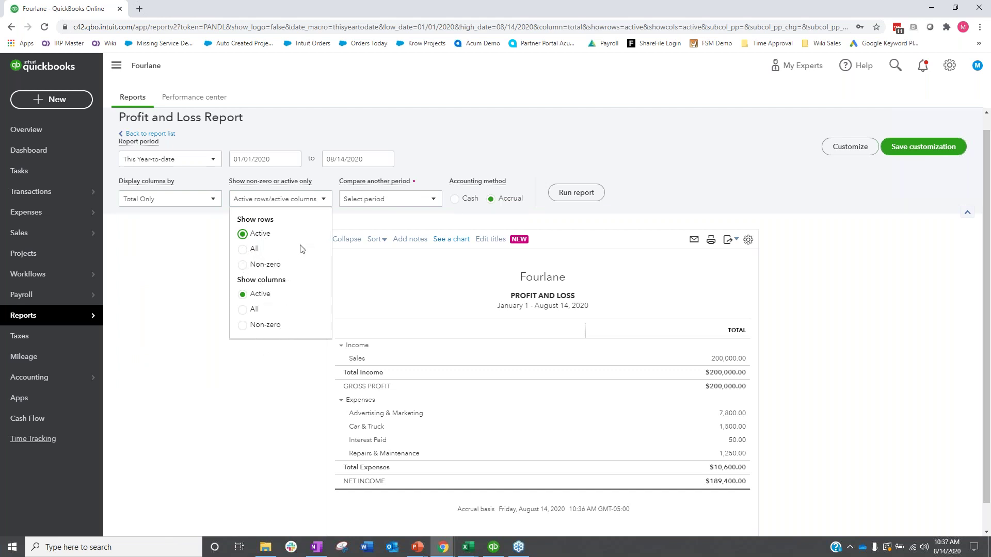
left_click(389, 205)
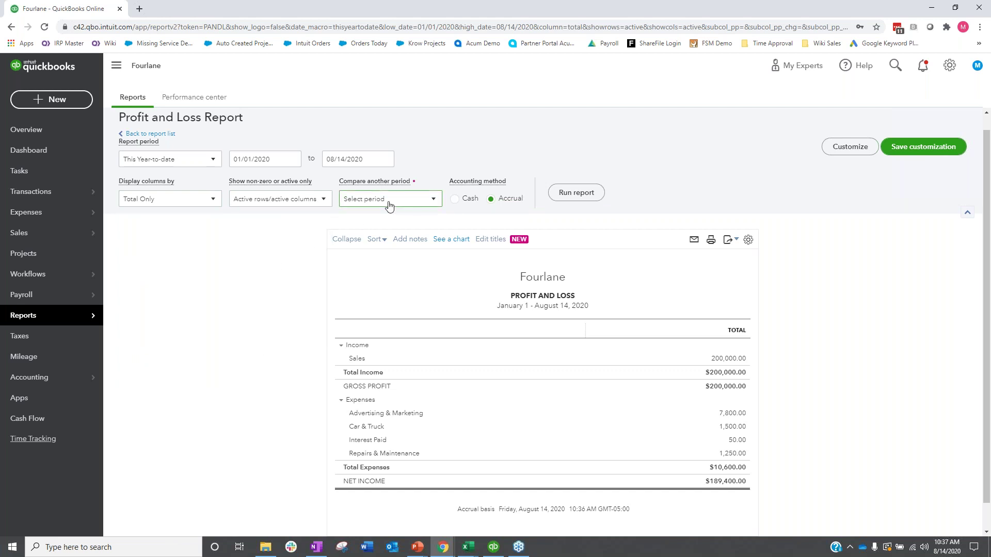
left_click(389, 205)
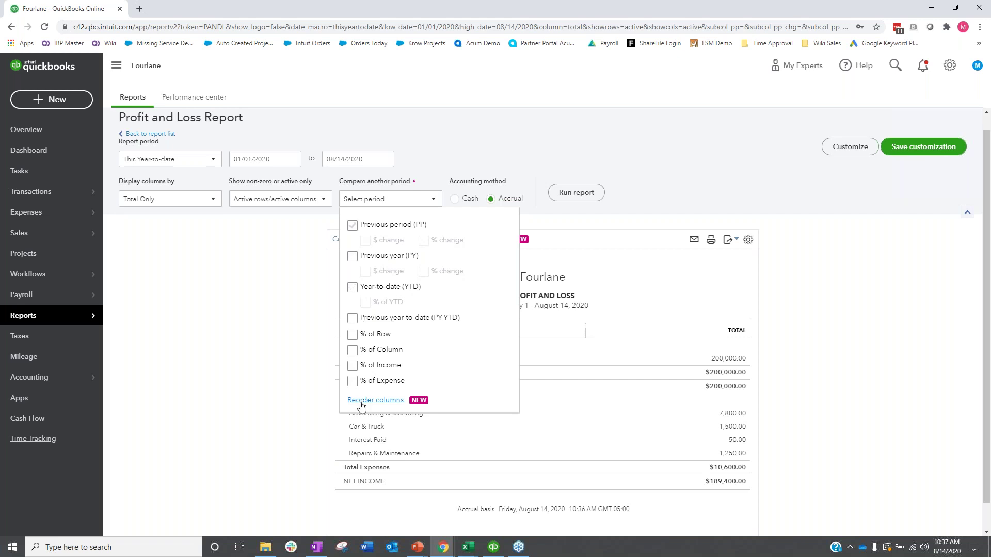
left_click(308, 402)
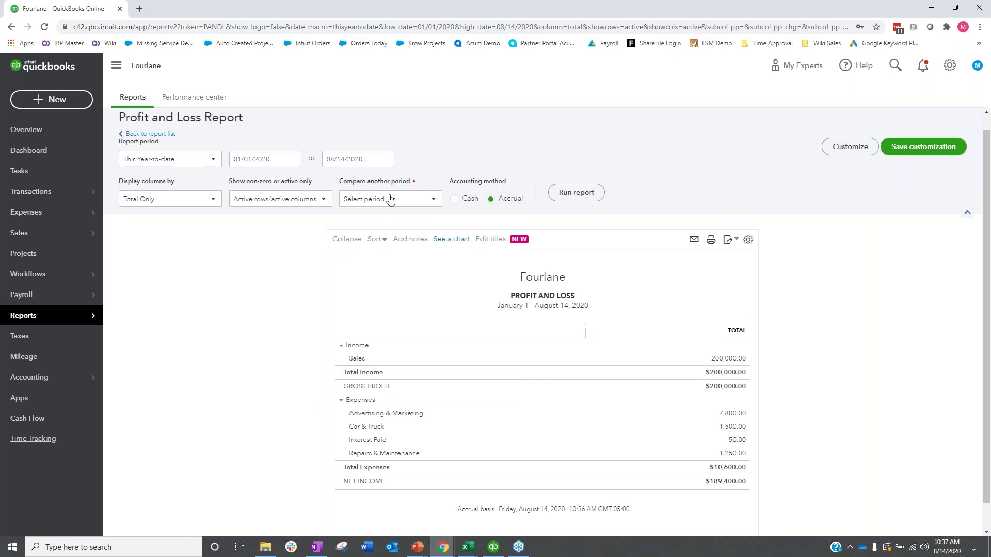
left_click(436, 201)
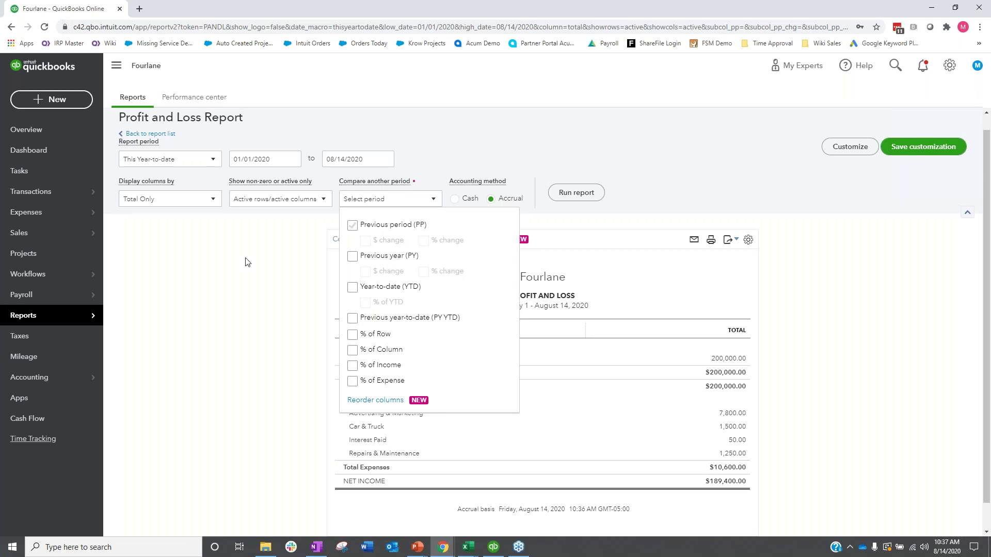
left_click(508, 138)
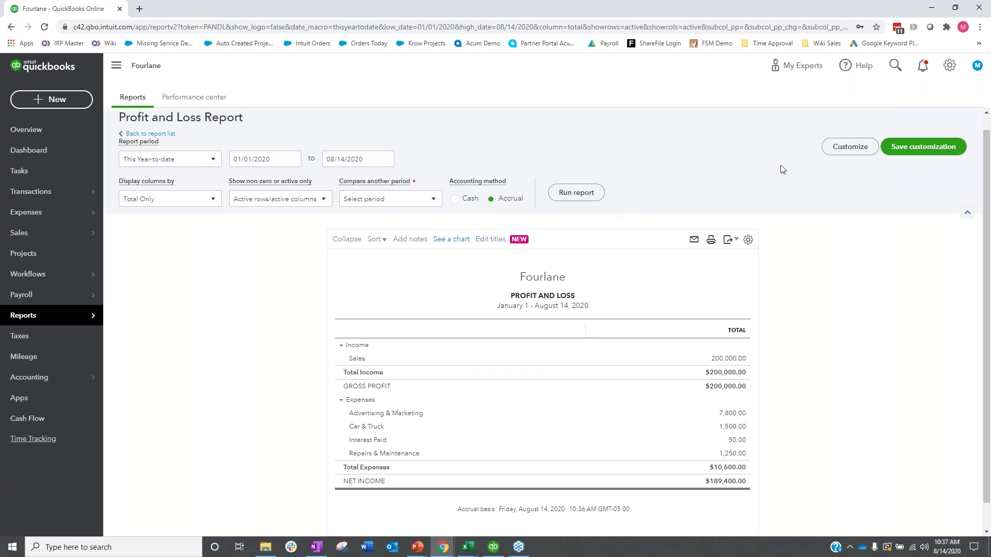
Open the report customization, dismiss the column reordering tip and show the columns that can be added or reordered.
left_click(840, 150)
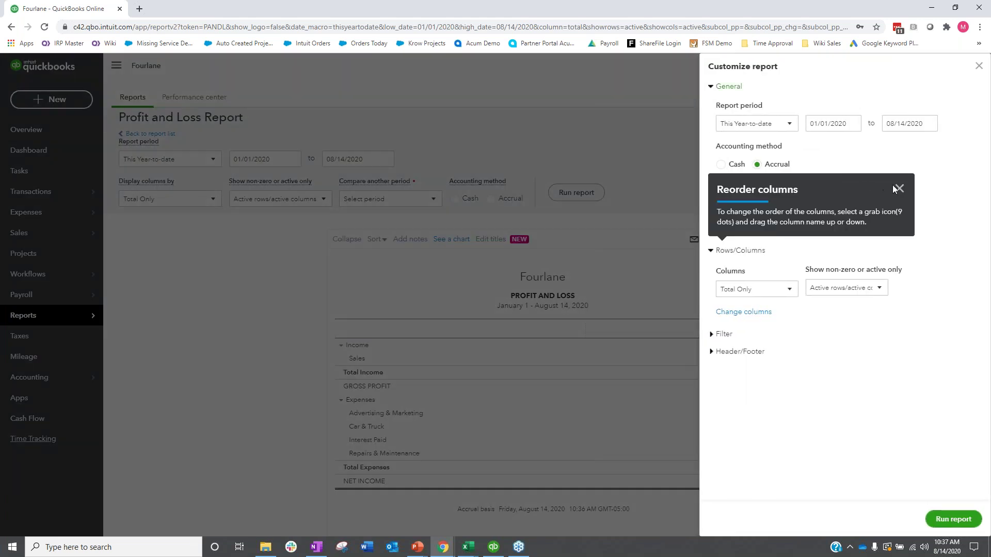
left_click(898, 189)
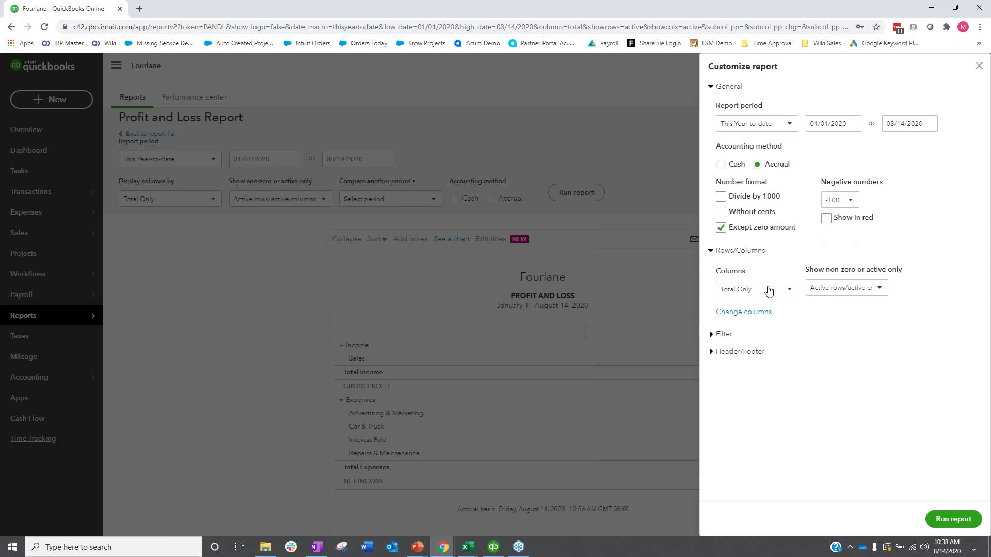
left_click(749, 321)
scroll(820, 310, "down", 2)
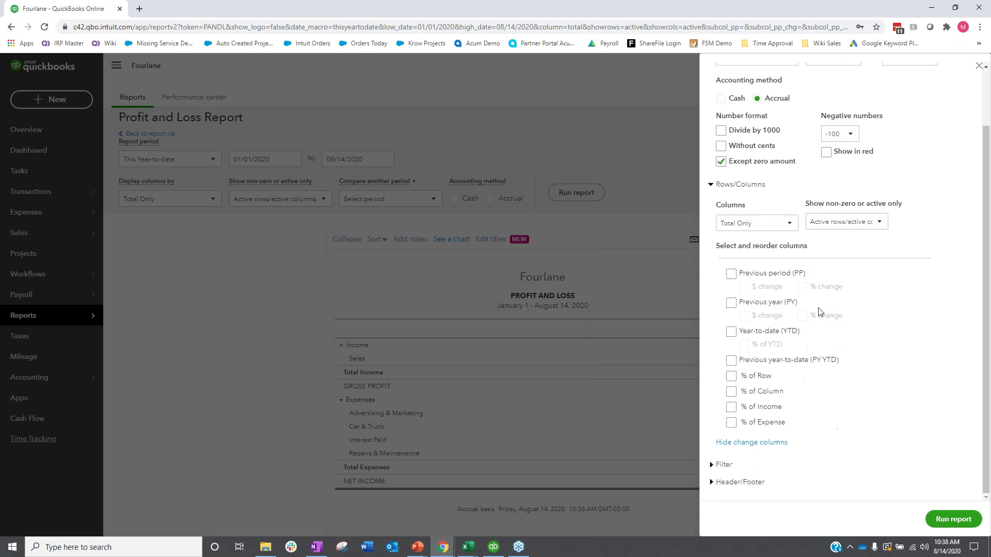
Expand the report's filter settings and view the account choices for the Distribution Account filter.
left_click(717, 468)
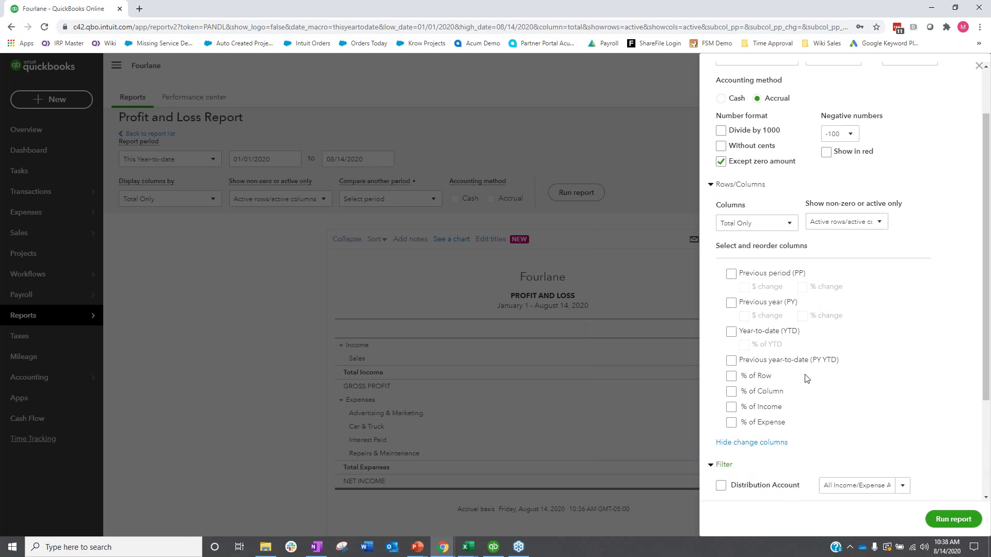
scroll(805, 379, "down", 3)
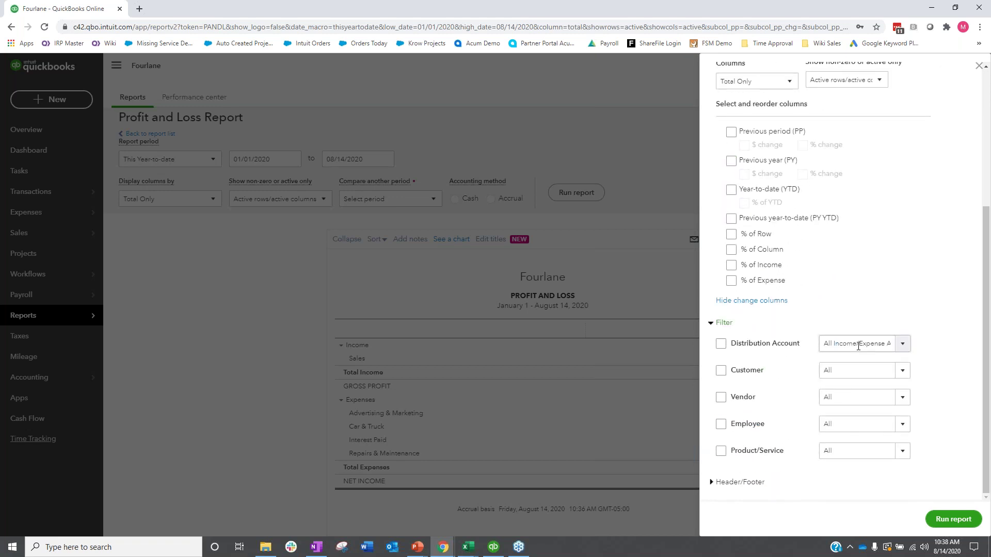
left_click(903, 344)
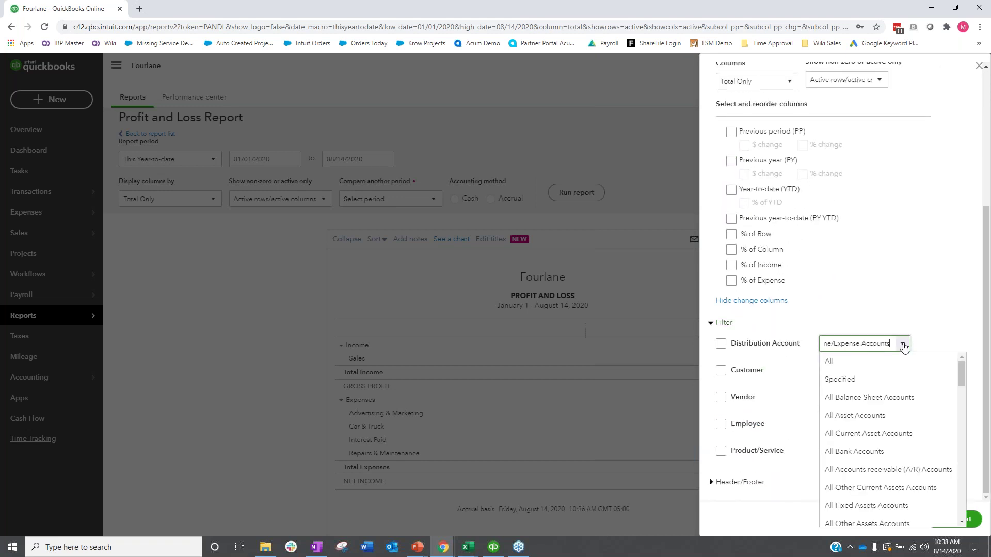
left_click(912, 313)
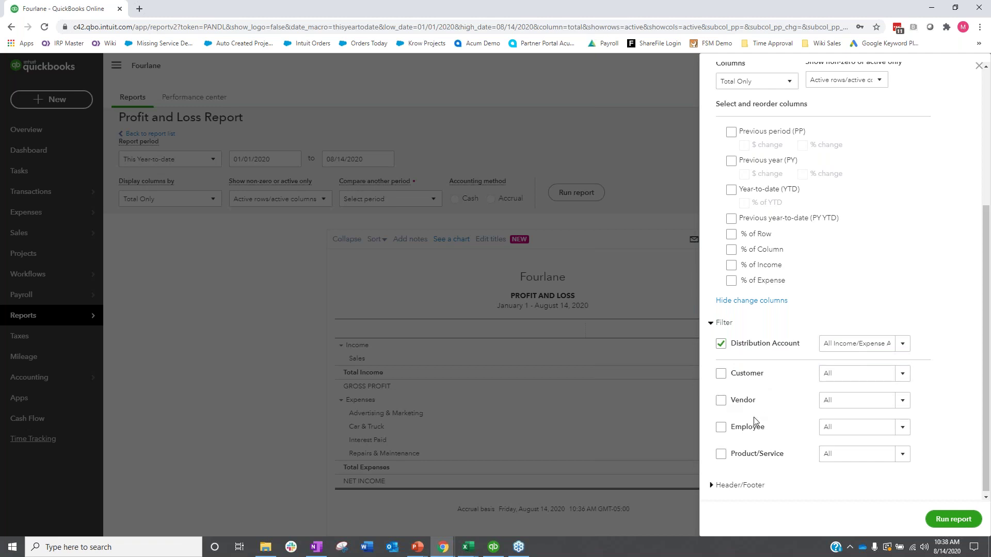
Review the header, footer and alignment settings and close the customization without running the report.
scroll(773, 453, "down", 1)
left_click(721, 479)
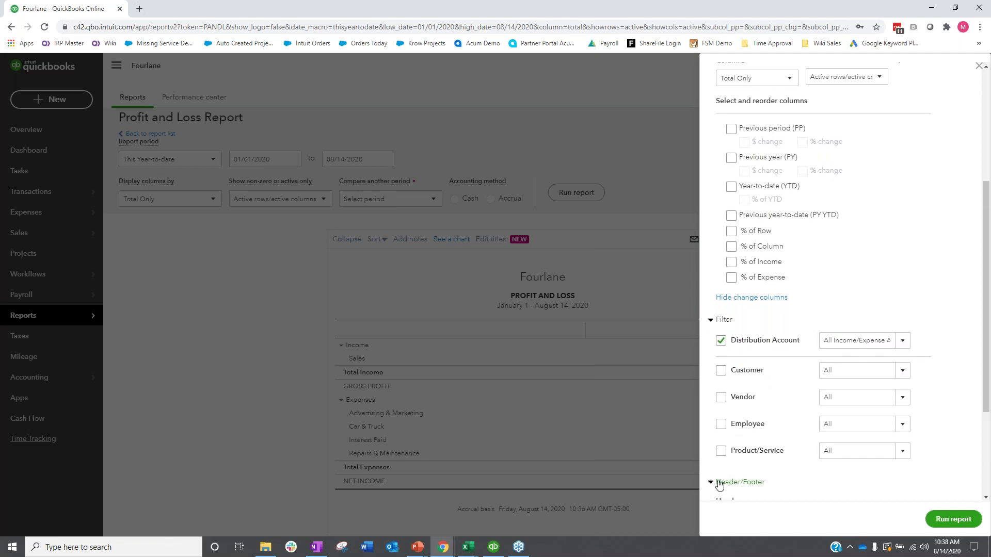
scroll(777, 336, "down", 5)
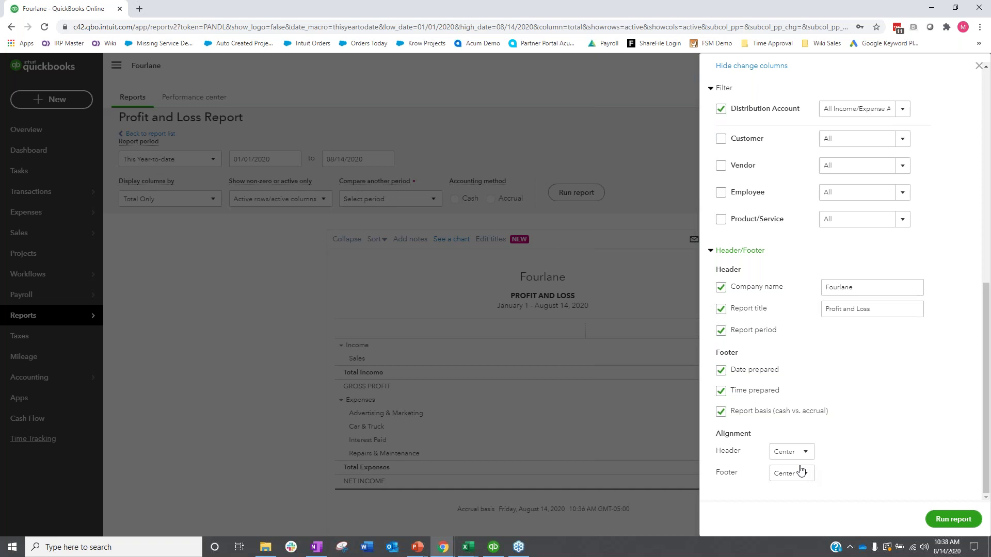
left_click(977, 68)
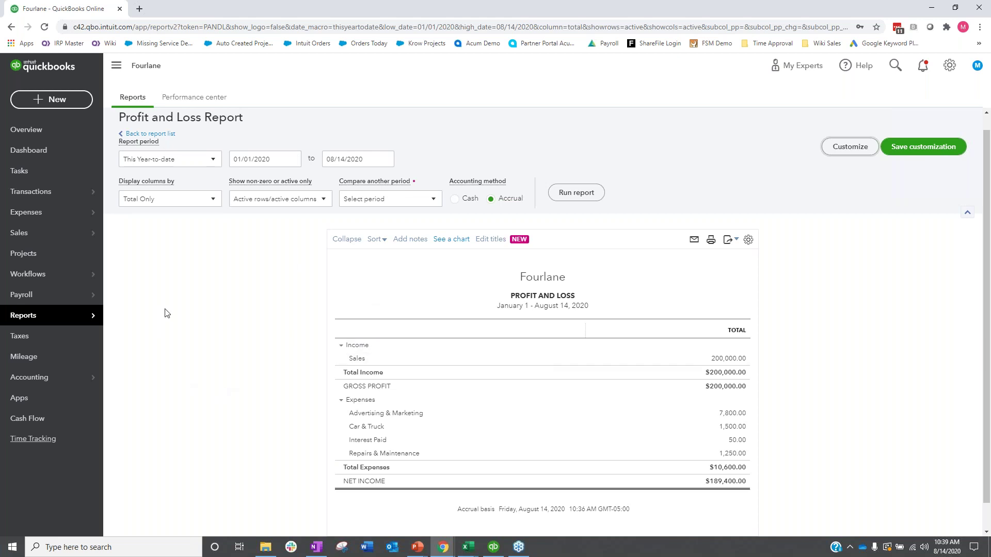
Check the column breakdown choices once more, leave them unchanged and view the full Profit and Loss report.
left_click(210, 199)
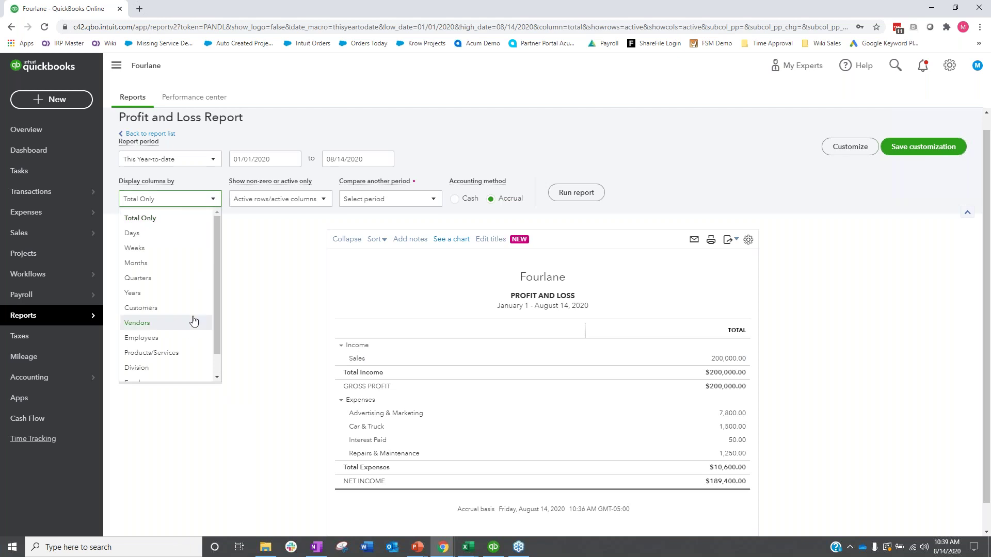
left_click(256, 309)
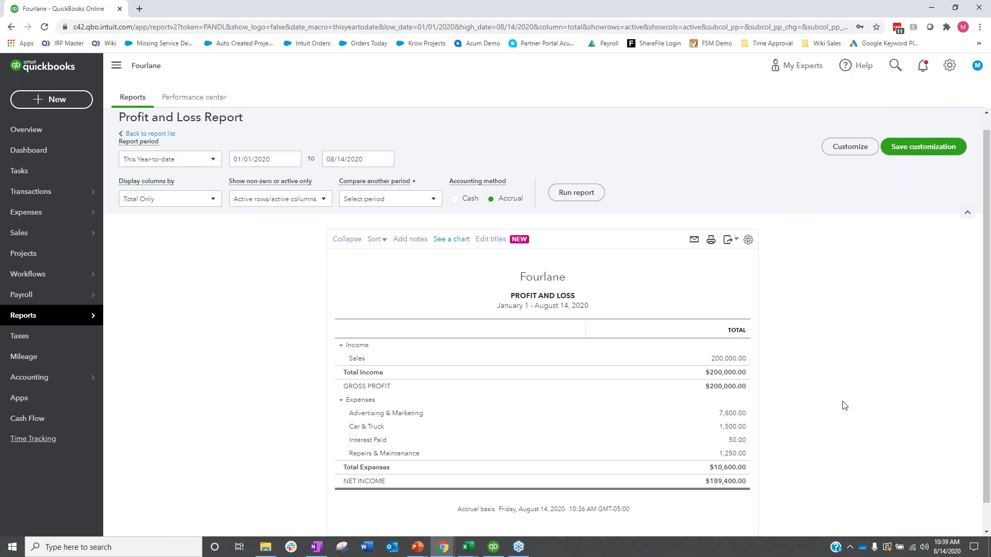
scroll(844, 405, "down", 1)
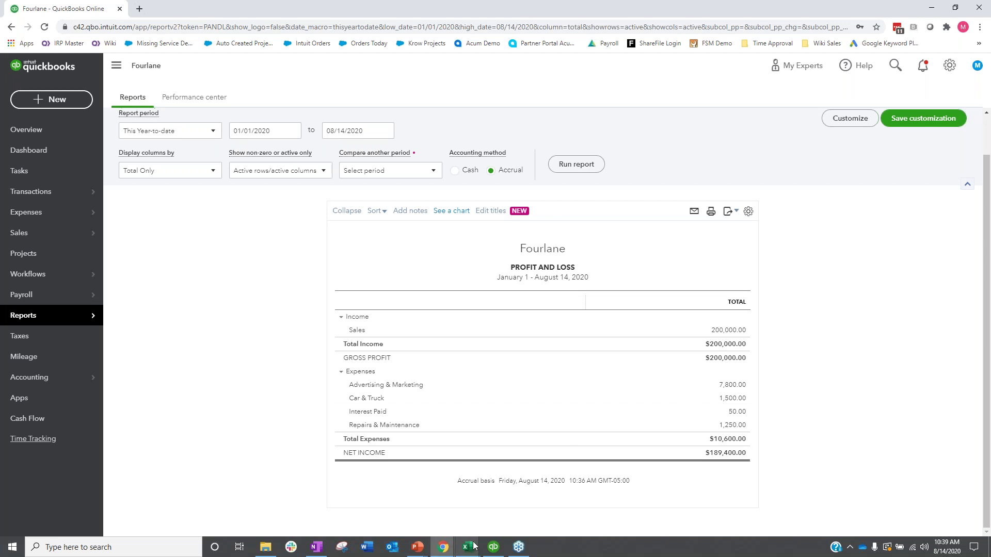
Collapse the account rows of the Profit and Loss report and expand them again.
mouse_move(490, 552)
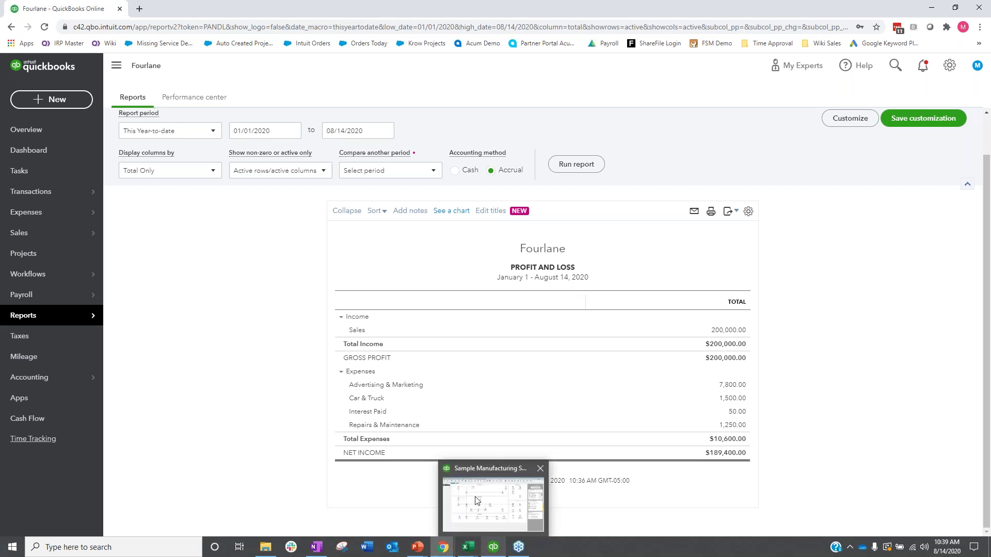
left_click(347, 211)
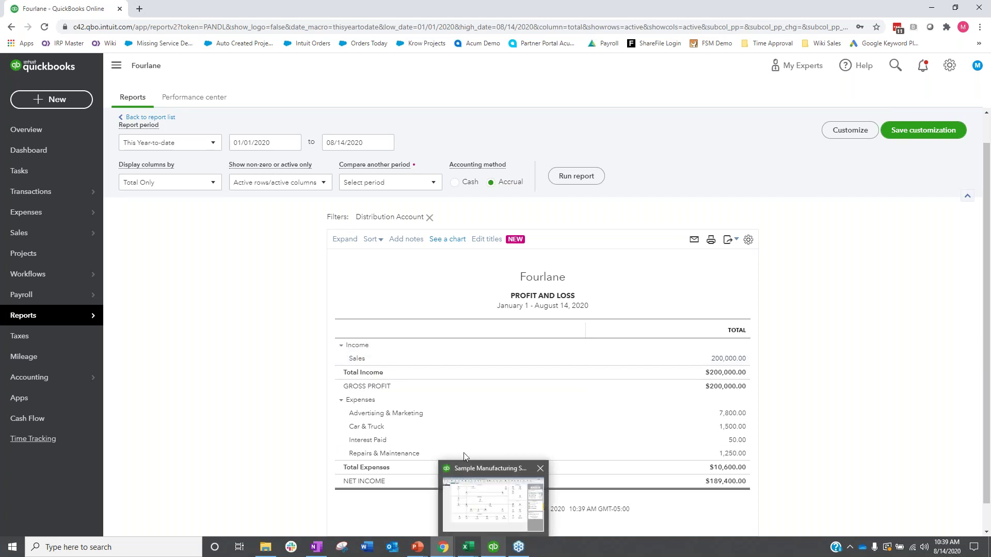
left_click(345, 240)
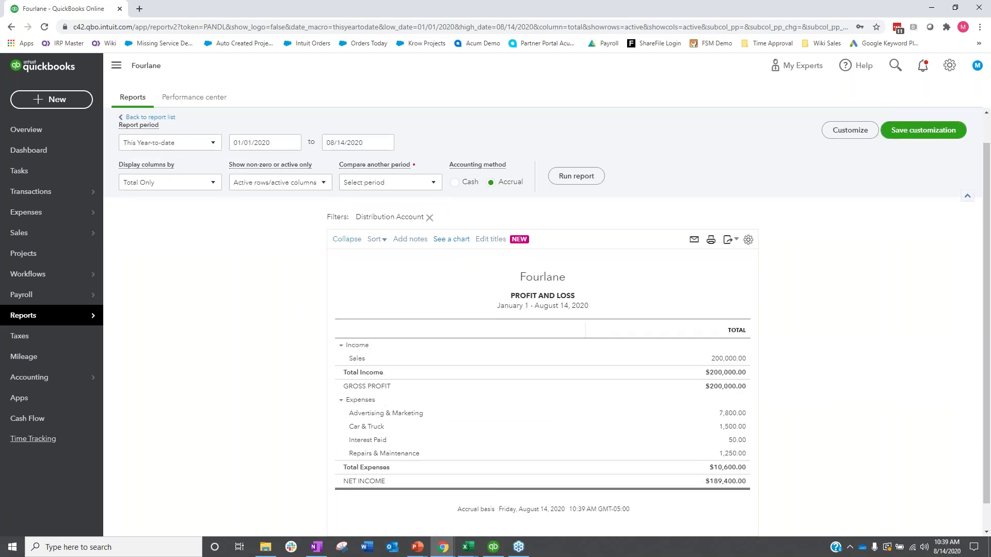
Switch to QuickBooks Desktop and open the Profit & Loss Standard report from the Company & Financial reports.
left_click(494, 548)
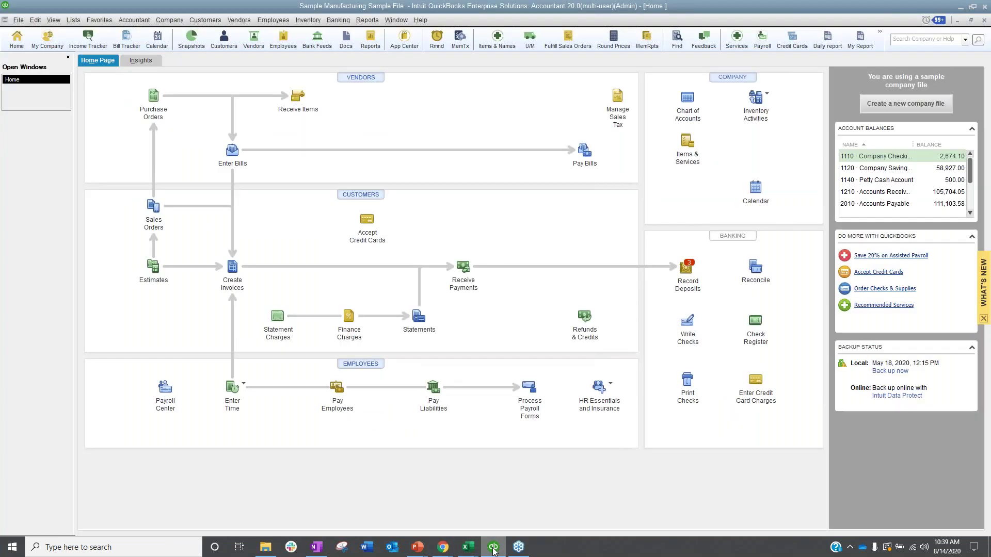
left_click(369, 20)
mouse_move(476, 133)
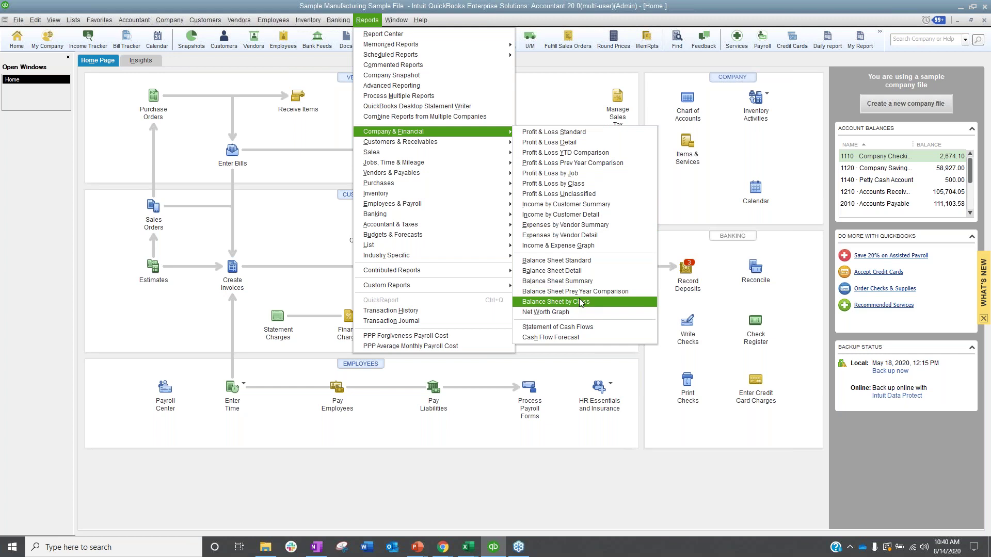
left_click(594, 137)
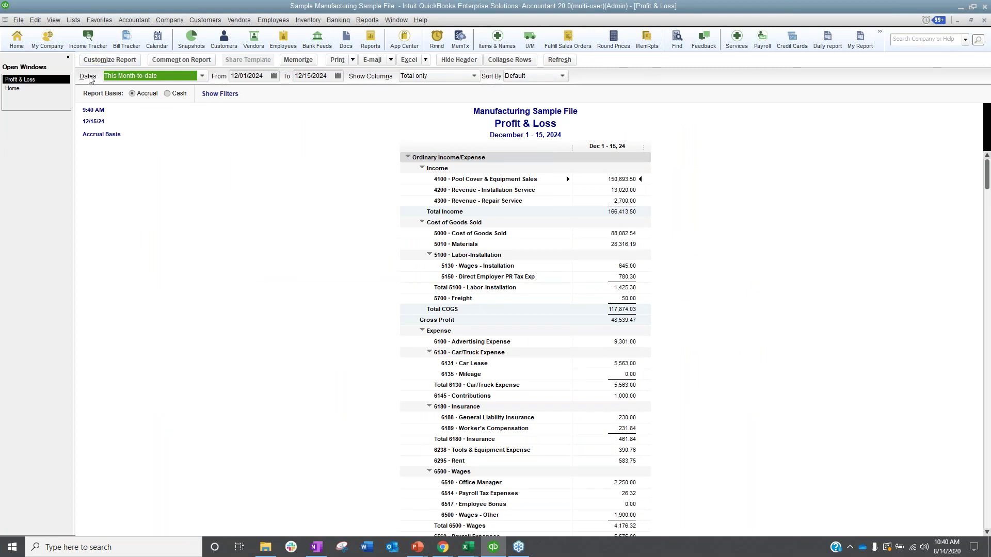
Review all the column breakdown choices for the Profit & Loss report and keep Total only.
left_click(443, 77)
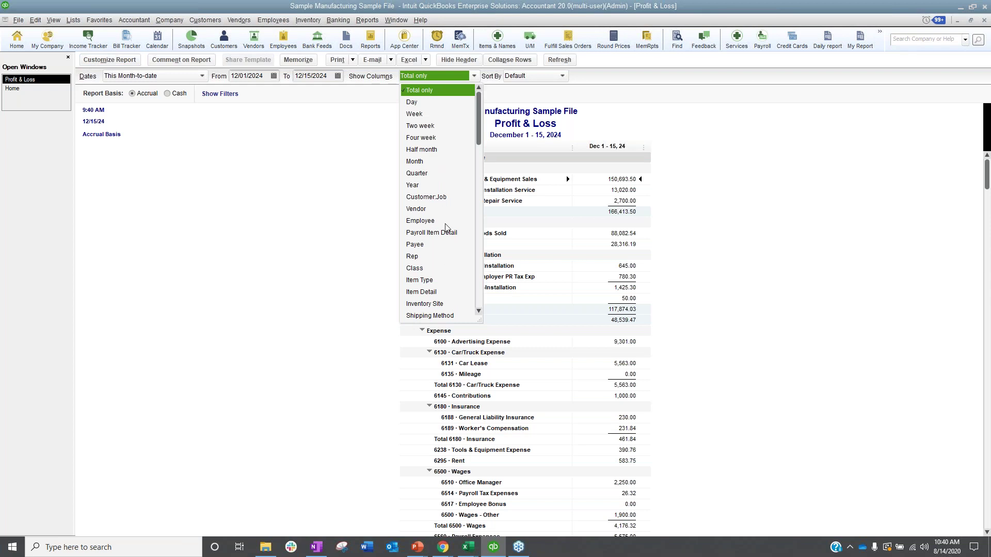
scroll(443, 233, "down", 1)
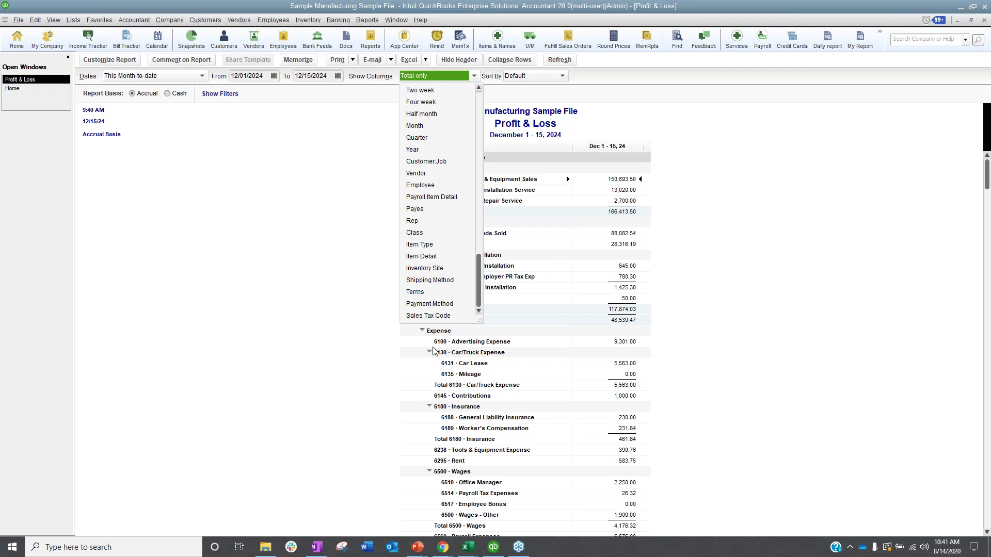
scroll(445, 164, "up", 1)
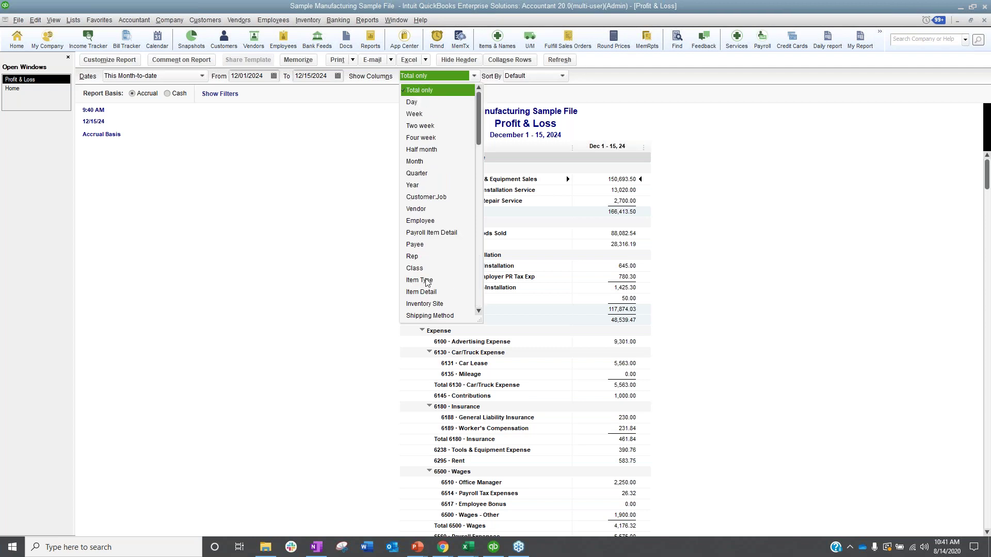
left_click(324, 248)
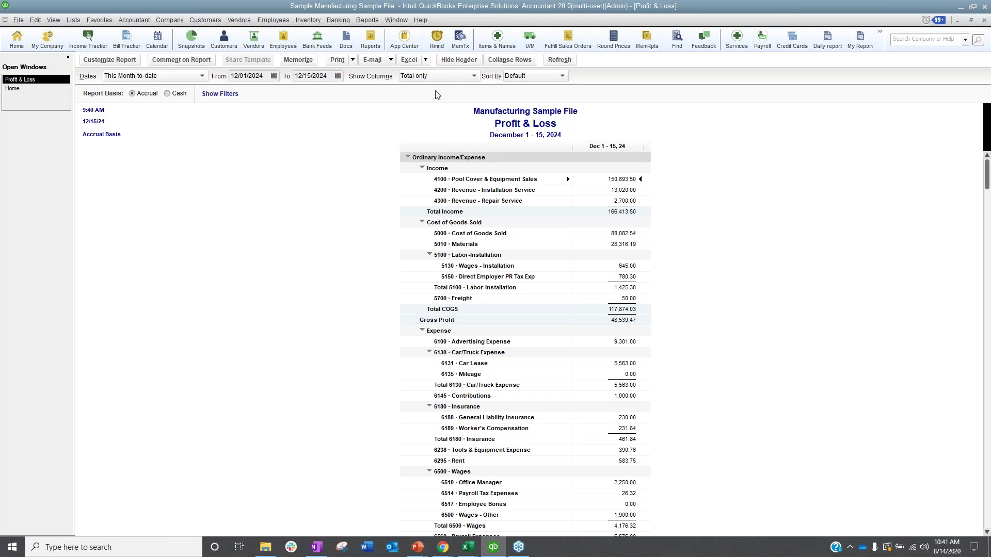
Open the Profit & Loss report's customization and check its column display and sorting choices.
left_click(109, 60)
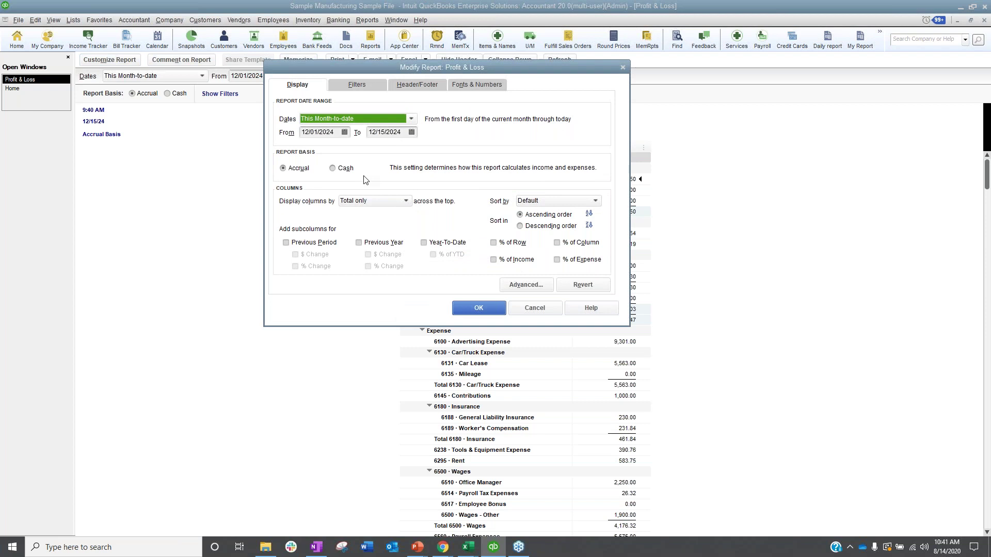
left_click(388, 200)
left_click(489, 182)
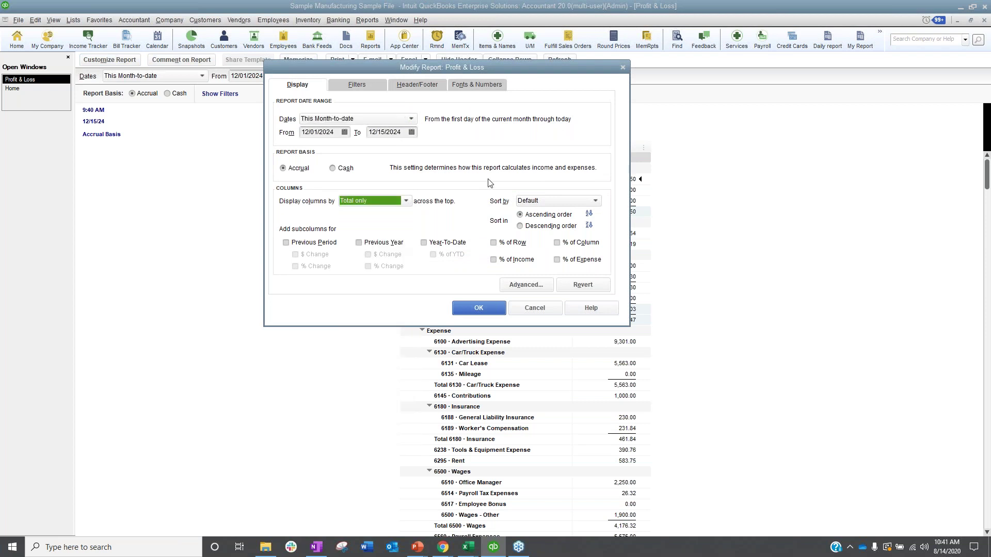
left_click(547, 200)
left_click(415, 223)
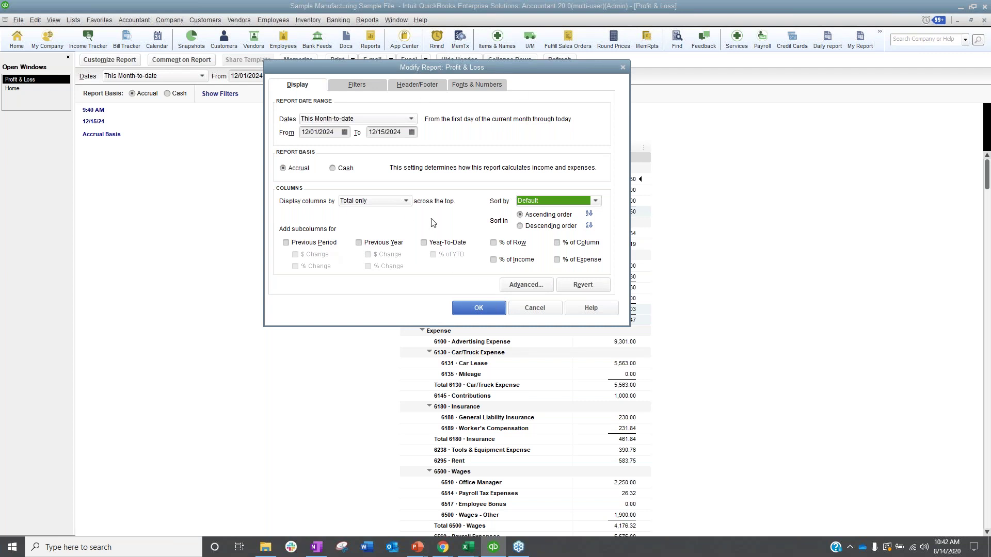
Look through the filters available for the report, including Printed Status and P.O. Number.
left_click(361, 89)
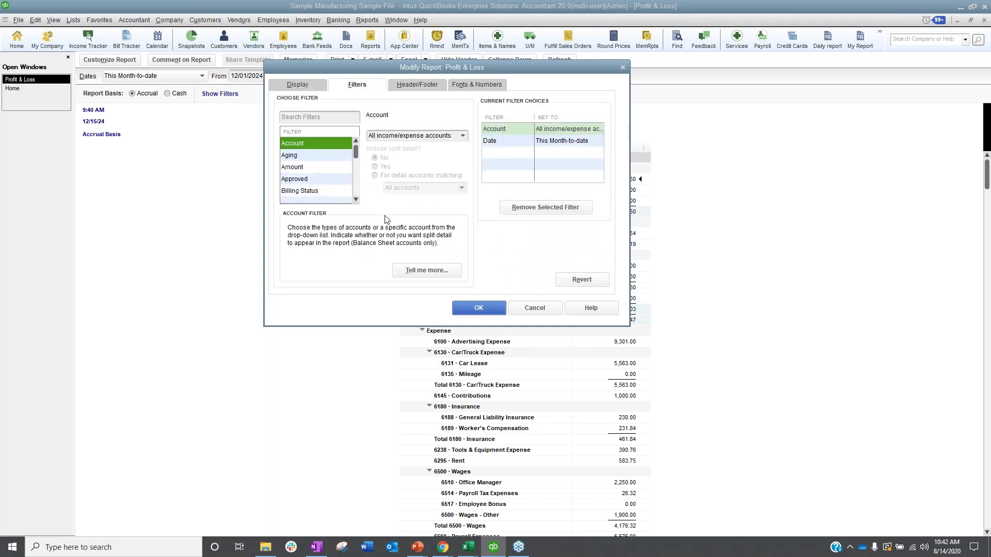
left_click_drag(357, 148, 358, 177)
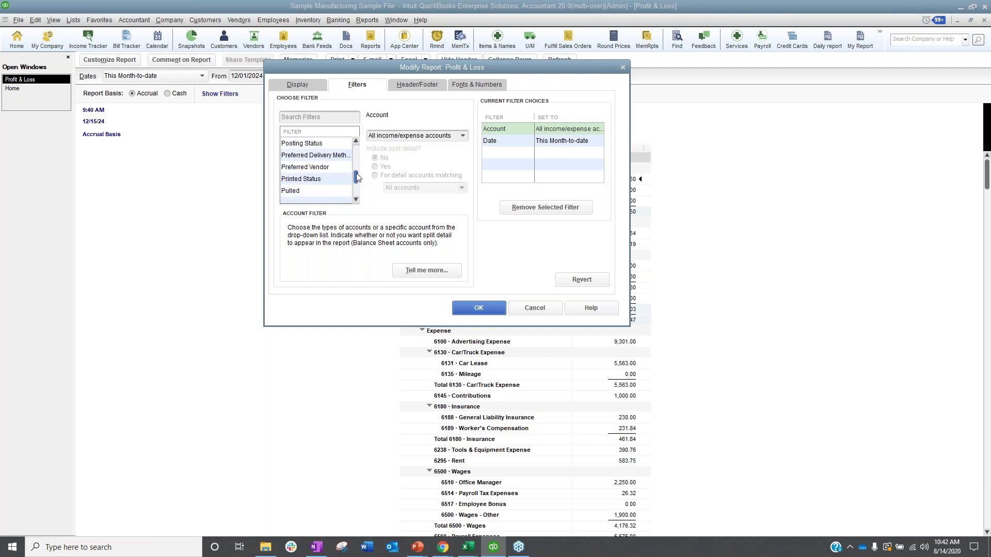
left_click(312, 178)
left_click_drag(355, 177, 355, 173)
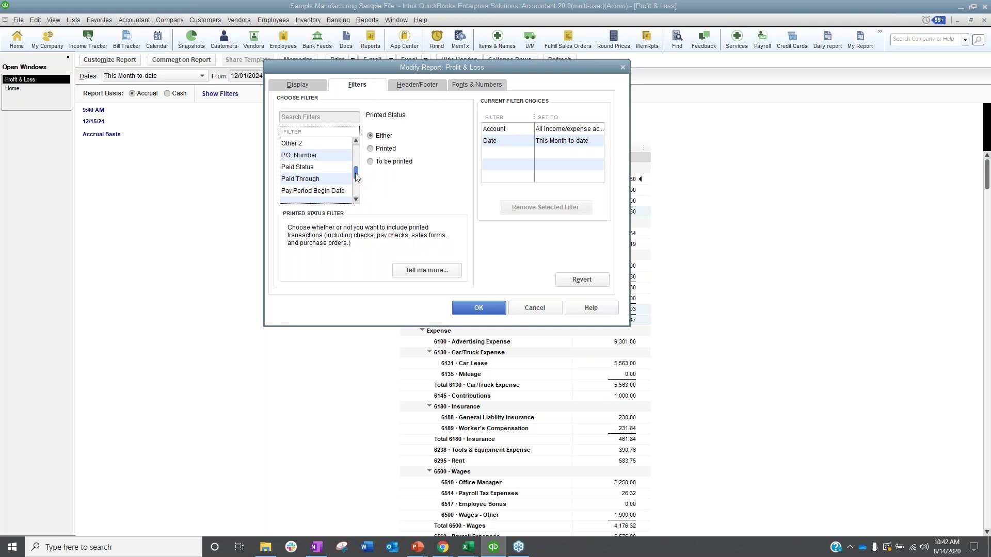
left_click(336, 158)
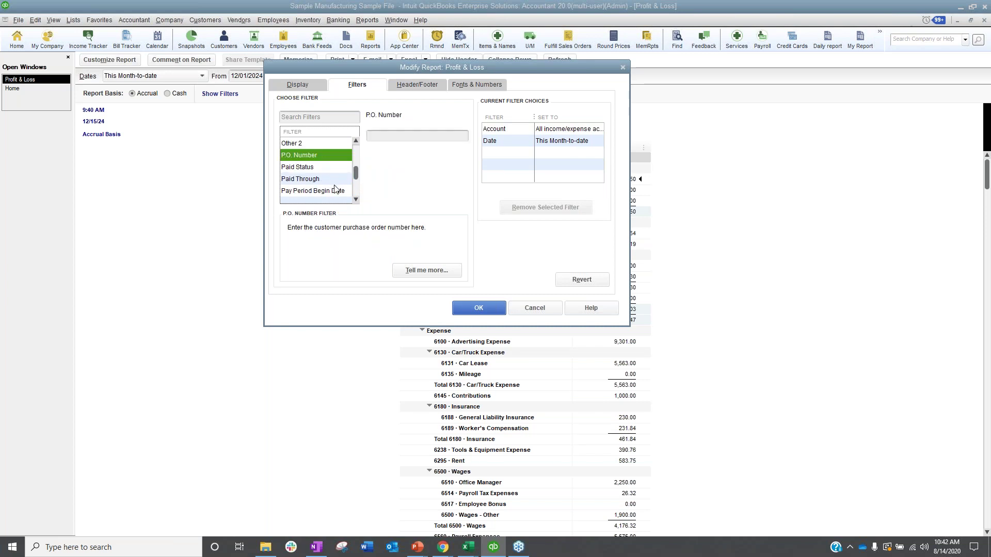
scroll(333, 185, "up", 4)
scroll(334, 189, "up", 5)
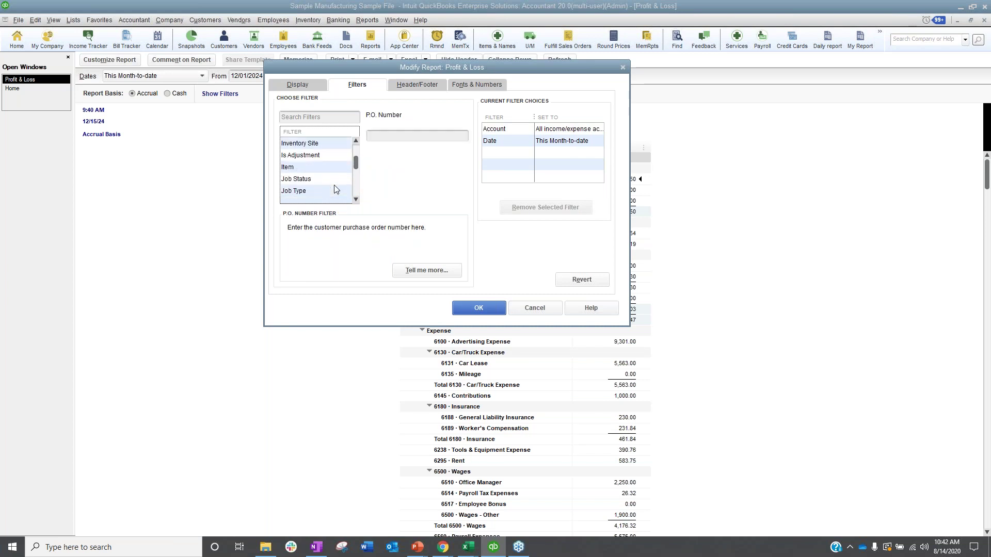
scroll(336, 189, "up", 1)
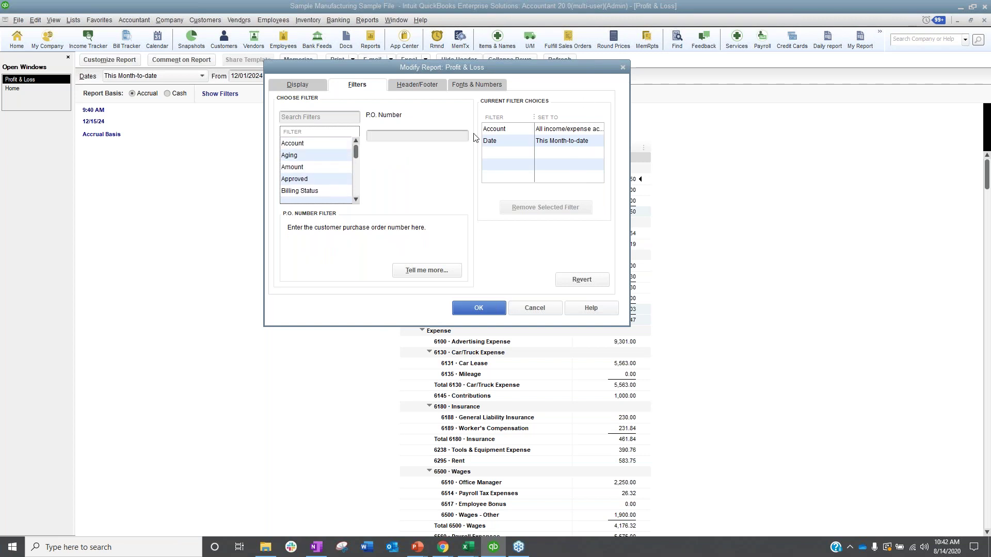
Review the header/footer, font and number format settings, then cancel the report customization.
left_click(428, 86)
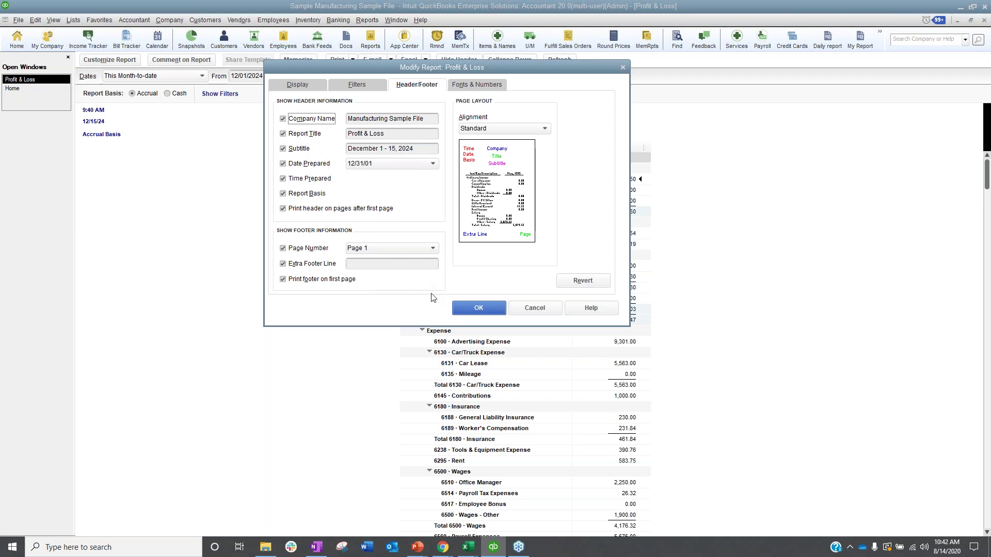
left_click(485, 86)
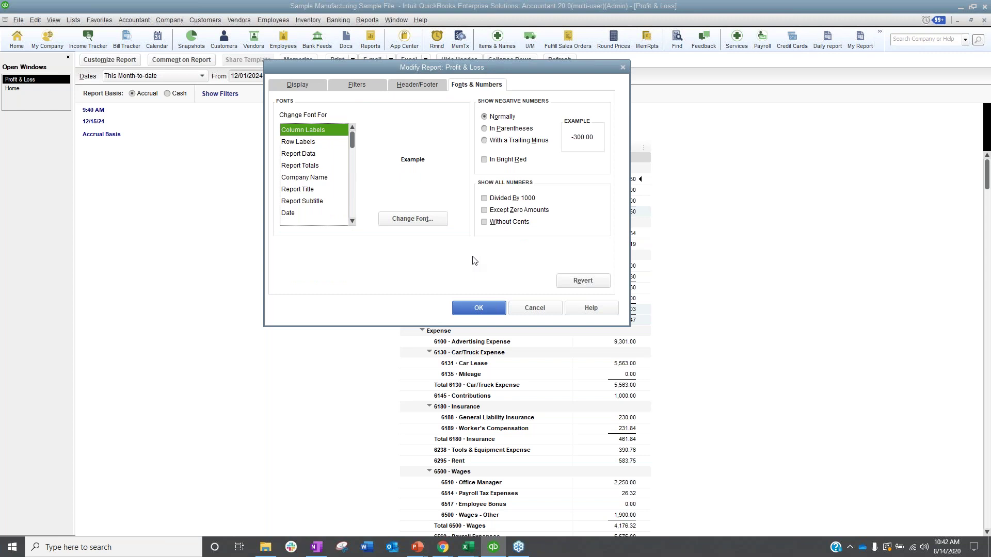
left_click(303, 143)
left_click(304, 154)
left_click(305, 177)
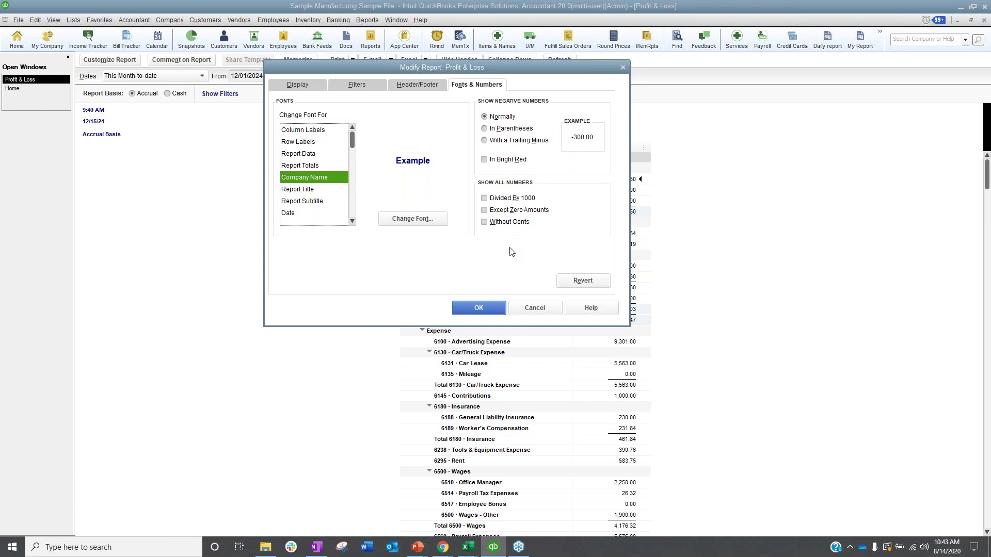
left_click(532, 308)
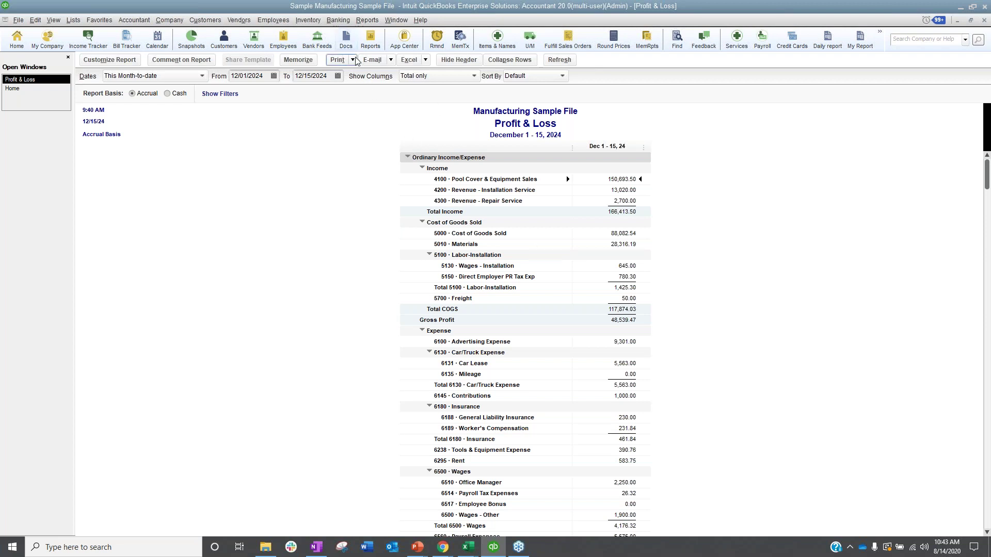
Collapse the report's rows, check the Car/Truck Expense subaccounts and set the report dates to All.
left_click(501, 64)
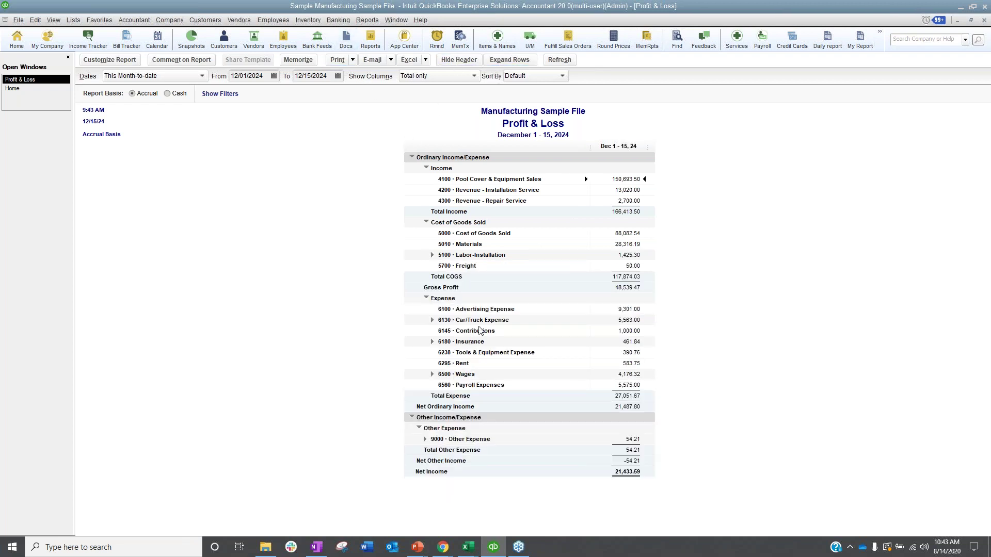
left_click(432, 322)
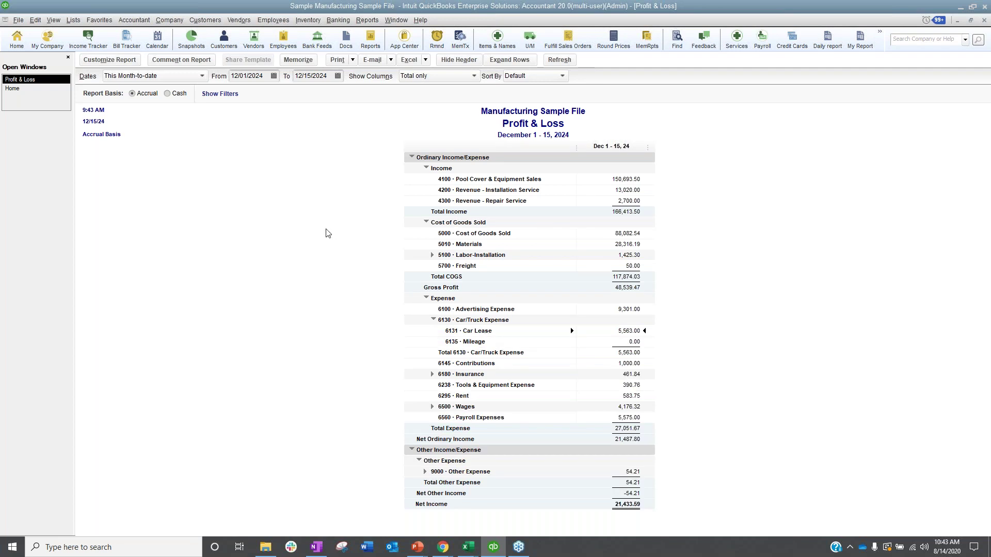
left_click(151, 77)
left_click(111, 83)
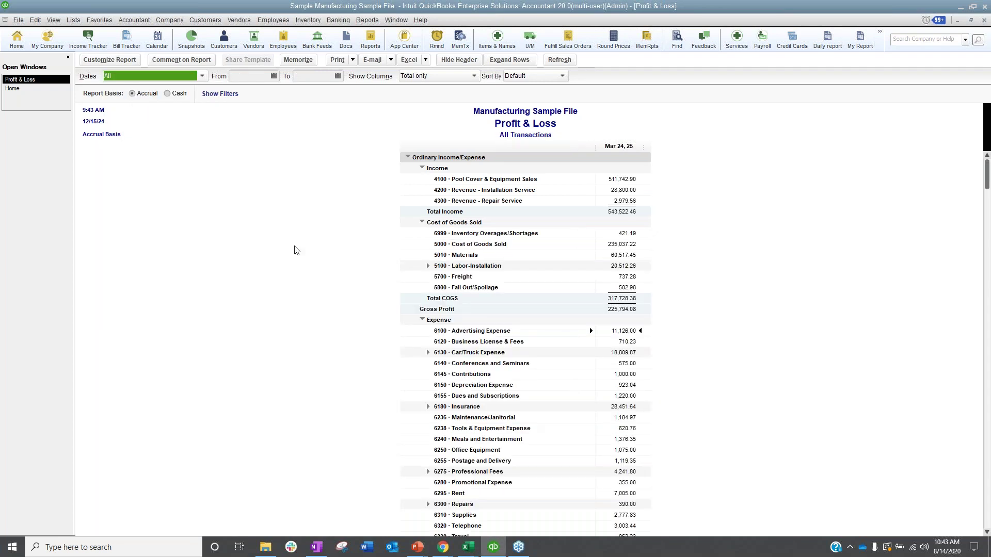
Expand the 6130 Car/Truck Expense subaccounts, collapse them again and look over the rest of the report.
left_click(427, 353)
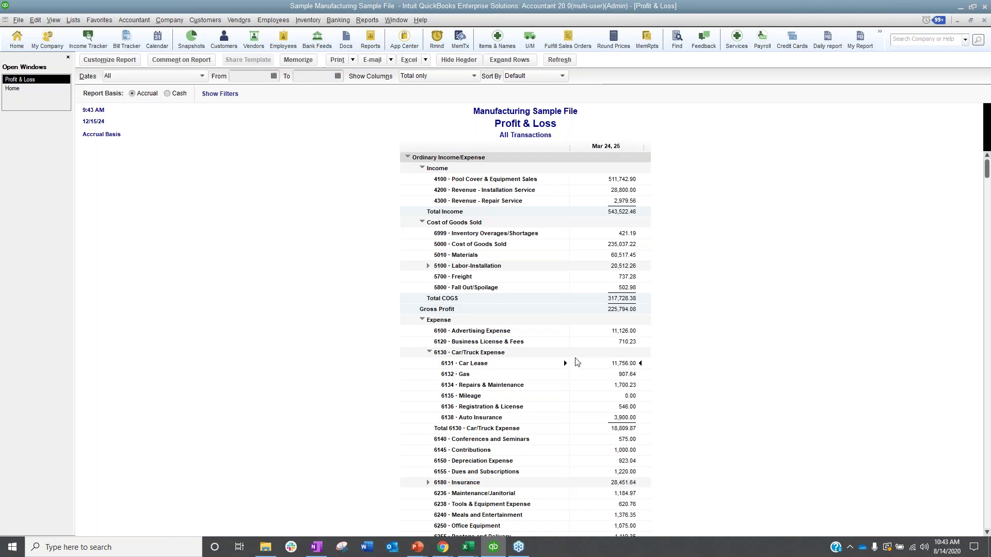
left_click(428, 353)
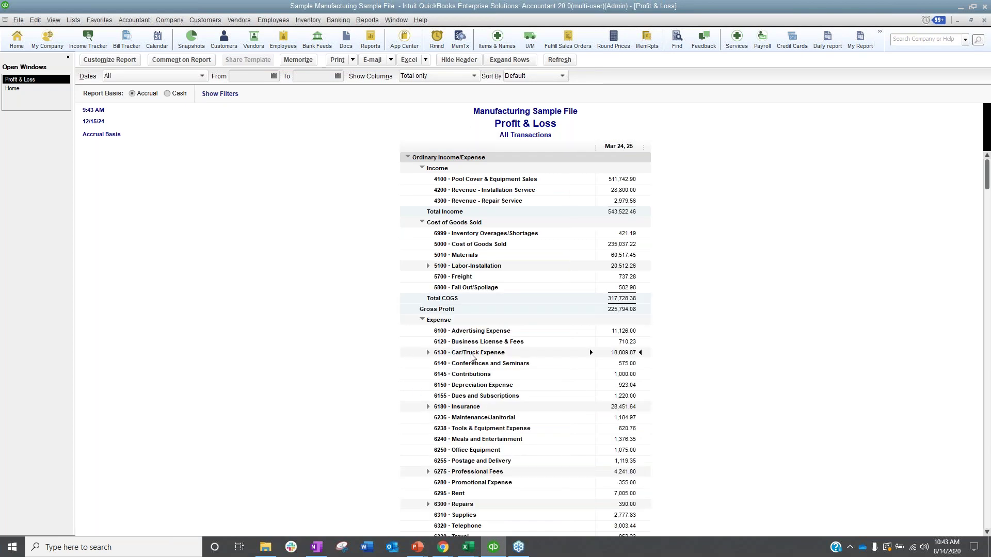
scroll(495, 358, "down", 3)
scroll(496, 358, "up", 3)
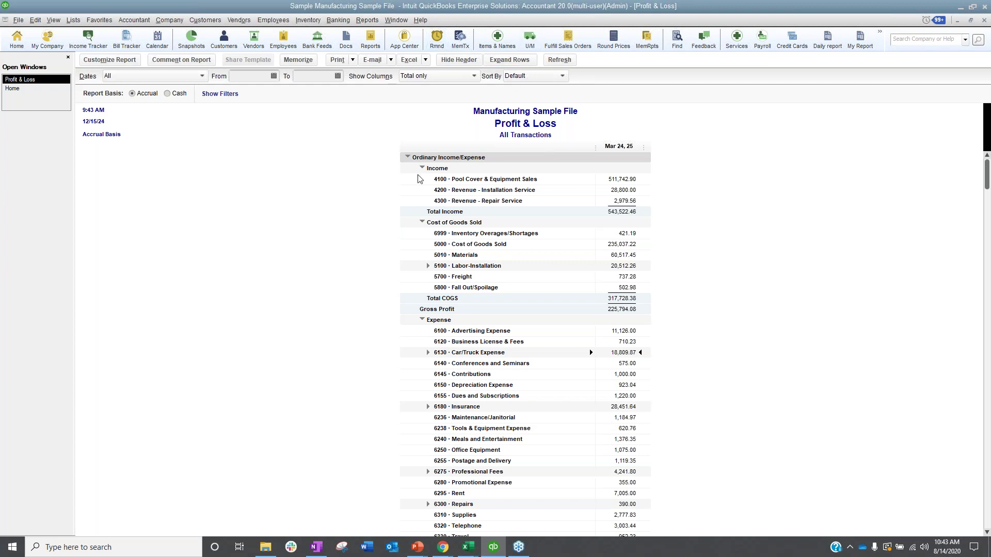
Break down the report columns by Customer:Job and collapse the job columns into customer totals.
left_click(447, 76)
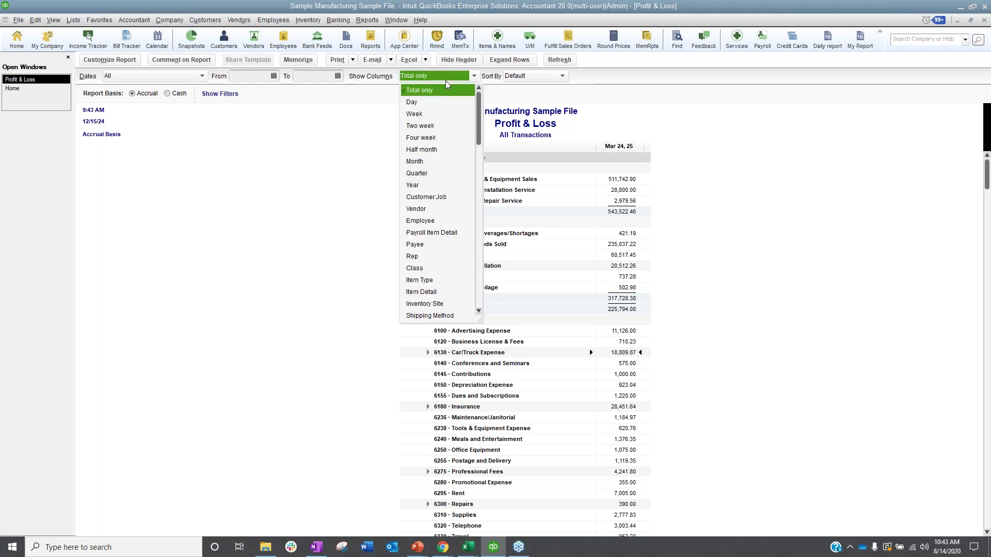
left_click(426, 199)
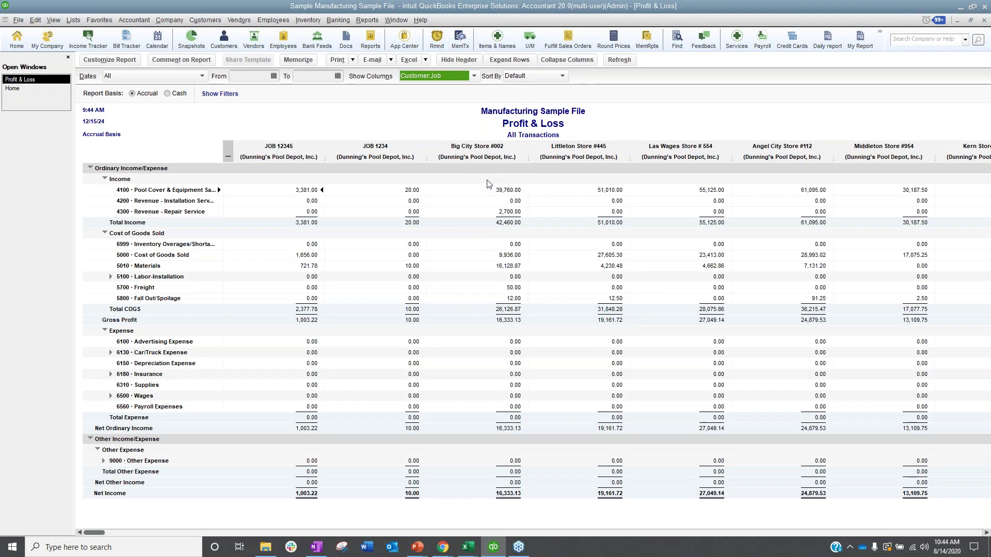
left_click(562, 61)
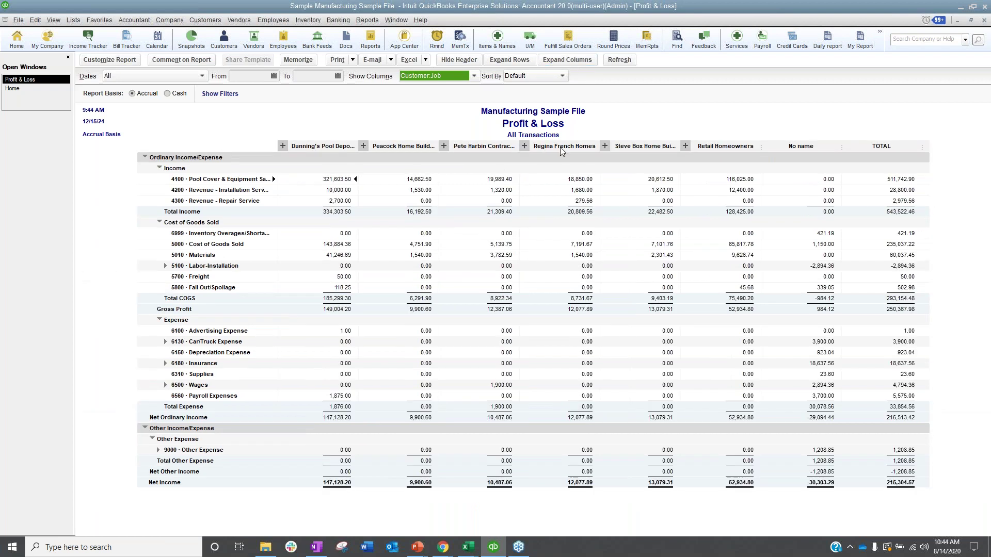
Expand the job columns for Dunning's Pool Depot and collapse all columns back to customer level.
left_click(283, 147)
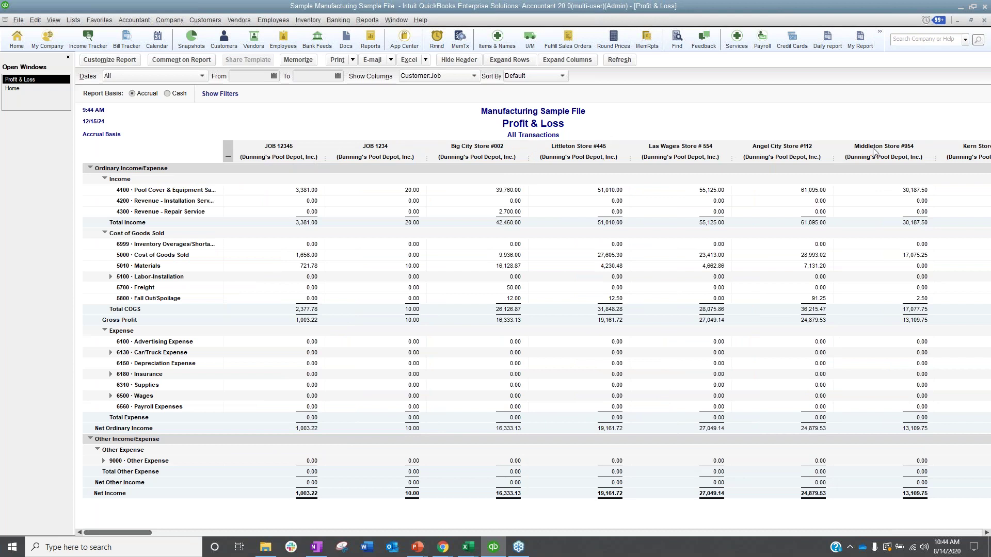
left_click(566, 62)
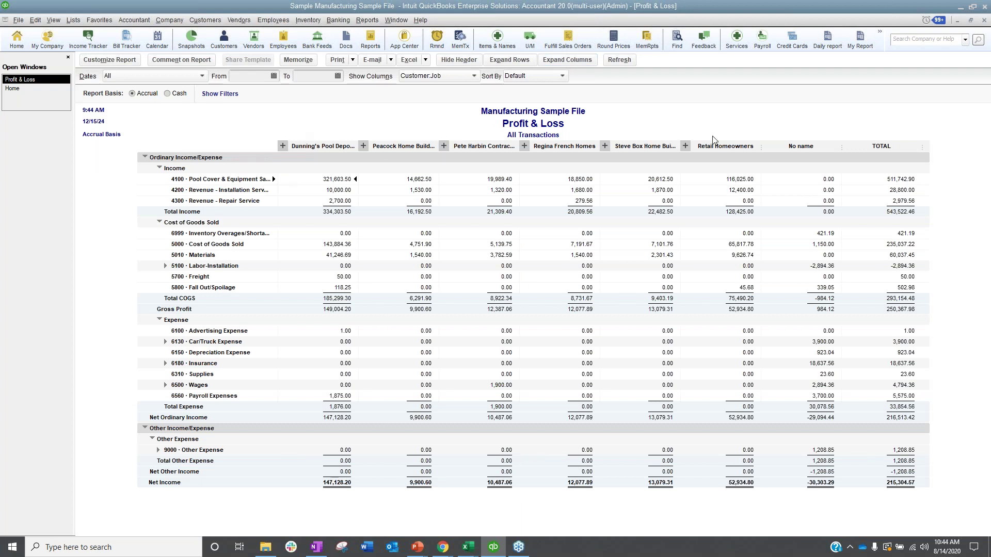
Open the Class List, make WEbstore and Custom Pool Systems subclasses of Amazon, and close the list.
left_click(77, 19)
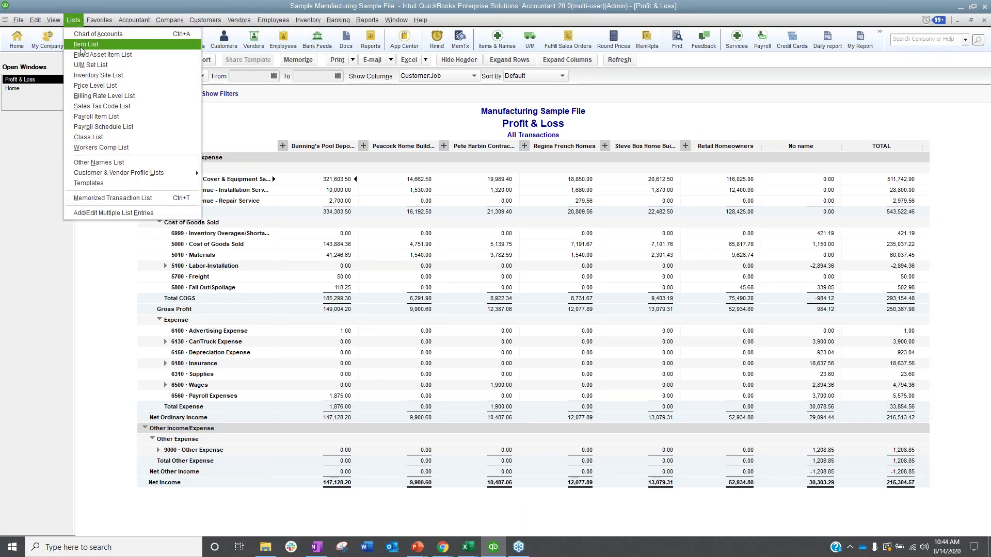
left_click(97, 137)
left_click_drag(78, 80, 89, 93)
left_click(81, 94)
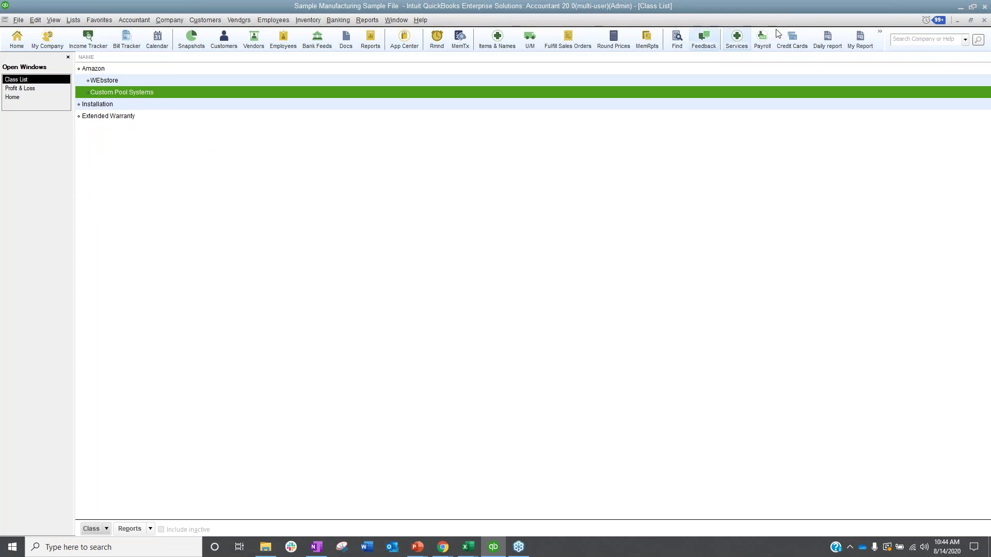
left_click(984, 21)
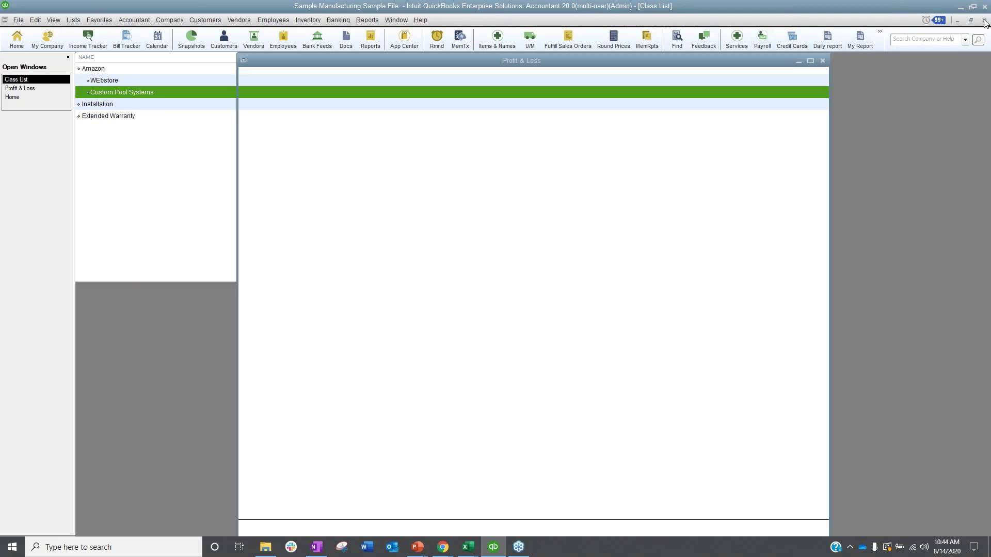
Look over the available report categories, including Memorized Reports and Advanced Reporting.
left_click(367, 21)
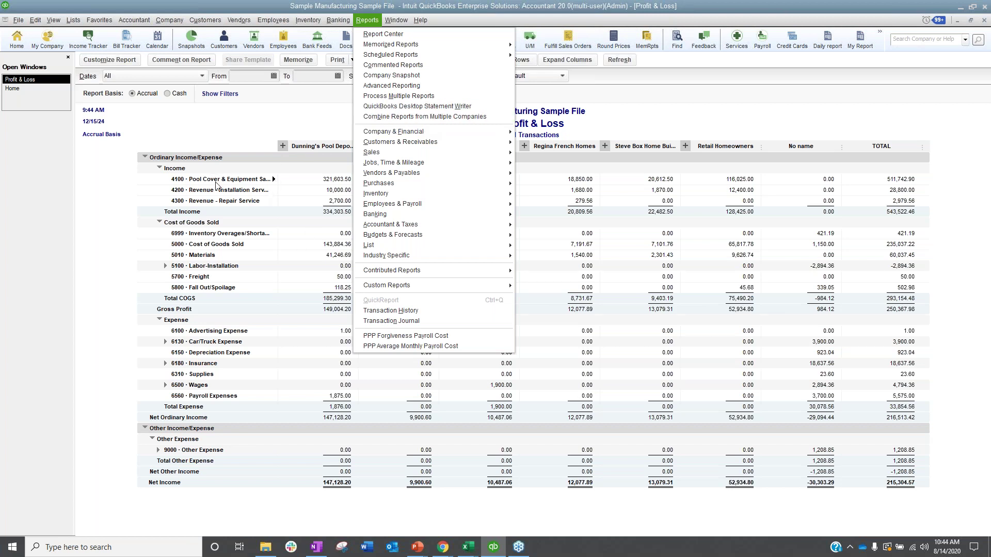
left_click(160, 192)
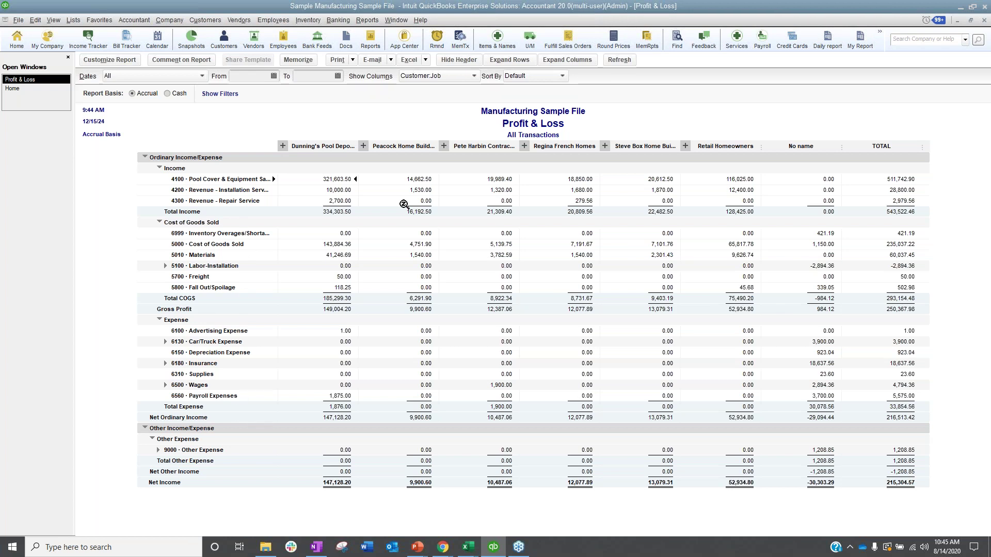
left_click(404, 24)
mouse_move(366, 26)
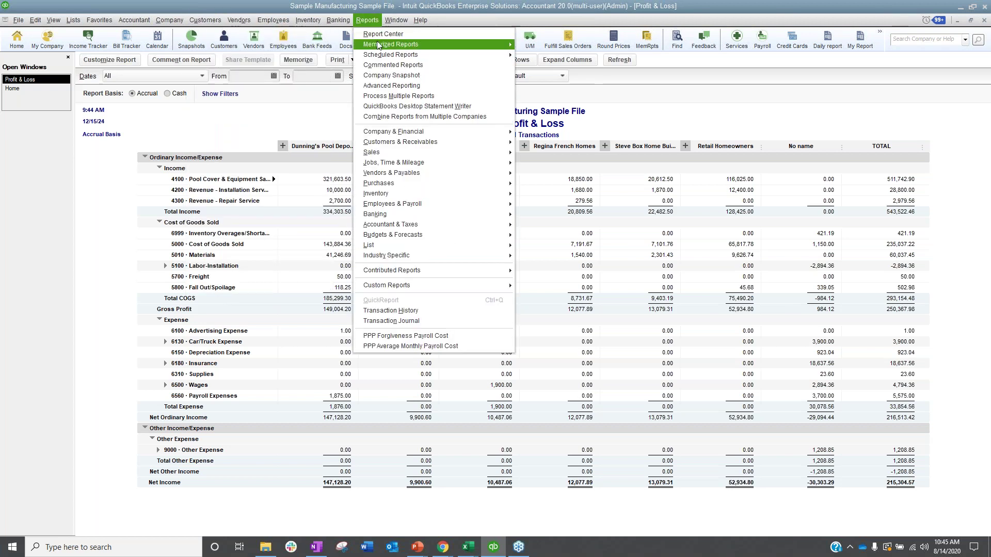
mouse_move(378, 46)
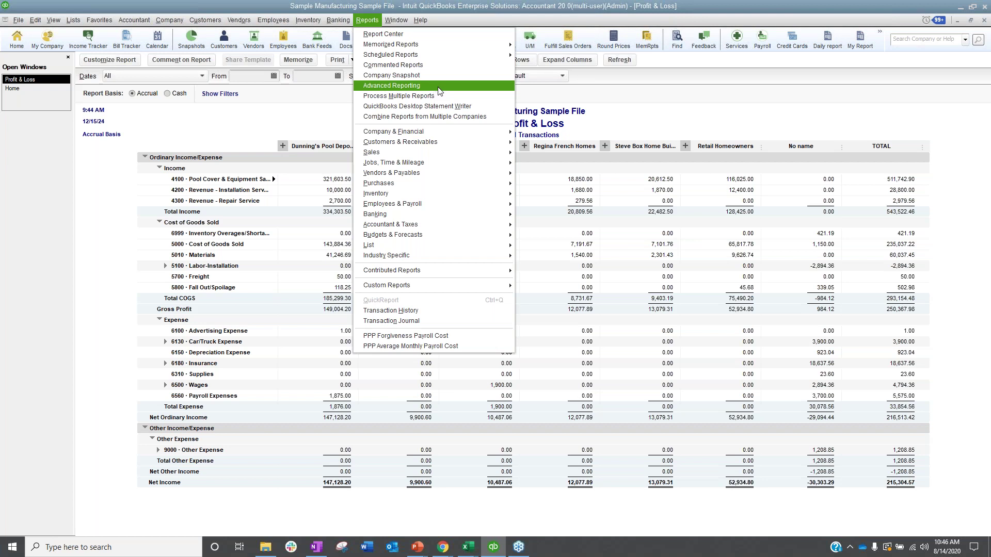
left_click(681, 171)
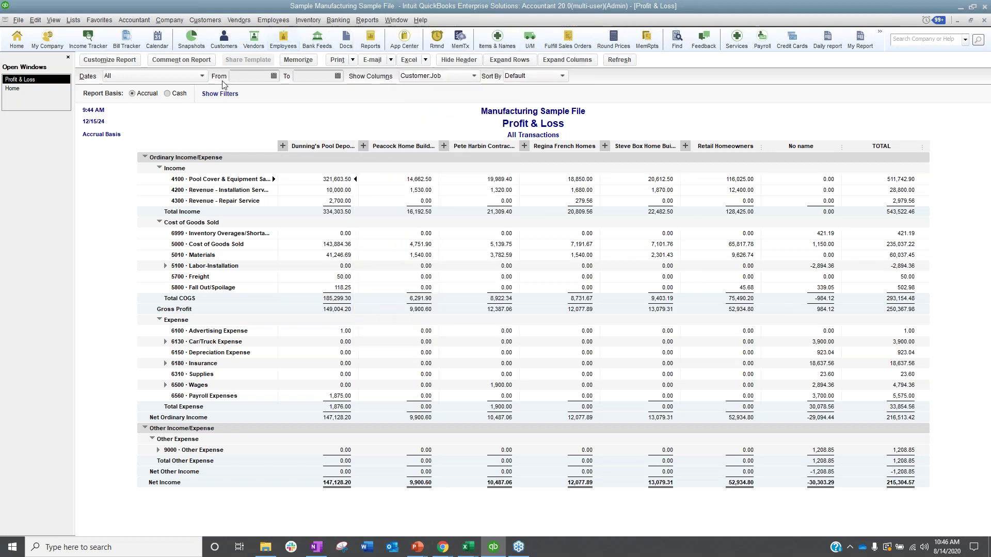
Review the Profit & Loss report's filter choices, including the Approved filter, and leave the customization without applying changes.
left_click(122, 60)
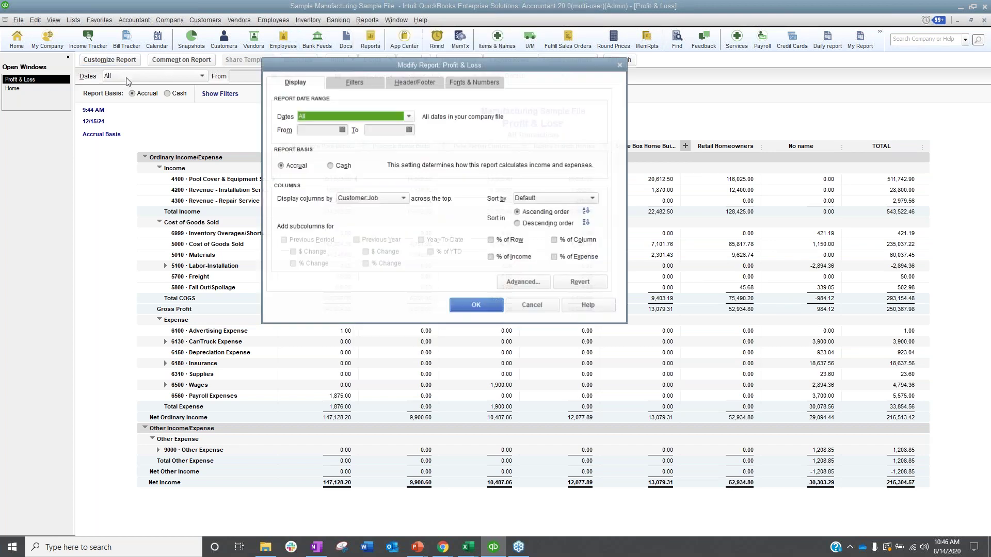
left_click(347, 82)
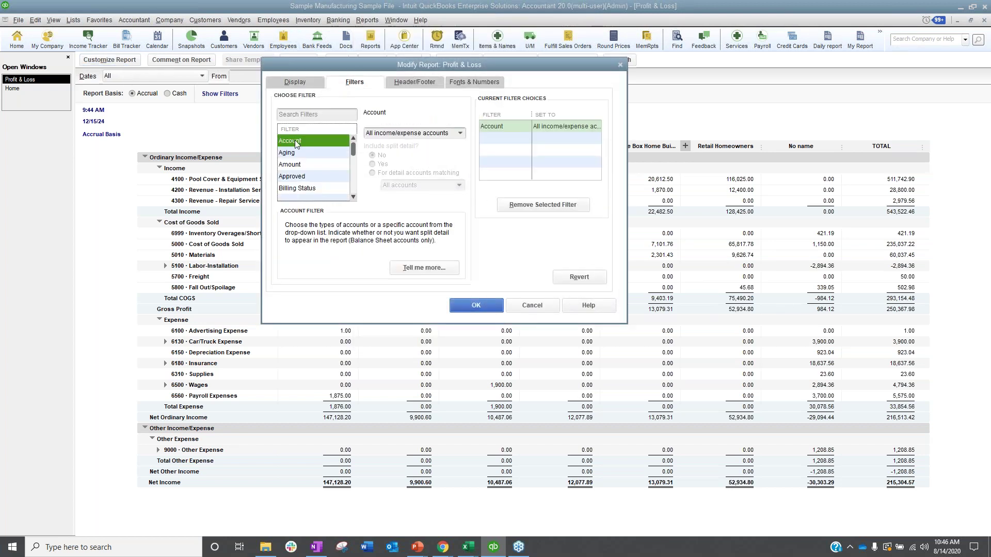
left_click(300, 177)
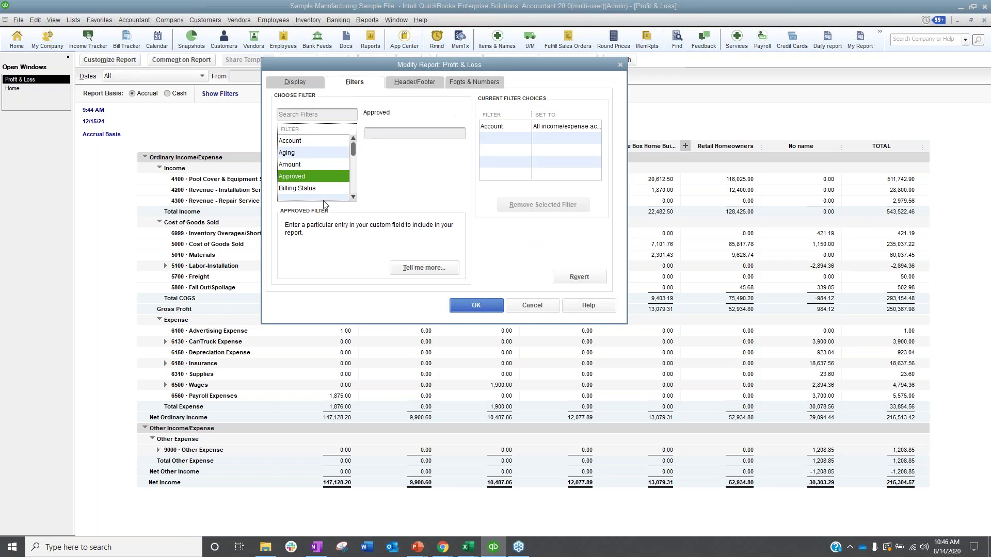
left_click(533, 309)
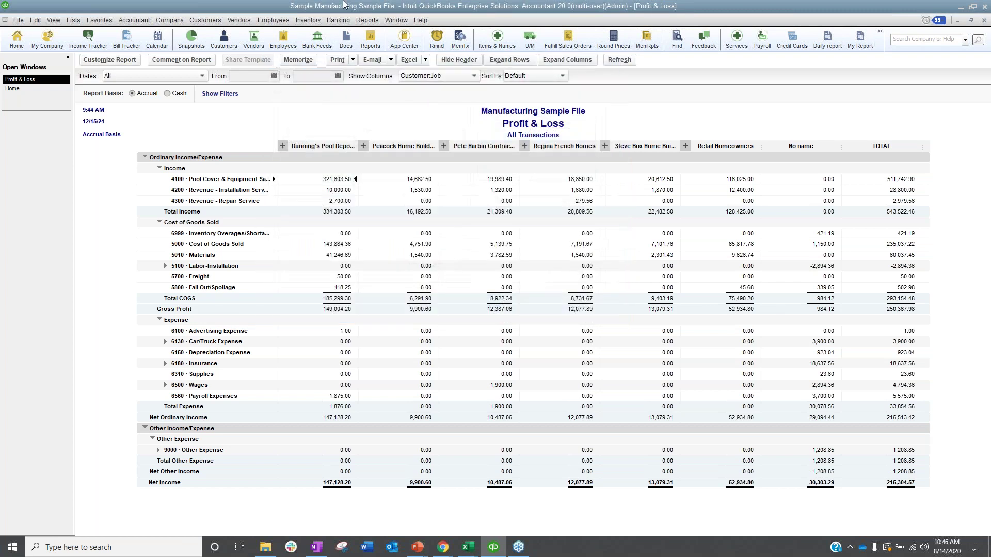
Launch Advanced Reporting and open the Sales Orders by Item With Purchase Requirements SECURE report from its report list.
left_click(367, 19)
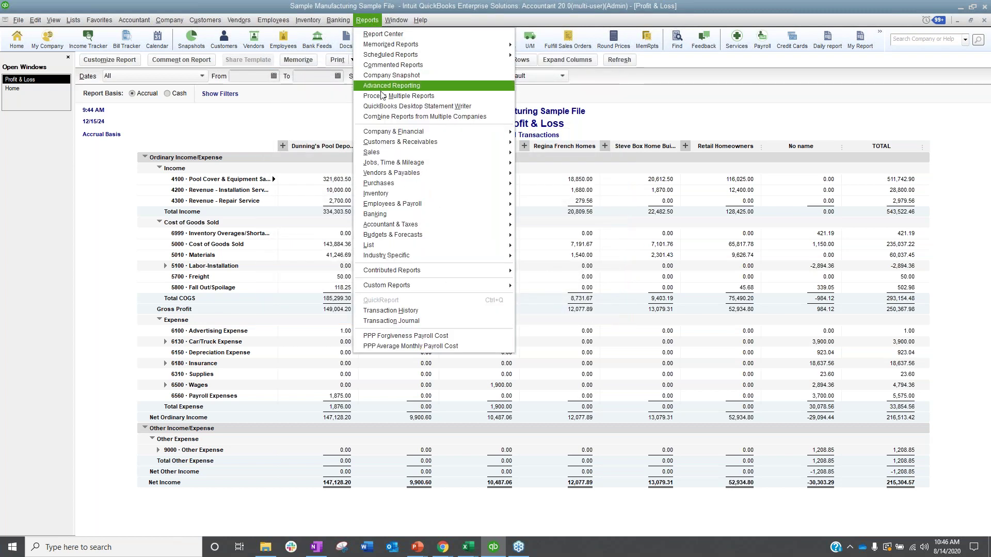
left_click(383, 90)
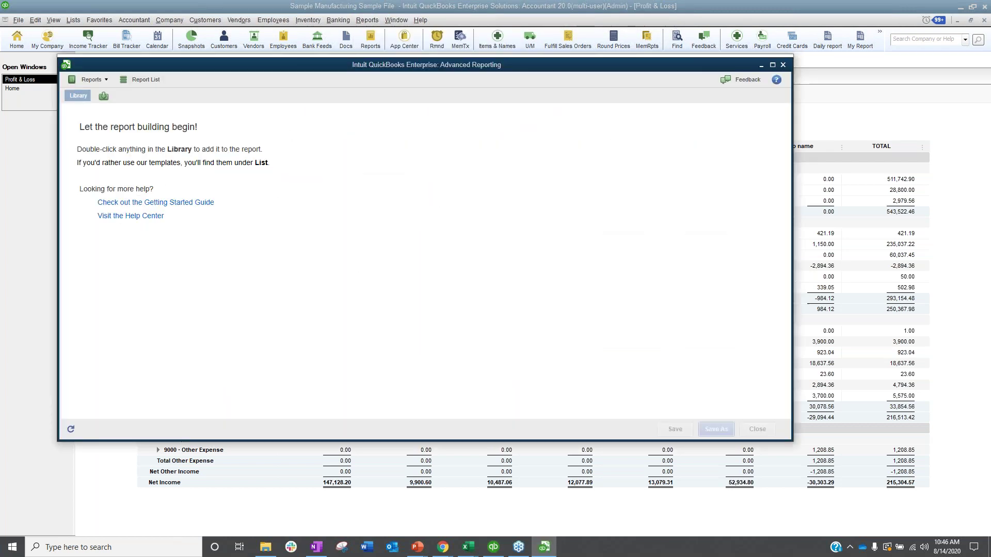
left_click(506, 283)
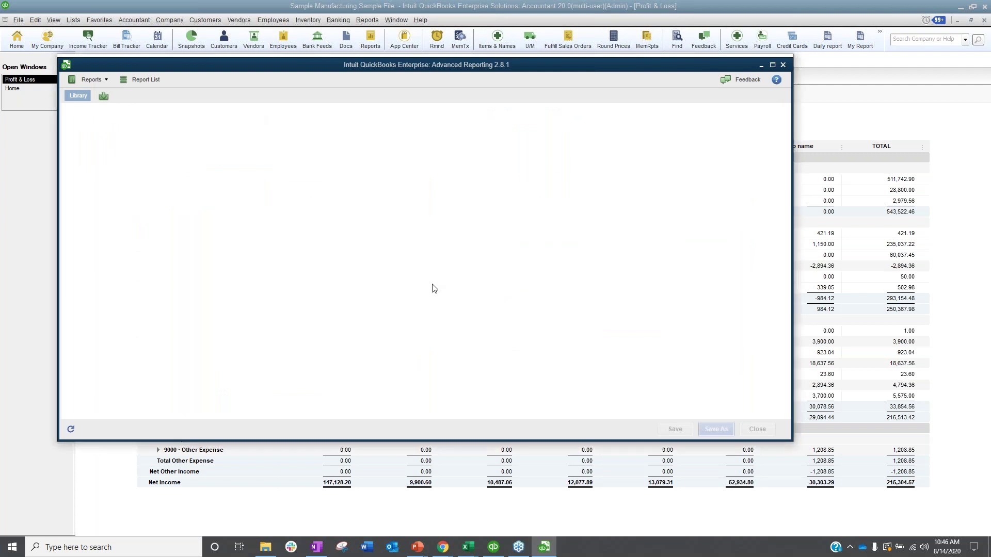
left_click(145, 79)
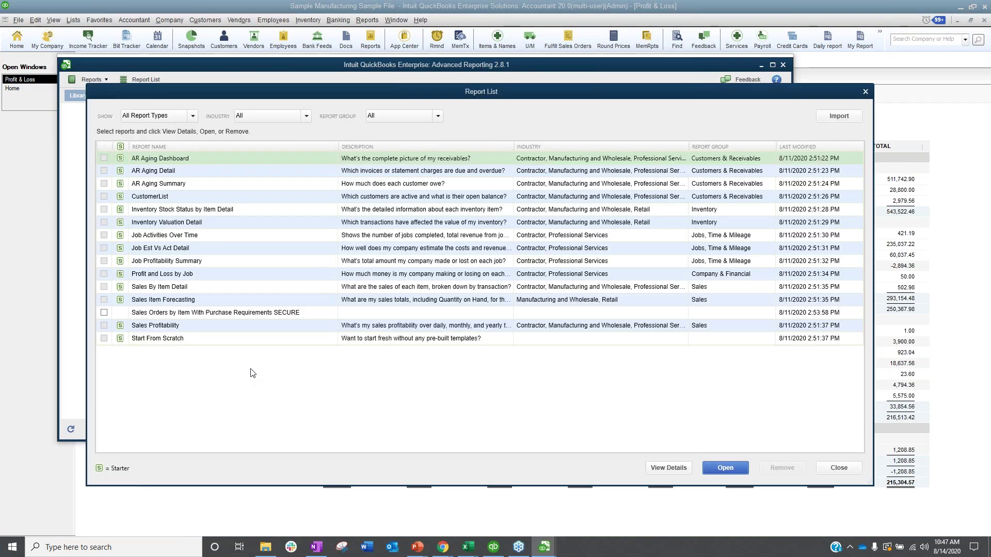
left_click(209, 304)
left_click(216, 313)
left_click(722, 469)
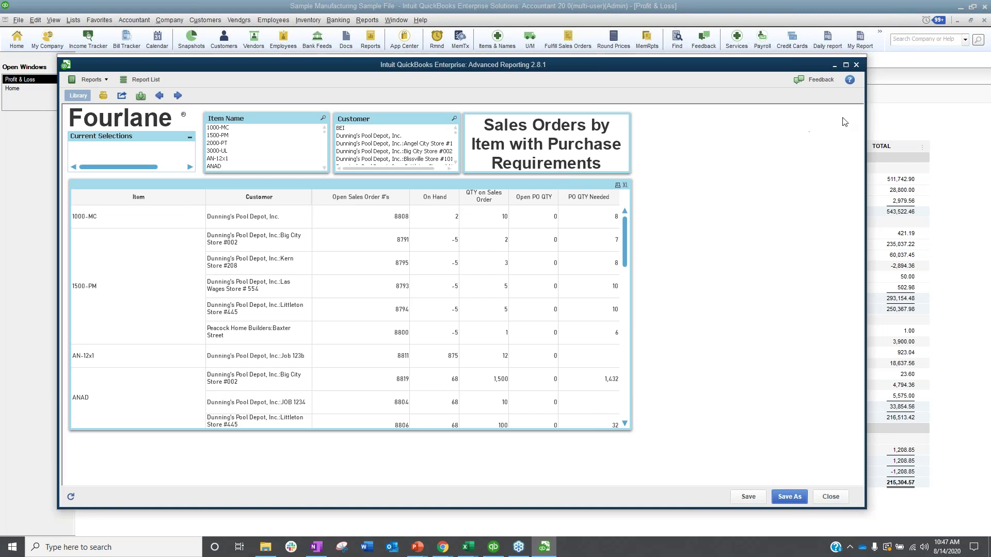
Exit Advanced Reporting and dismiss the feedback survey without answering it.
left_click(857, 65)
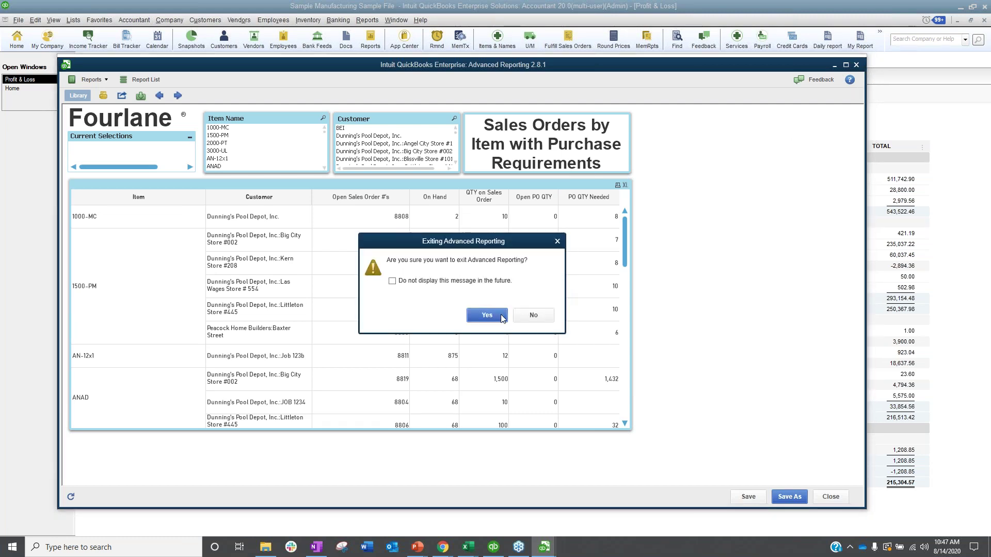
left_click(534, 315)
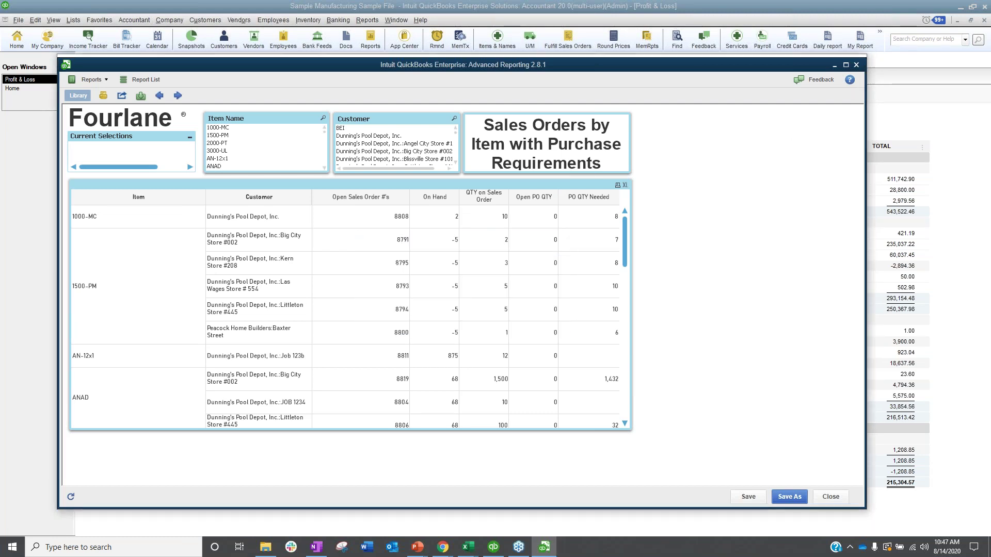
left_click(857, 65)
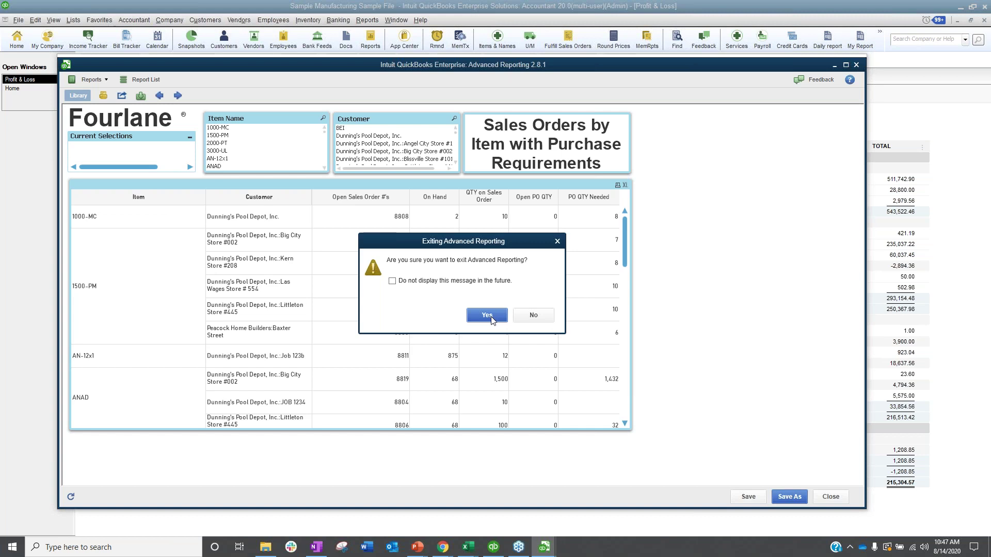
left_click(494, 318)
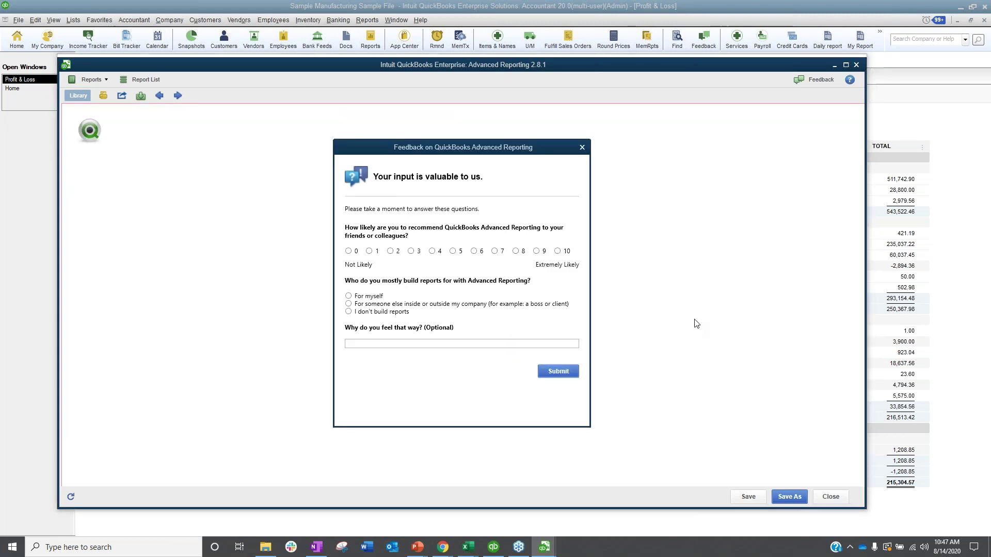
left_click(562, 373)
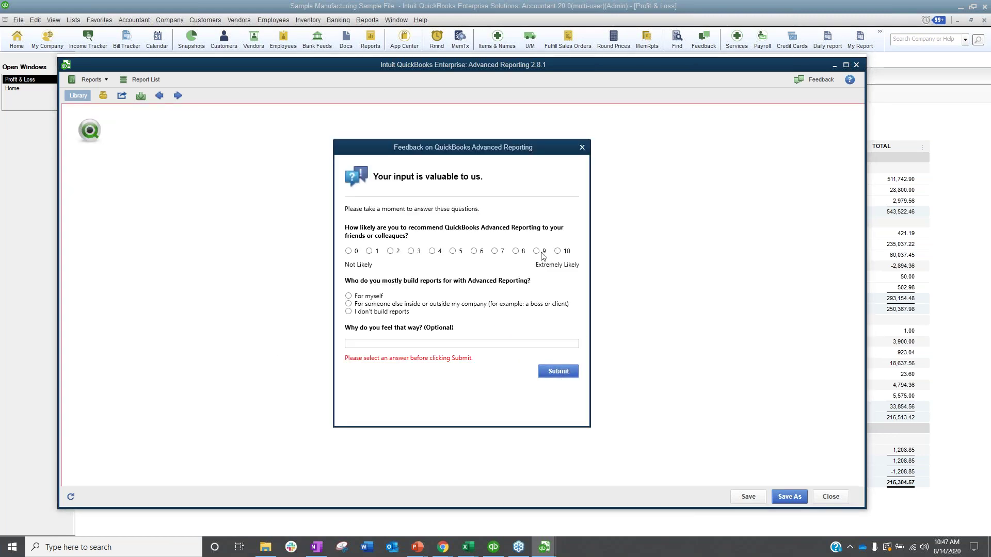
left_click(583, 148)
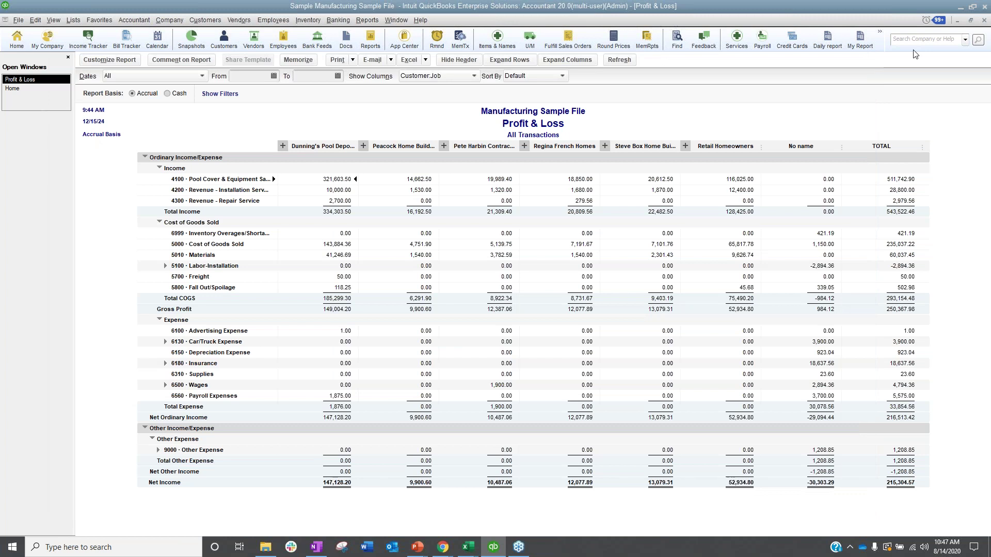
Switch to Acumatica and look over the items available under Receivables and Sales Orders, including the sales profitability reports.
left_click_drag(954, 108, 320, 1)
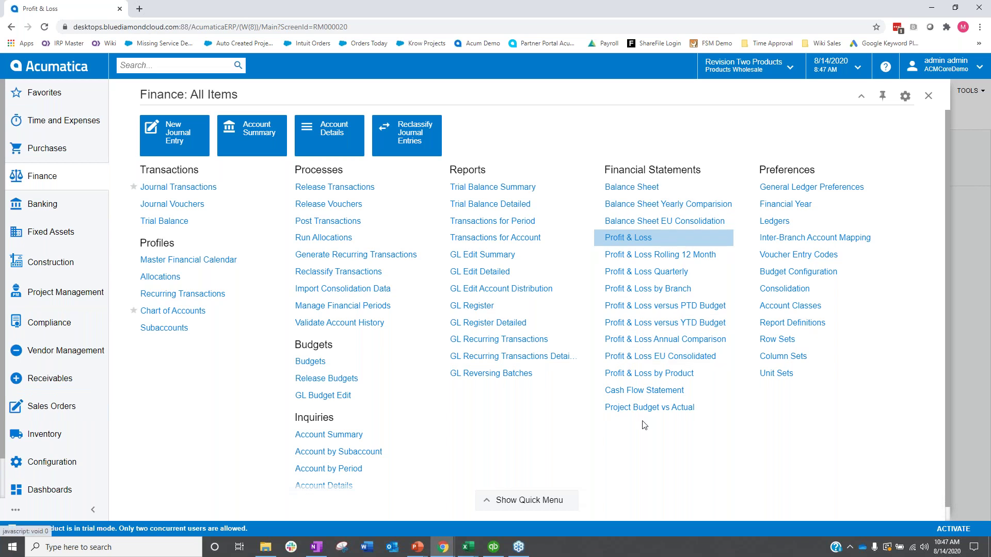
left_click(52, 385)
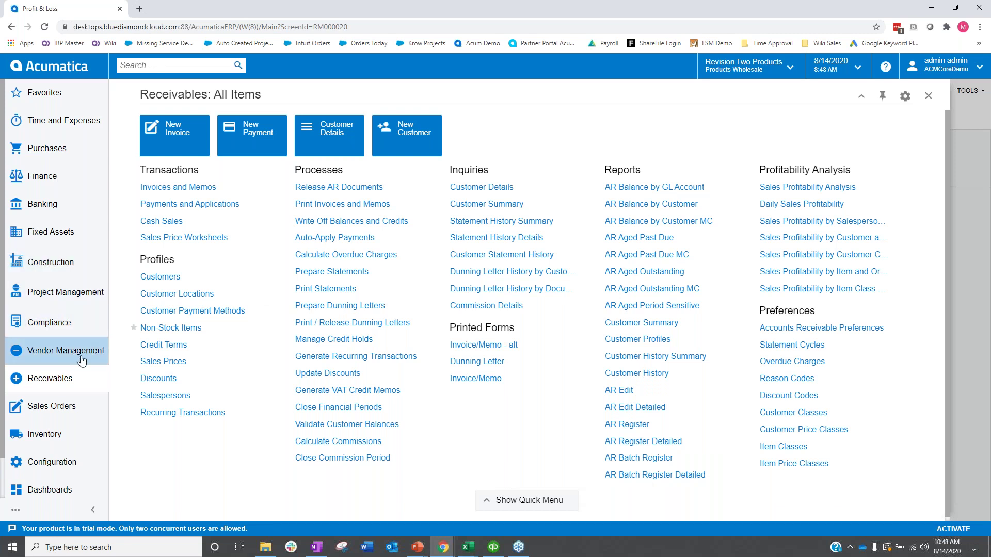
left_click(62, 419)
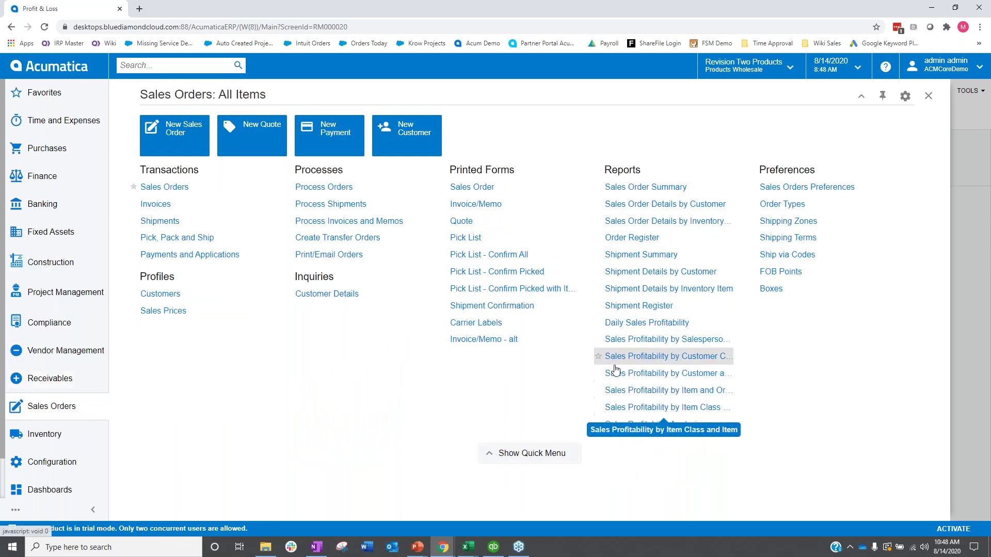
Return to QuickBooks and compare its Inventory reports and other report categories with the Vendors commands.
left_click(494, 547)
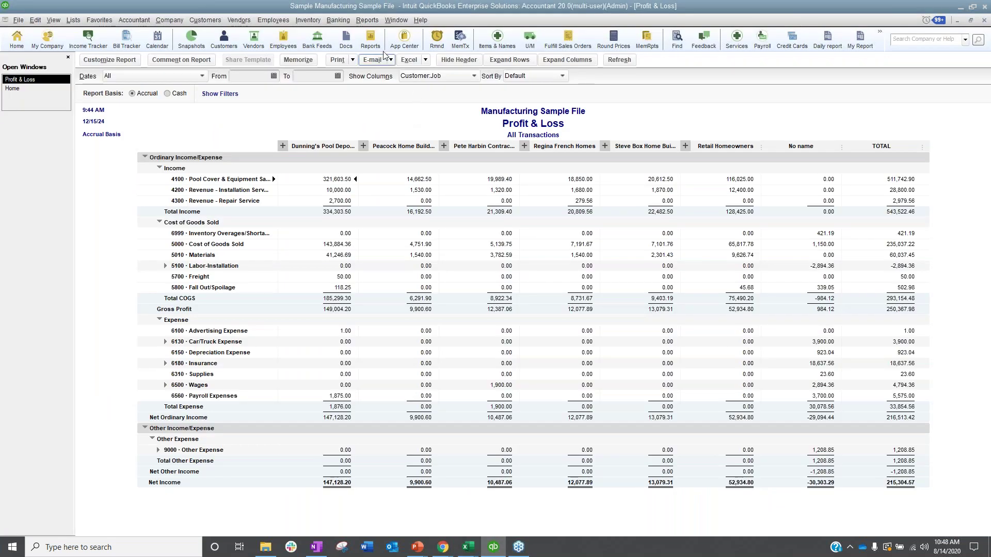
left_click(367, 20)
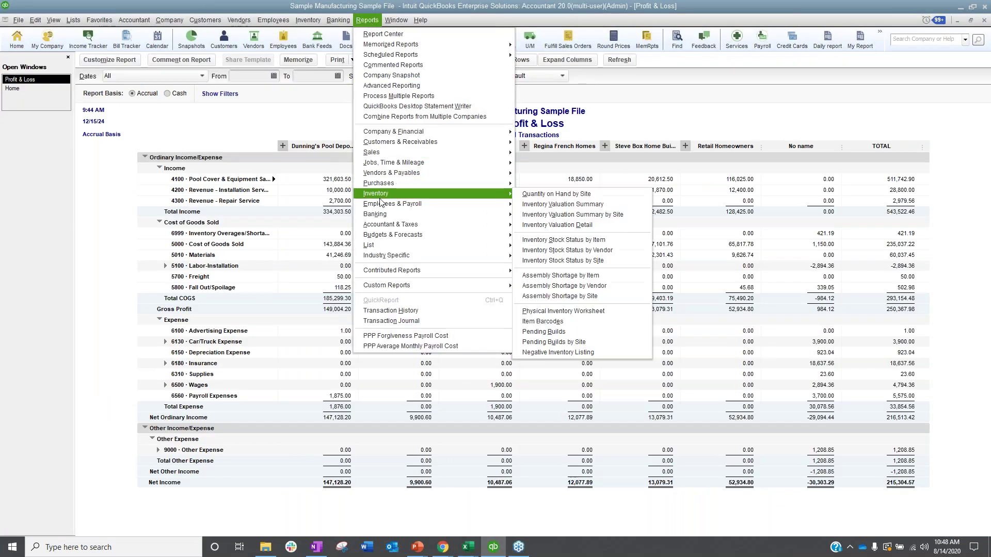
mouse_move(241, 17)
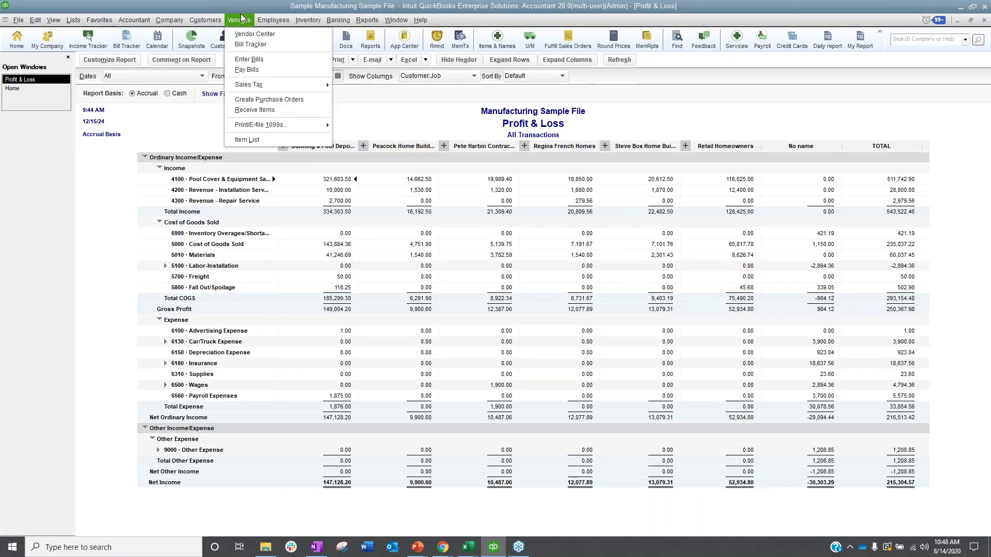
mouse_move(310, 84)
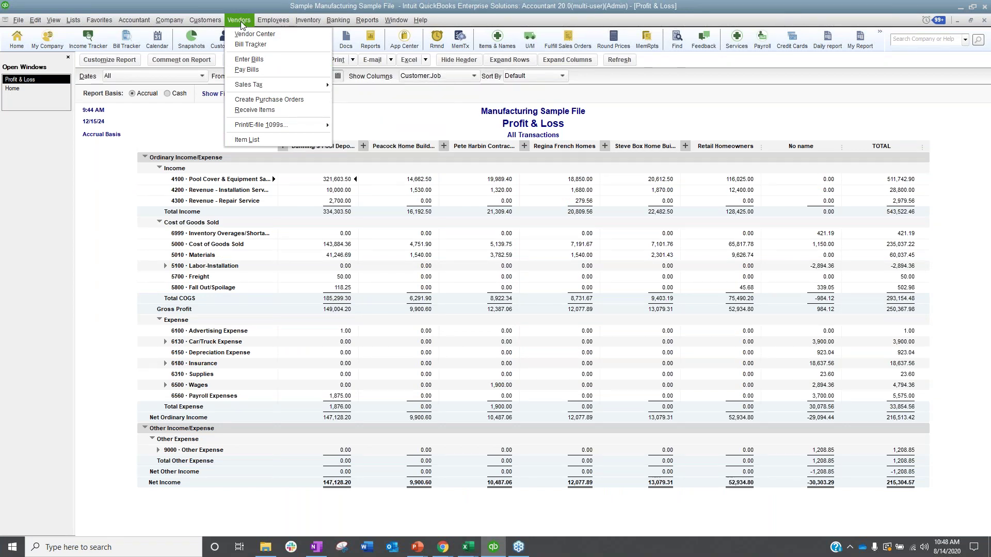
mouse_move(367, 20)
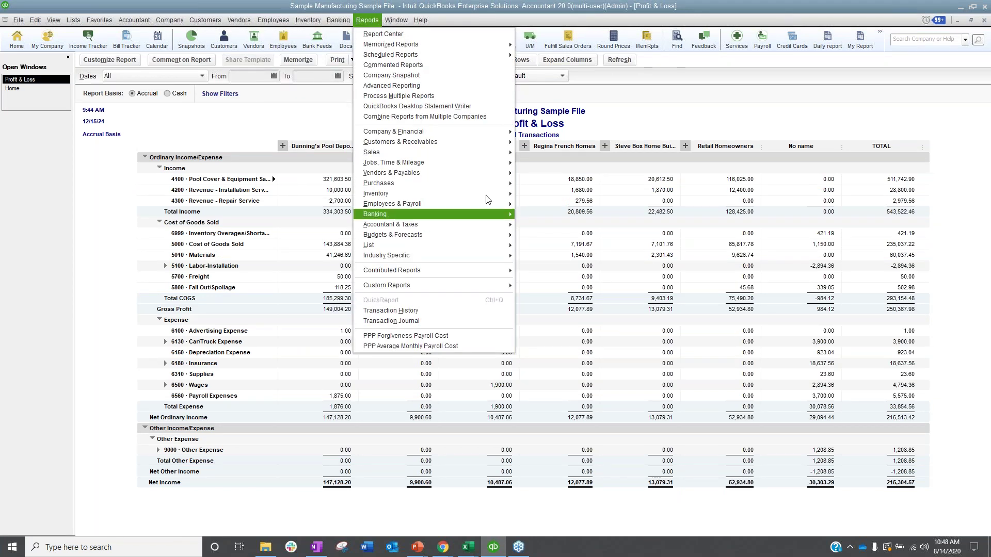
Switch back to Acumatica and review the reports and financial statements listed under Finance.
left_click(961, 7)
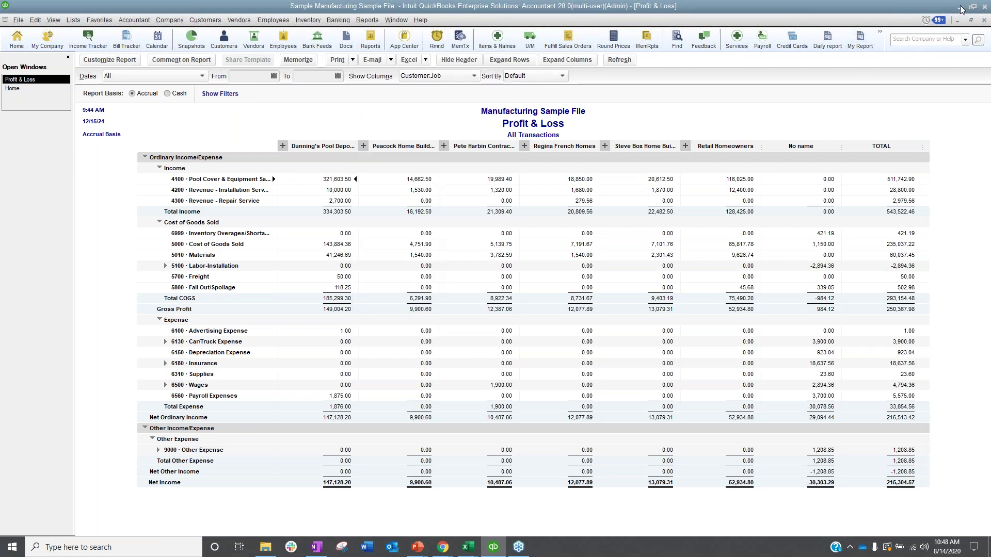
left_click(961, 9)
left_click(67, 176)
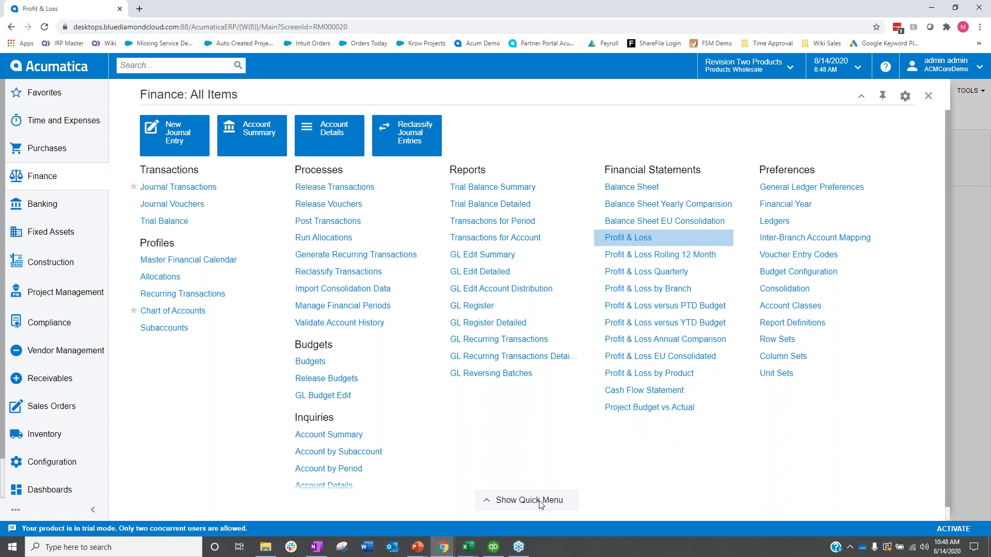
Switch to QuickBooks Desktop and look over its report categories, including the memorized report groups and Customers & Receivables.
left_click(495, 548)
right_click(495, 547)
left_click(507, 320)
left_click(367, 20)
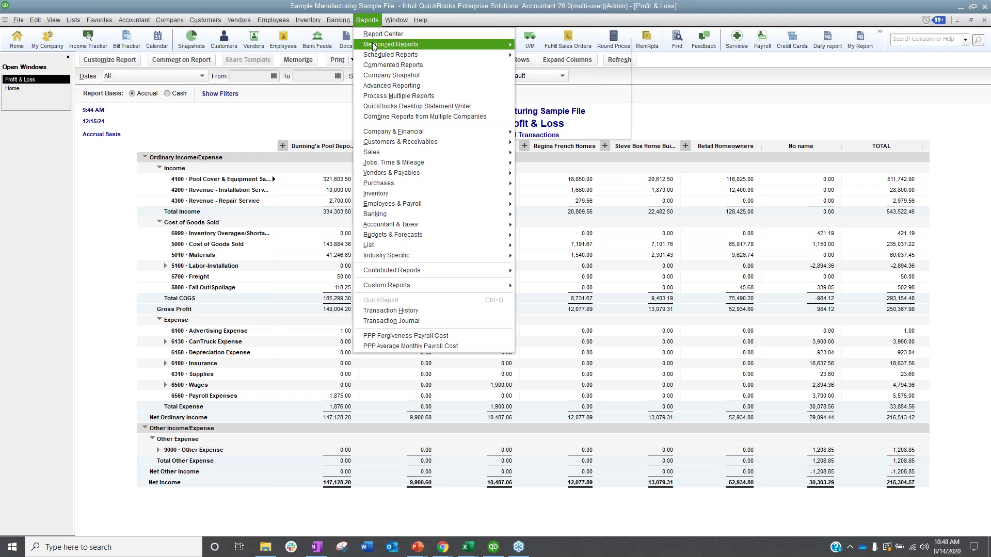
mouse_move(374, 46)
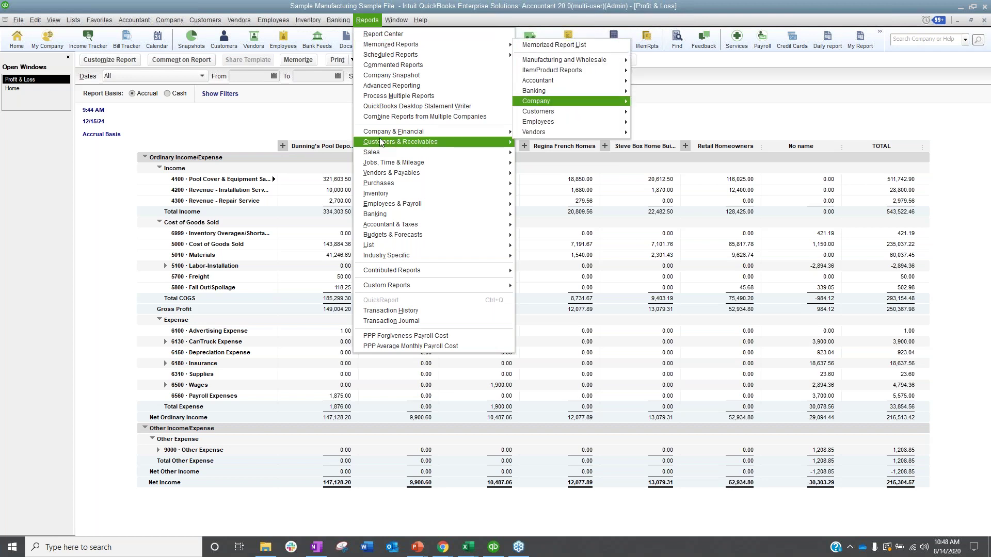
mouse_move(475, 132)
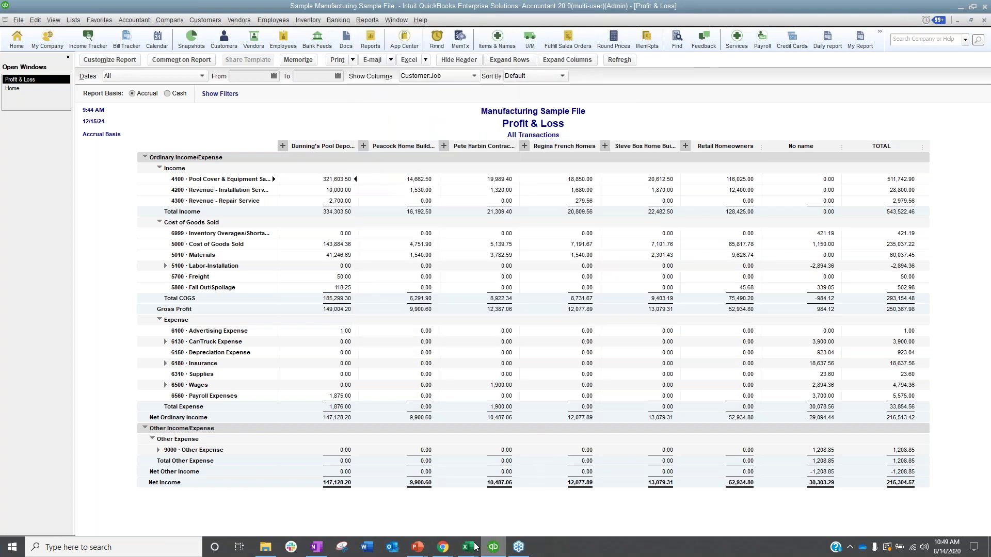
Switch back to Acumatica and open the Profit & Loss financial statement from the Finance items.
mouse_move(443, 547)
left_click(520, 511)
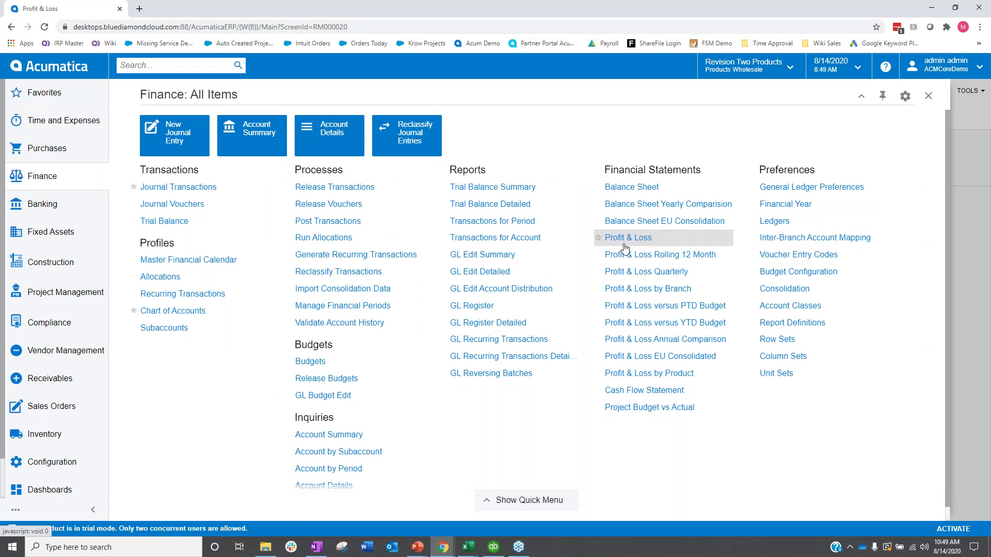
left_click(642, 239)
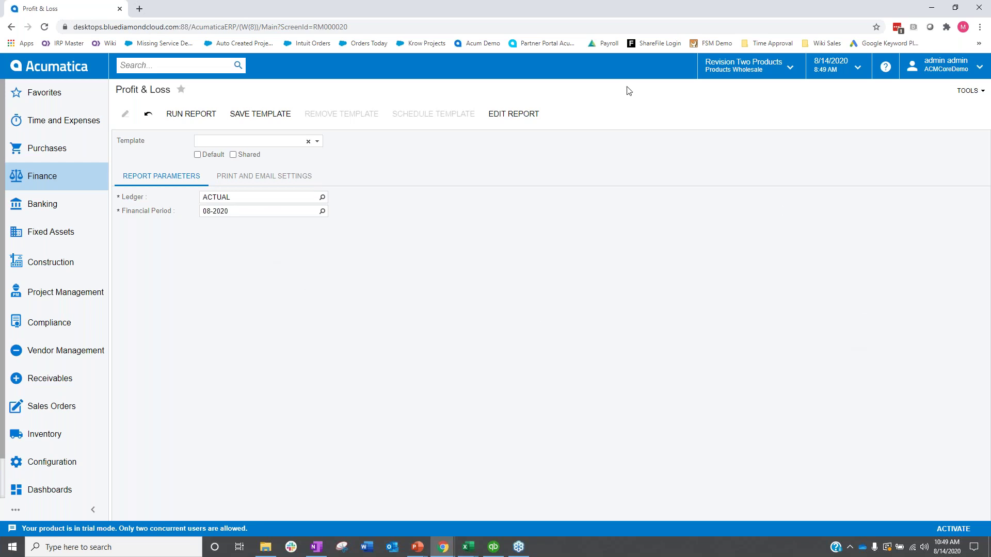
left_click(501, 115)
Run the Profit & Loss report for financial period 12-2019 and read through it down to net income.
left_click(214, 212)
type("12")
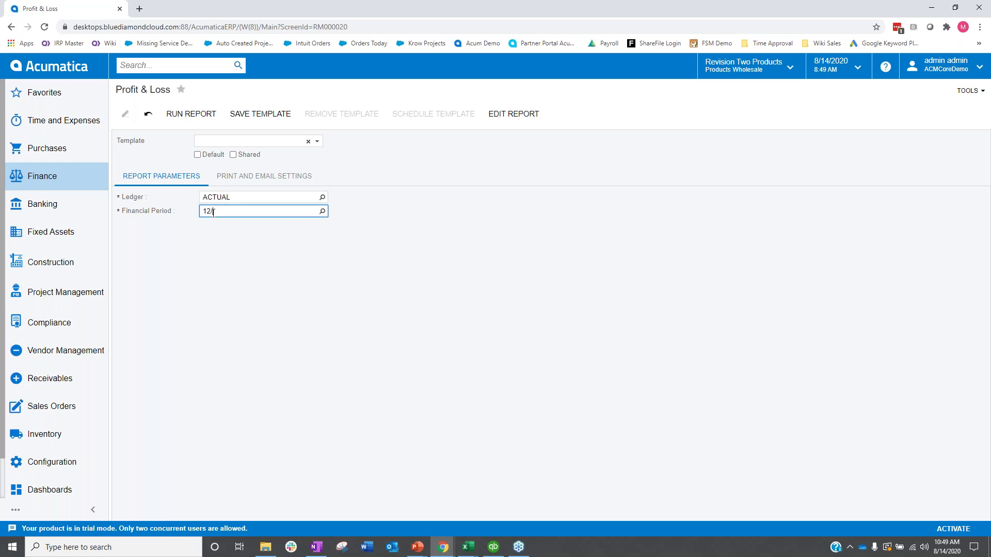
type("/31")
key("BackSpace")
type("-")
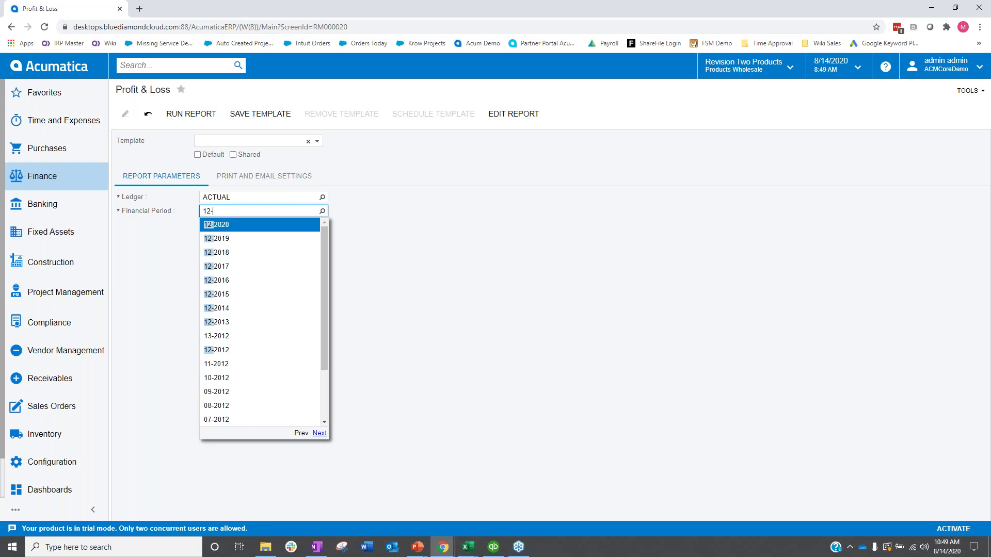
type("2019")
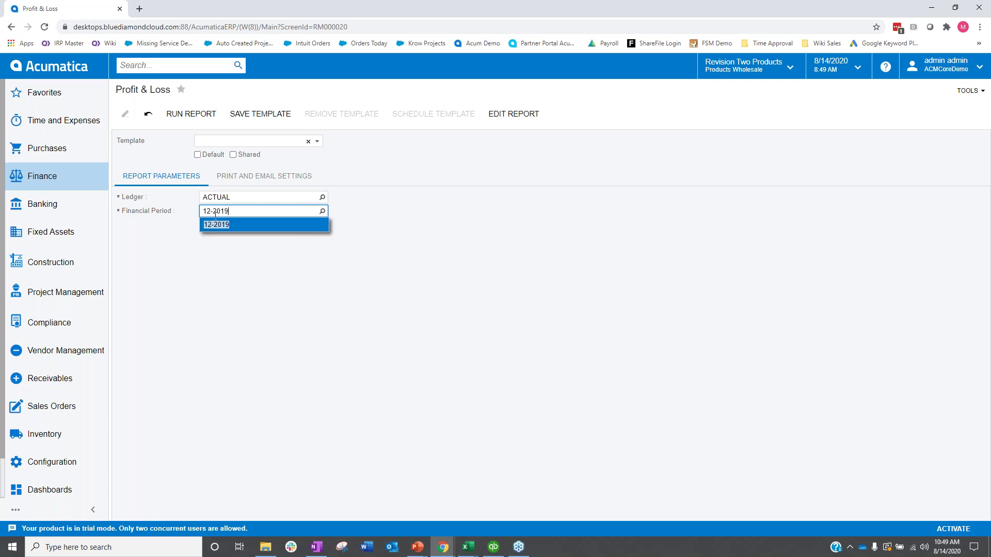
left_click(230, 223)
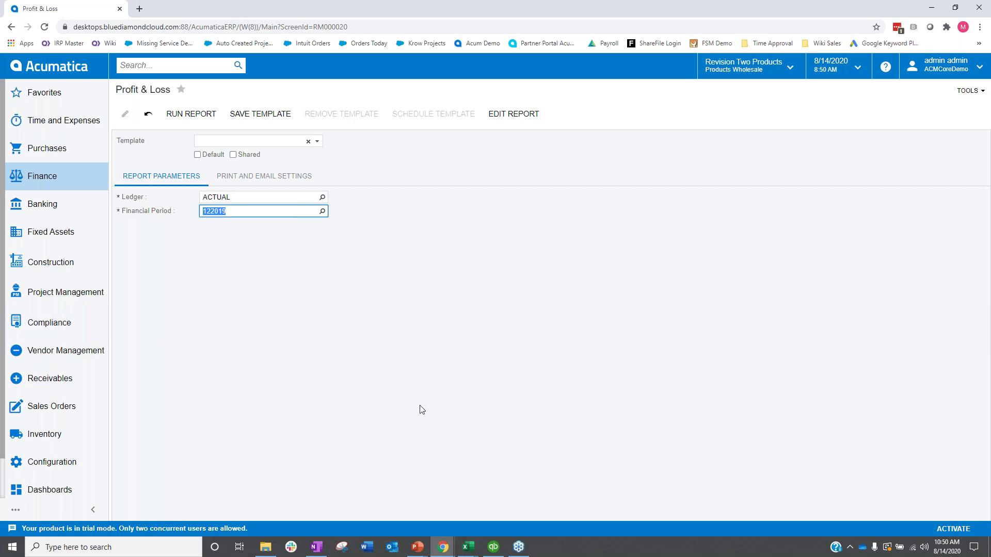
left_click(219, 112)
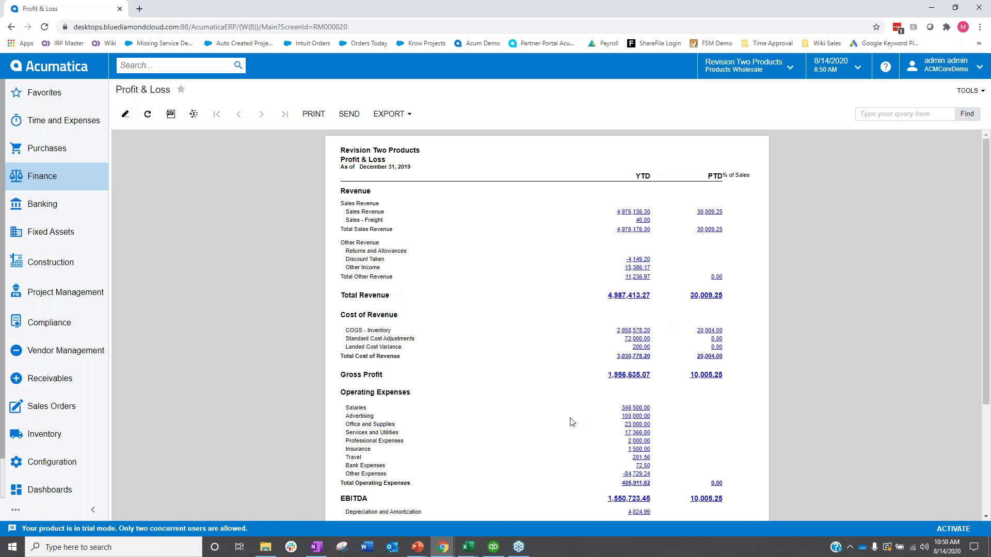
scroll(572, 422, "down", 3)
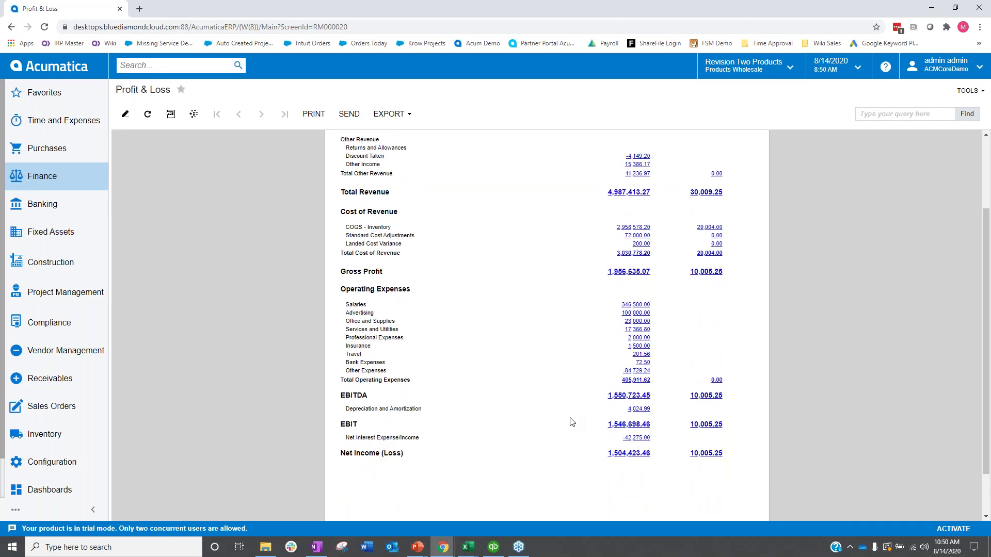
scroll(571, 423, "up", 3)
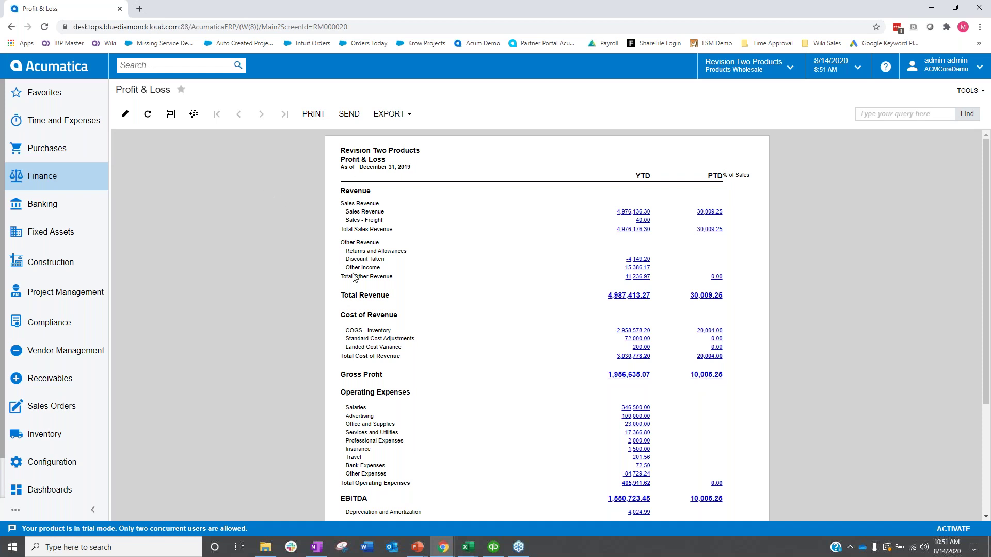
Open the transaction detail behind a customer's Pool Cover & Equipment Sales in QuickBooks for comparison, and return to Acumatica's Profit & Loss.
left_click(495, 548)
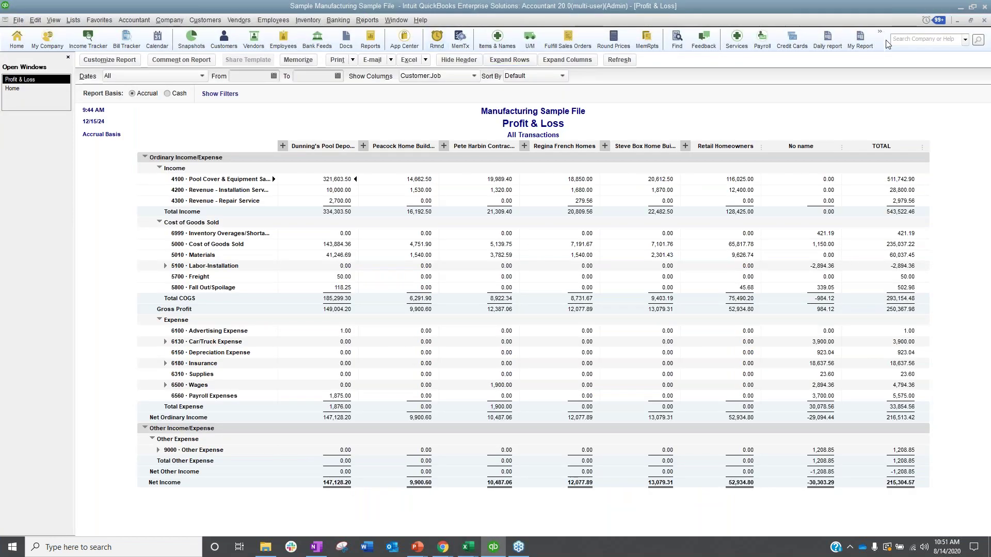
left_click(962, 8)
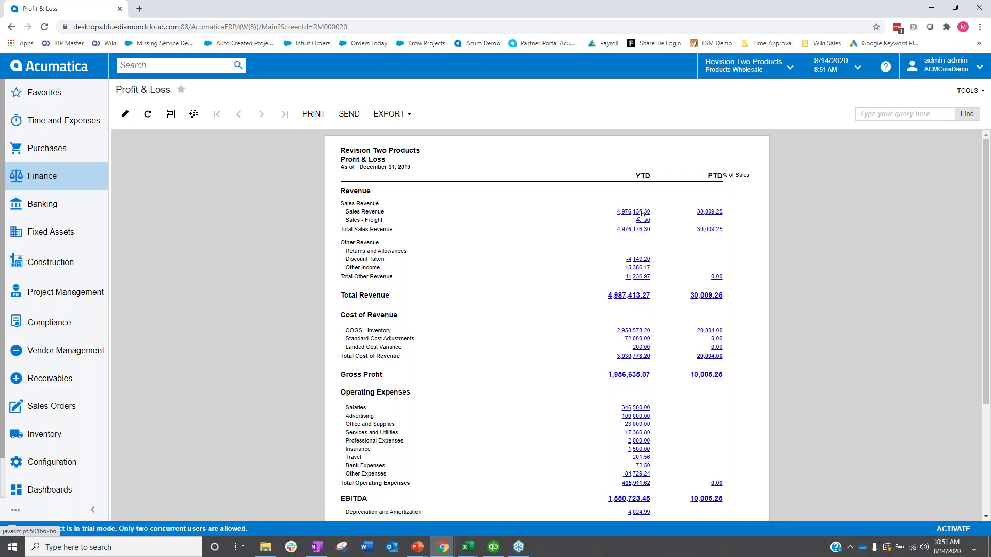
left_click(493, 547)
double_click(505, 180)
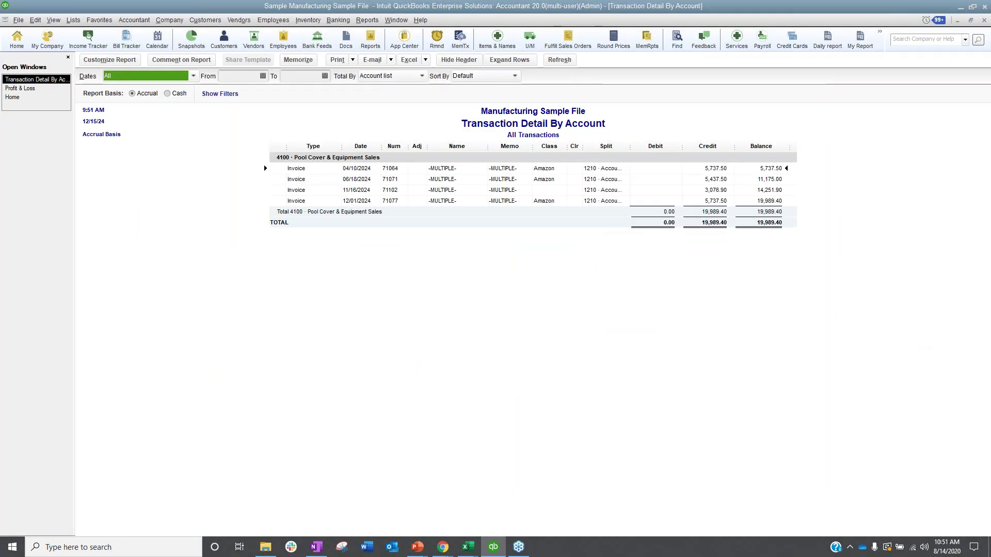
mouse_move(445, 551)
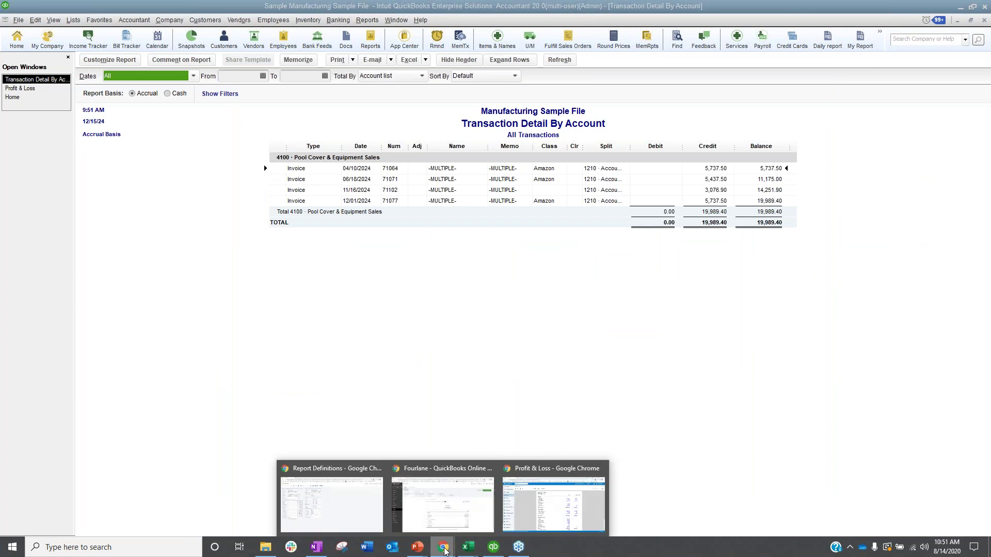
left_click(549, 517)
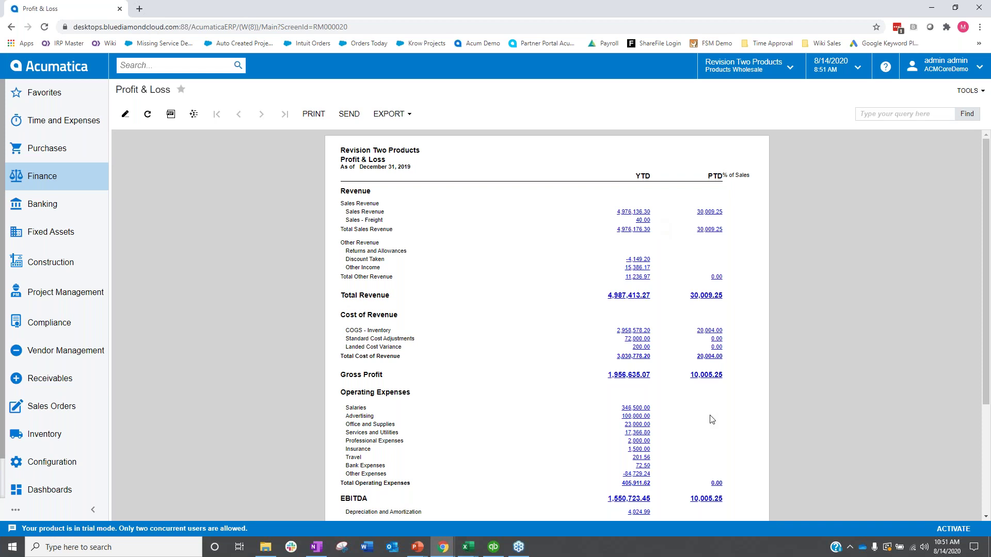
scroll(712, 419, "down", 2)
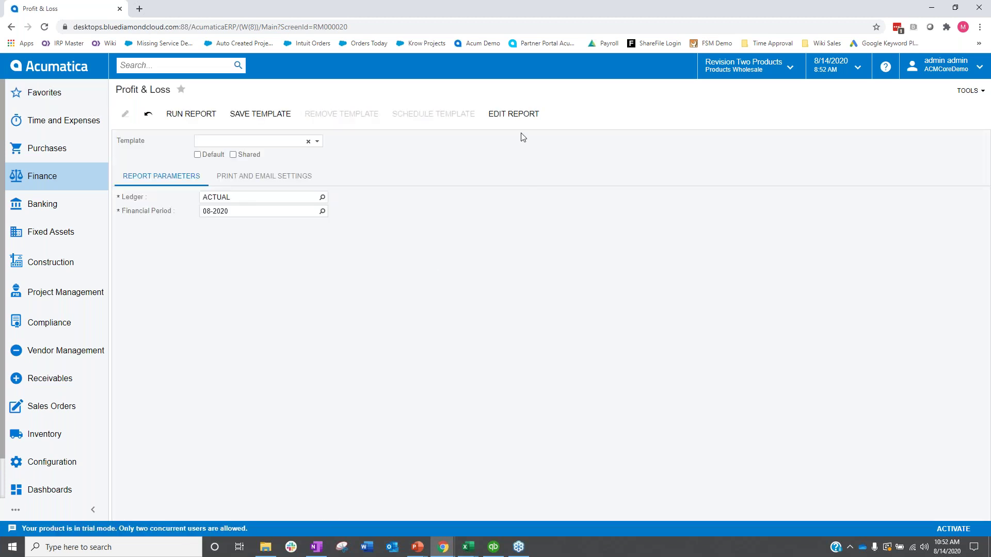
Open the Profit & Loss report's definition for editing and look over the available report codes and types.
left_click(513, 114)
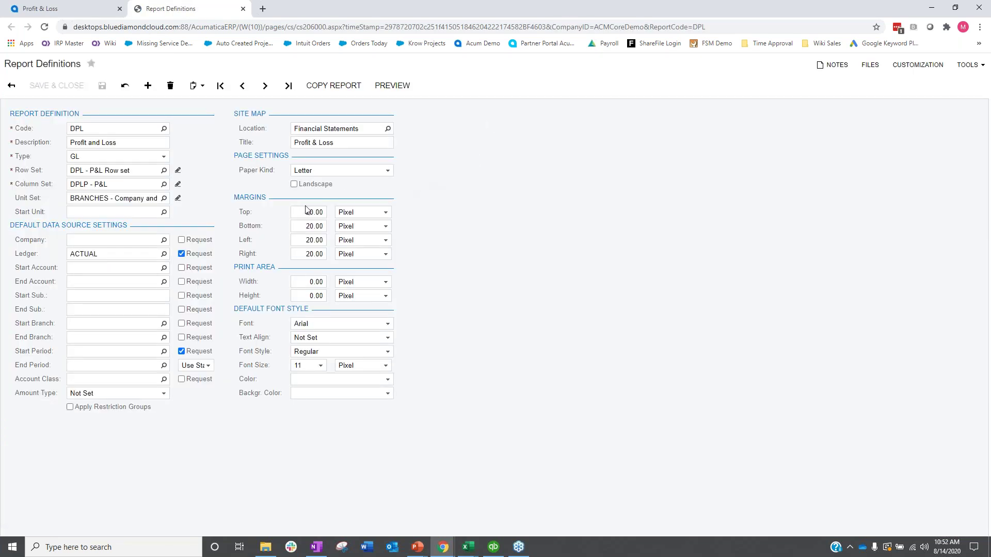
left_click(164, 128)
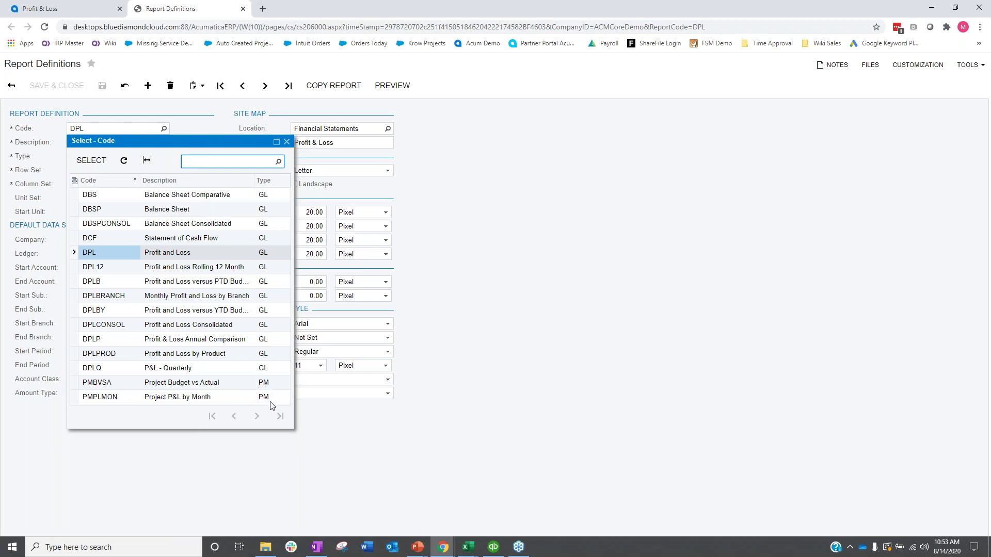
left_click(88, 9)
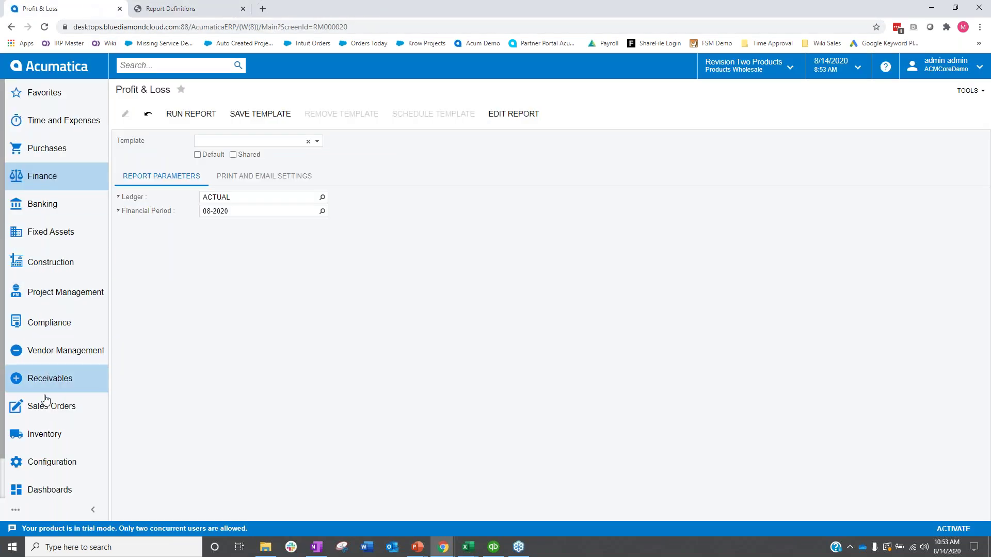
left_click(171, 8)
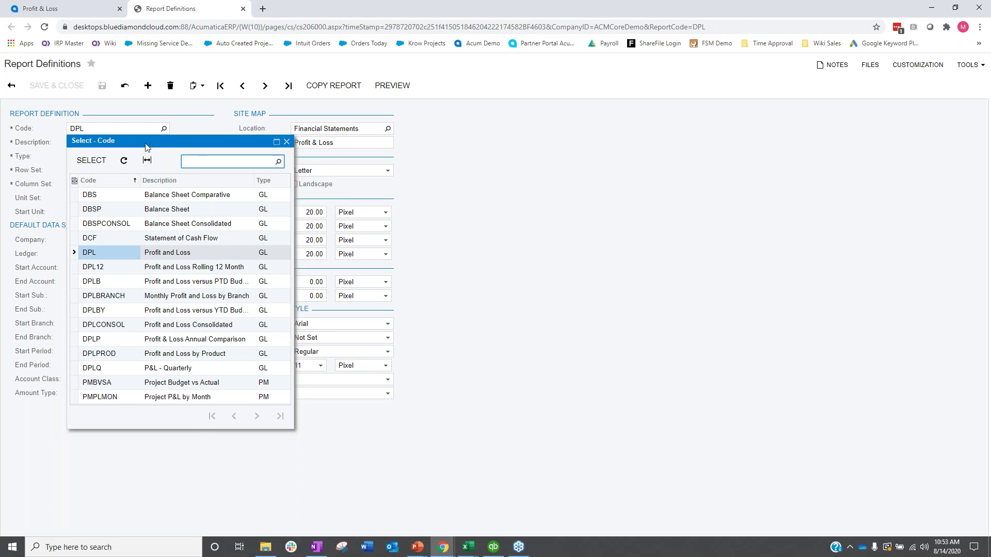
left_click(279, 142)
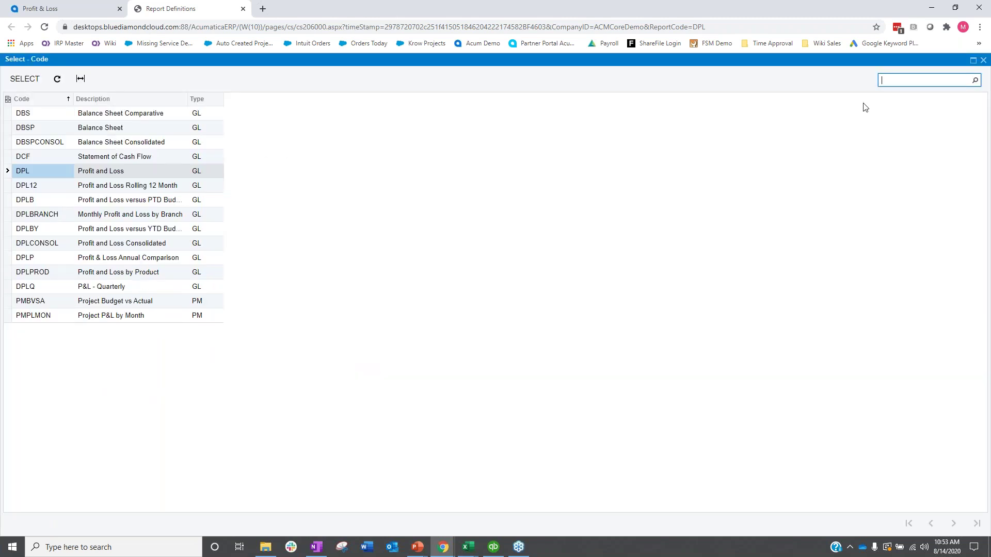
left_click(983, 60)
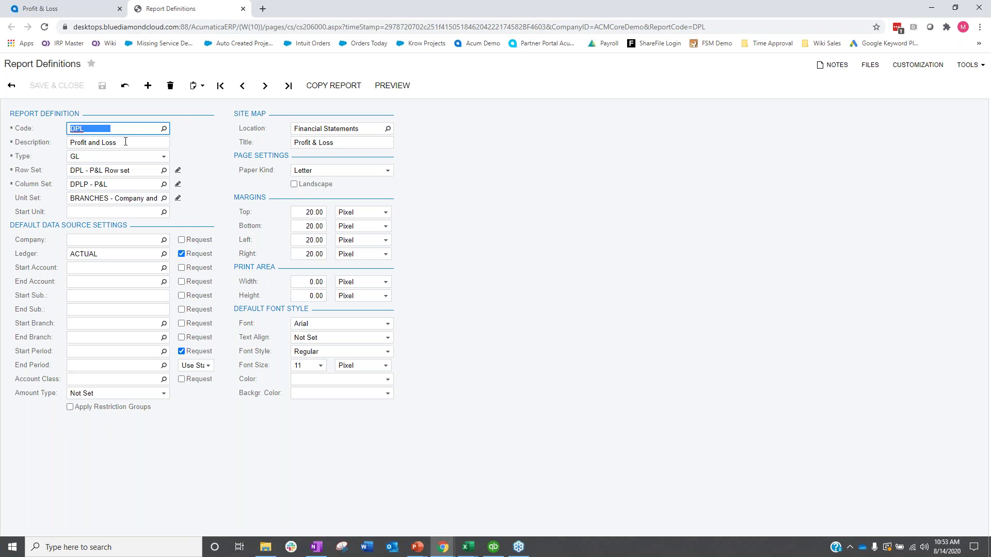
left_click(160, 157)
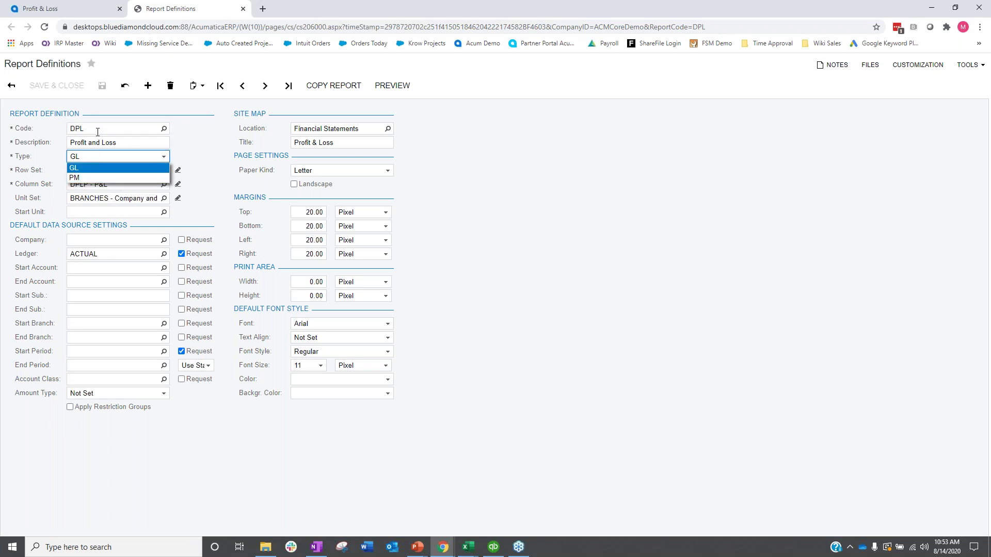
left_click(210, 141)
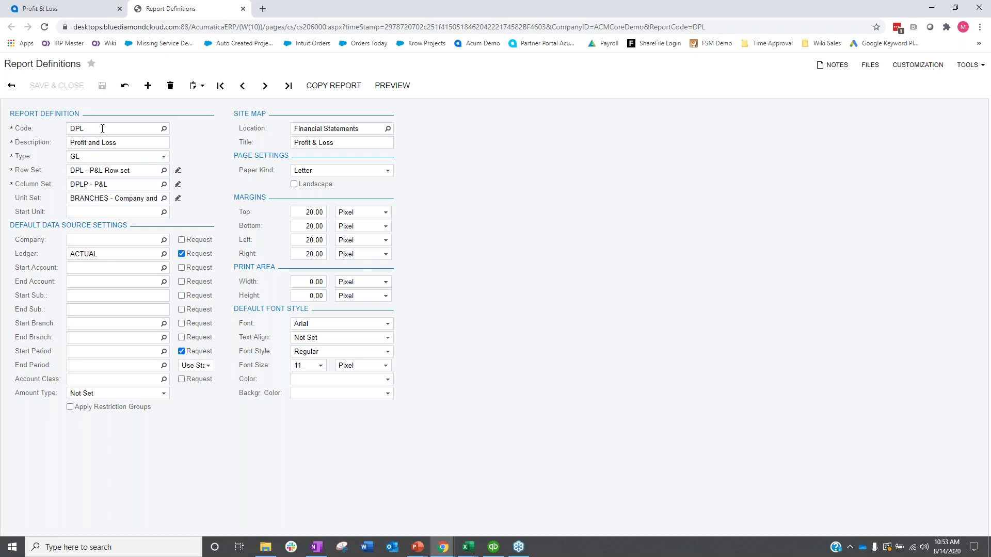
Examine the rows and formatting columns of the DPL row set, and return to the report definition.
left_click(178, 171)
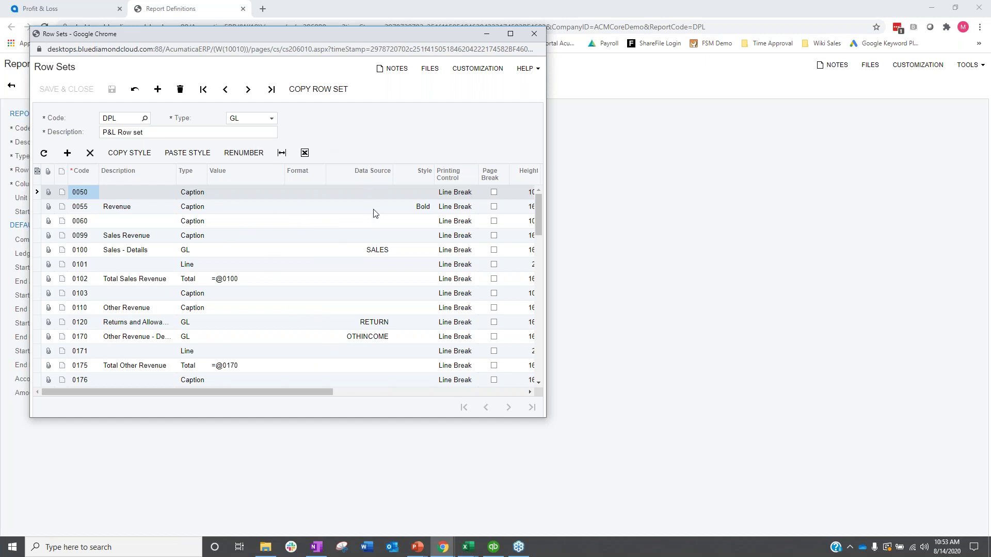
left_click_drag(325, 391, 410, 391)
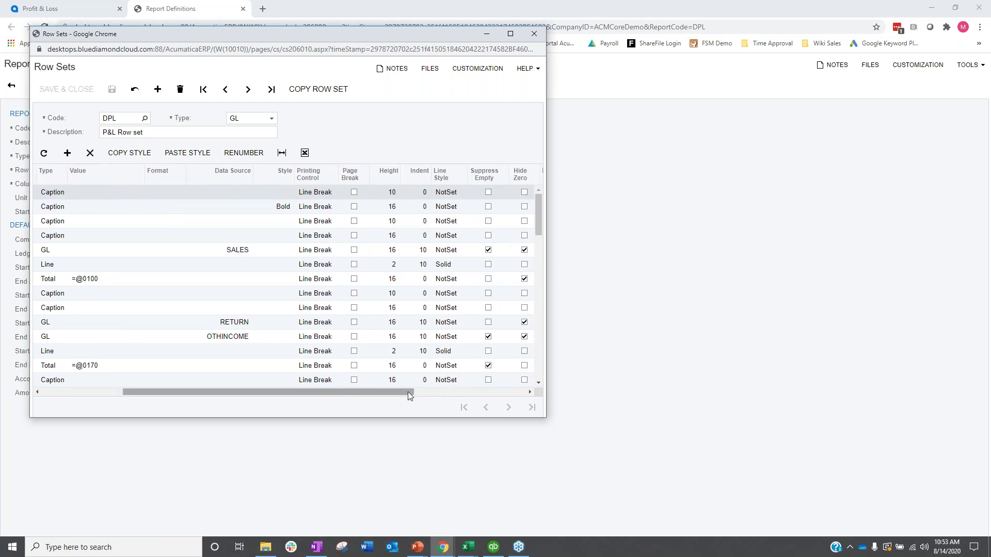
left_click_drag(408, 393, 286, 402)
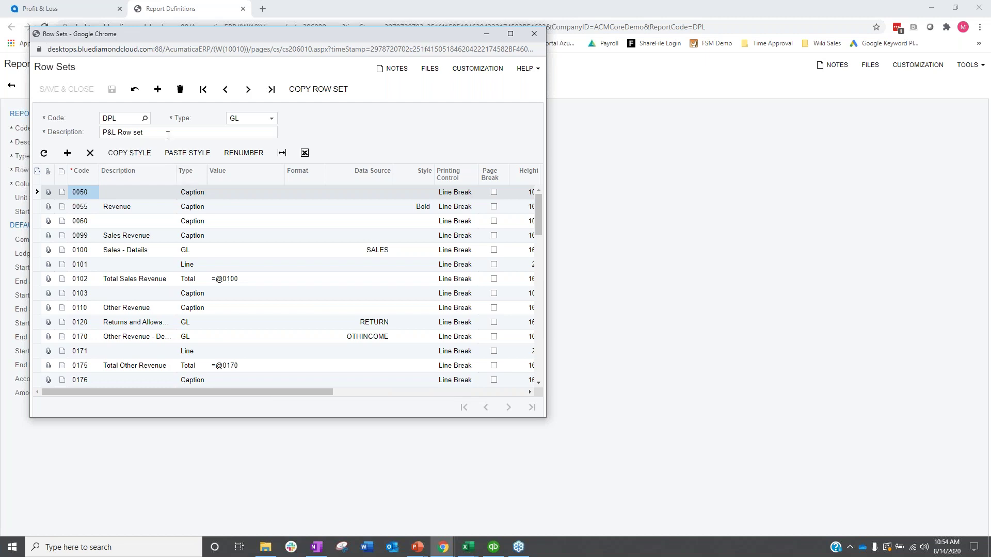
left_click(42, 9)
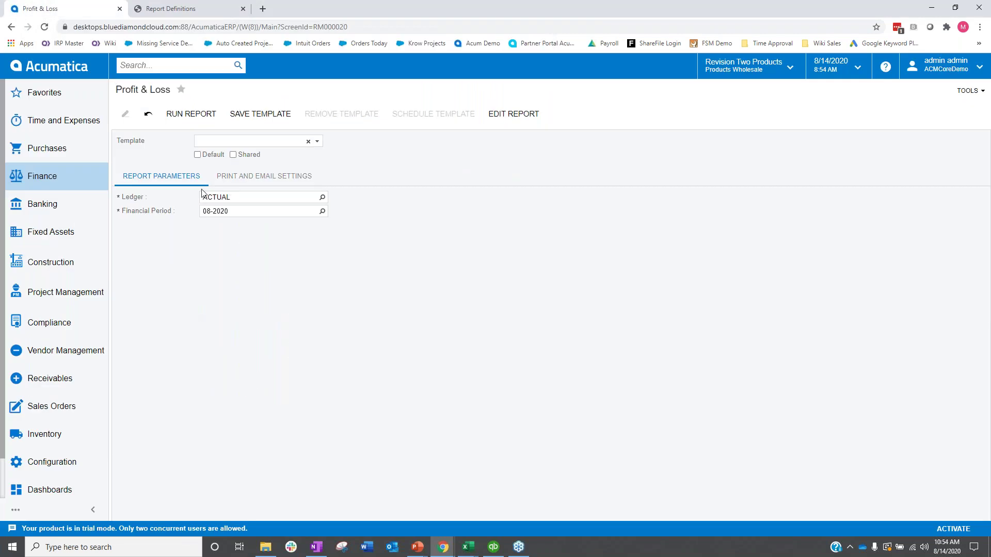
left_click(161, 10)
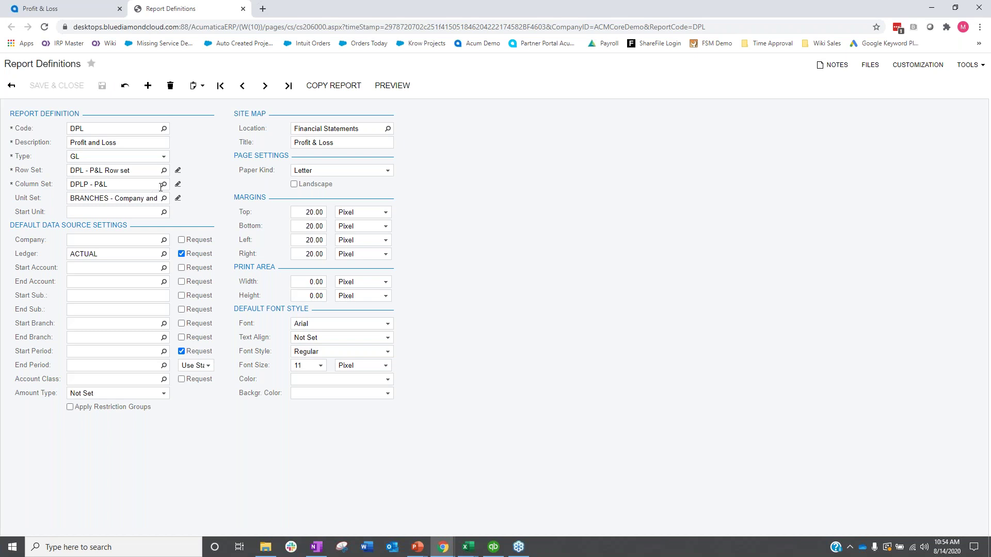
Examine the DPLP column set and the BRANCHES unit set used by the report definition.
left_click(178, 184)
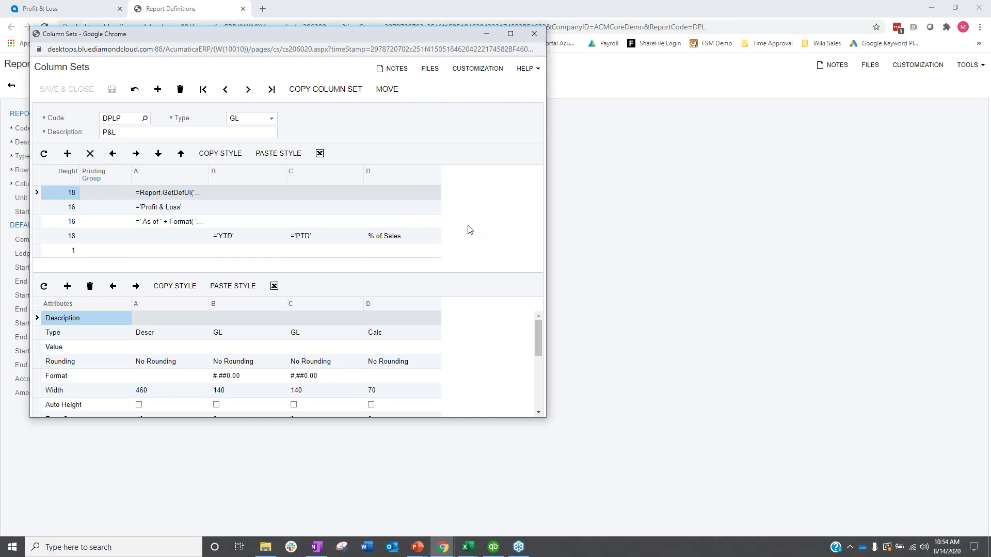
left_click(534, 34)
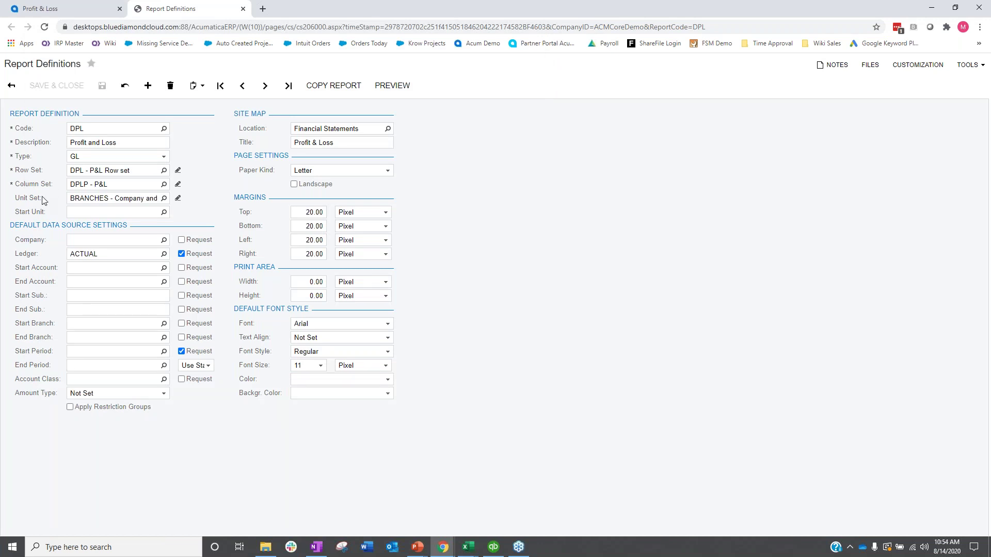
left_click(178, 198)
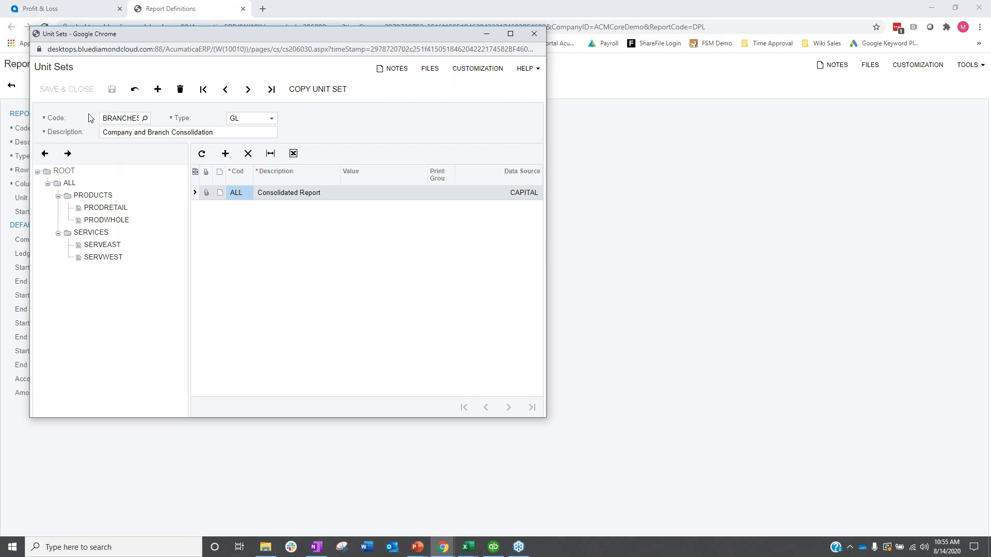
Return to the Profit & Loss parameters and run the report for financial period 08-2020 on the ACTUAL ledger.
left_click(39, 8)
left_click(192, 114)
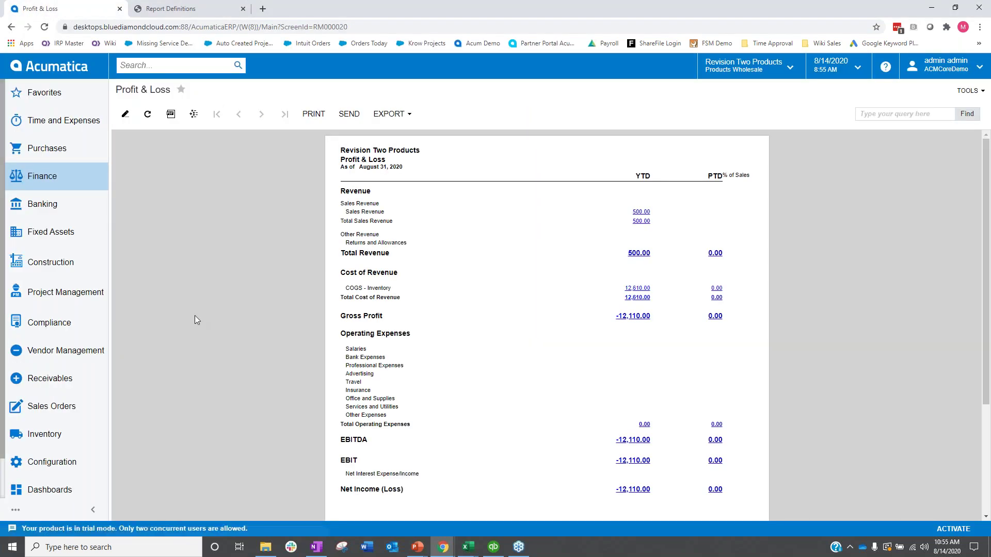
Show the Profit & Loss report's unit tree and view the Products Retail Branch and Services East Branch figures.
left_click(193, 114)
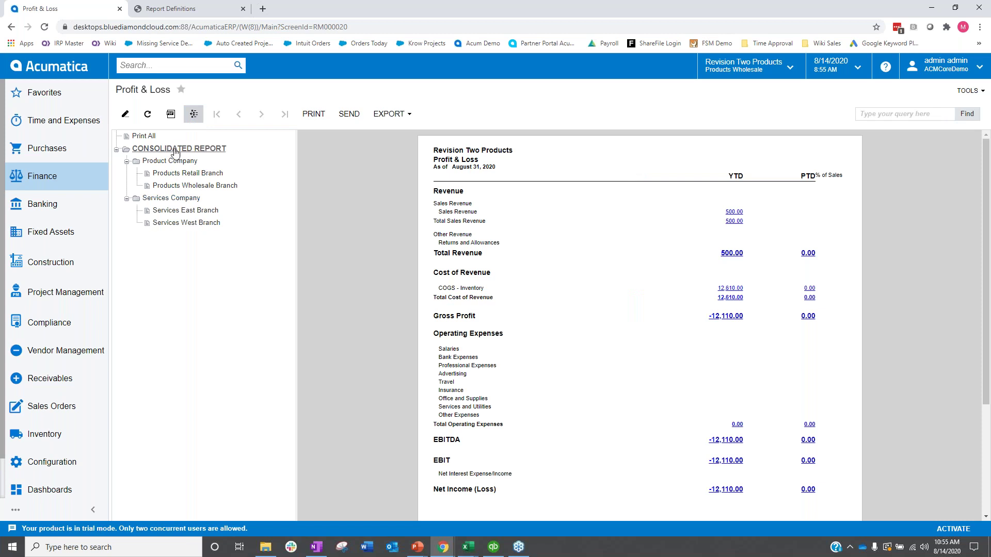
left_click(194, 173)
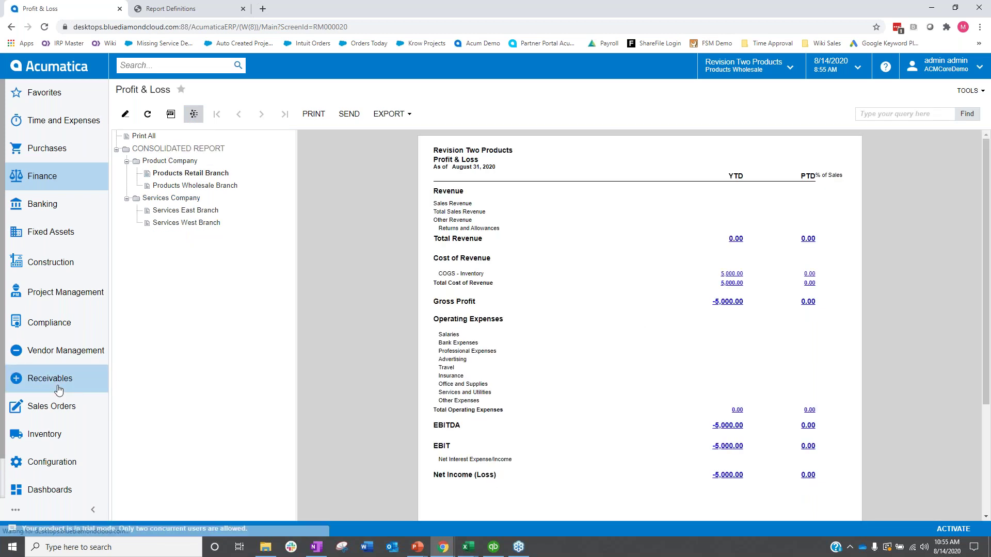
left_click(179, 211)
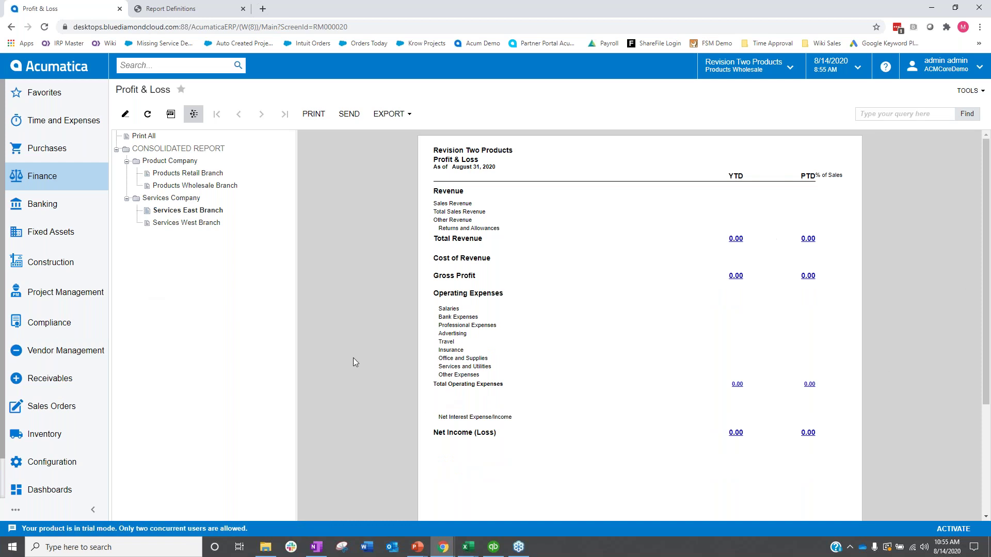
Check the DPL report definition, and return to the Profit & Loss report to list the available companies and branches.
left_click(170, 7)
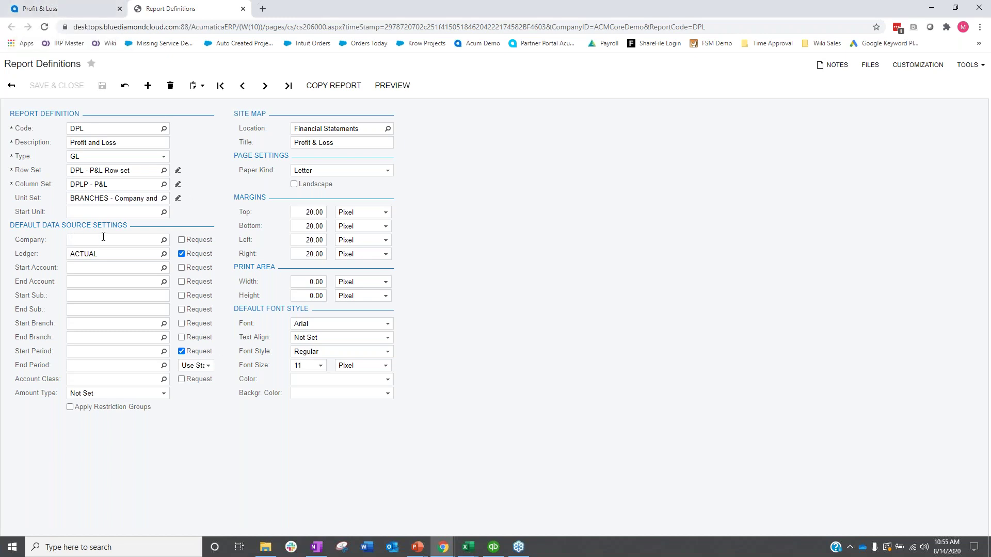
left_click(67, 9)
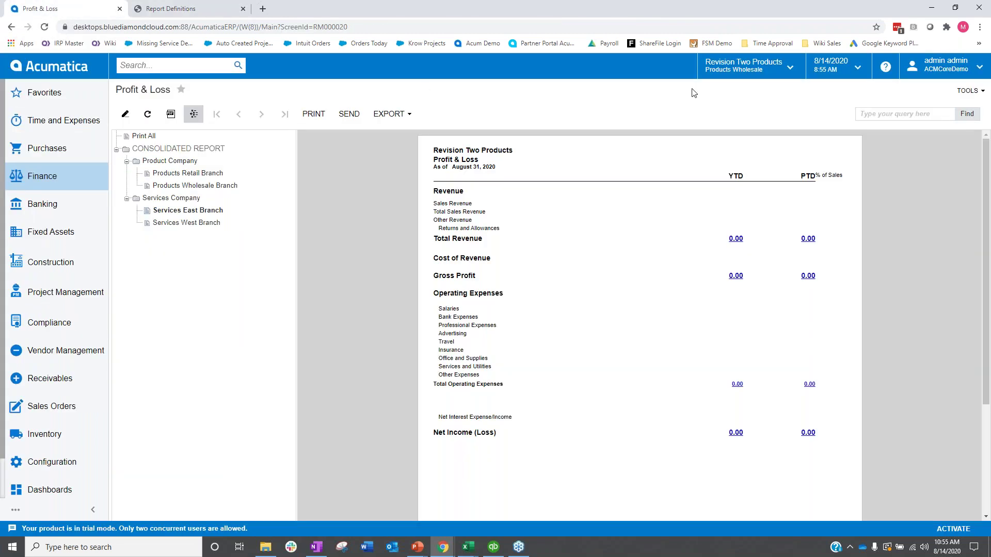
left_click(769, 72)
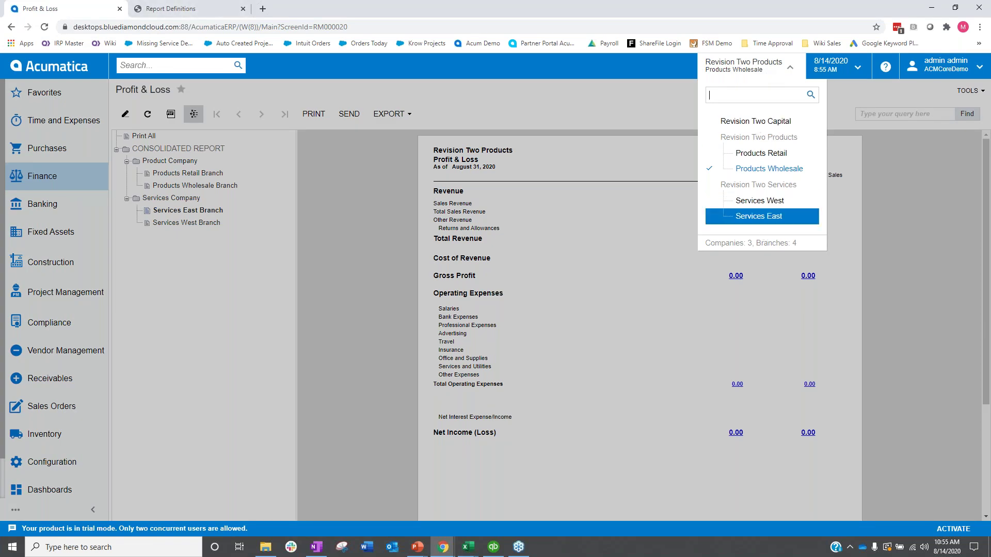
Examine the ledgers available in the DPL report definition's default data source settings.
left_click(171, 8)
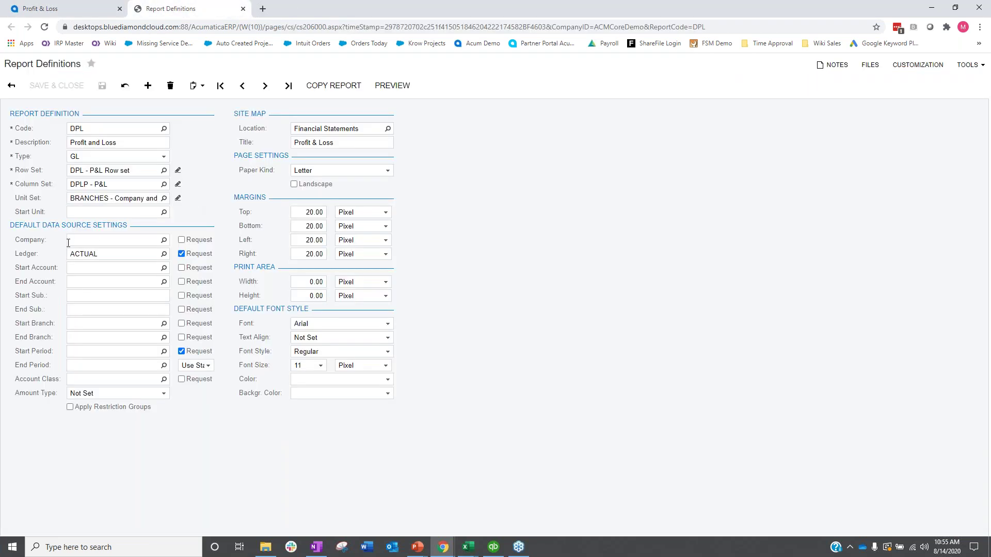
left_click(163, 254)
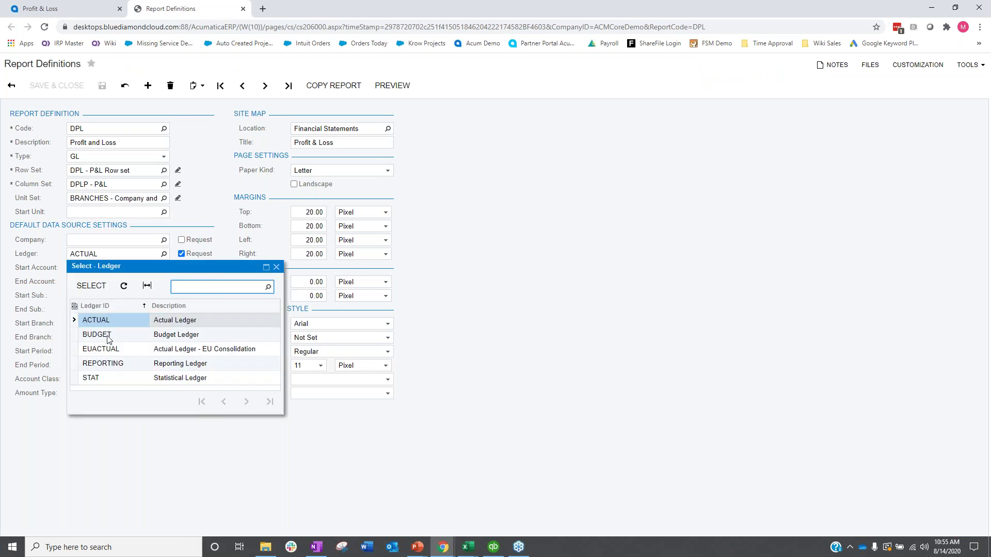
left_click(276, 267)
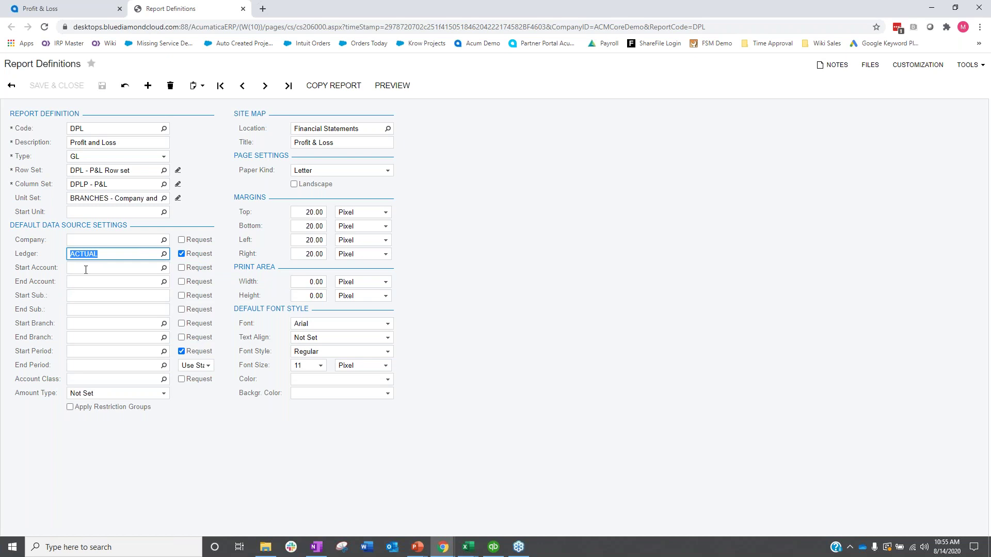
left_click(137, 286)
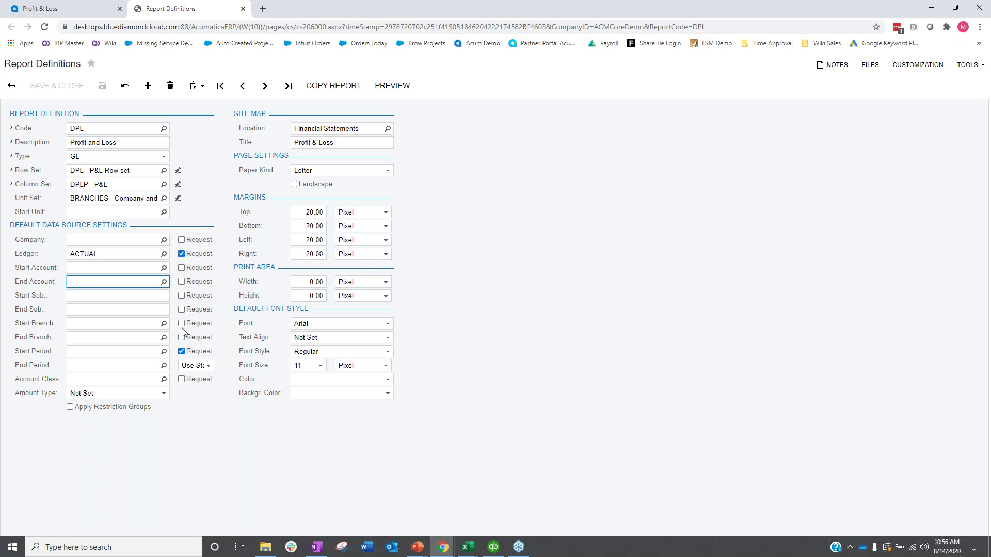
Revisit the Profit & Loss report, and examine the amount types available in the DPL report definition.
left_click(68, 8)
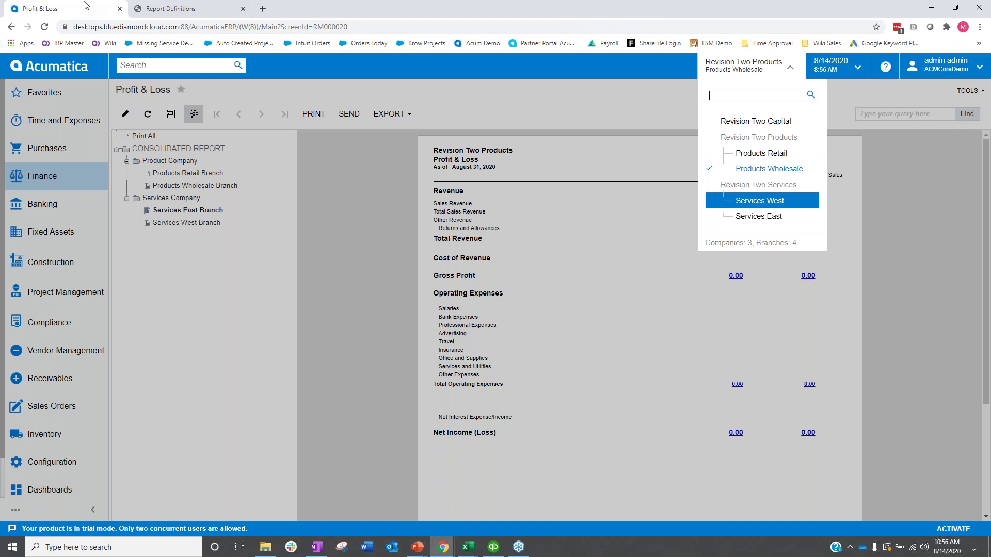
left_click(165, 8)
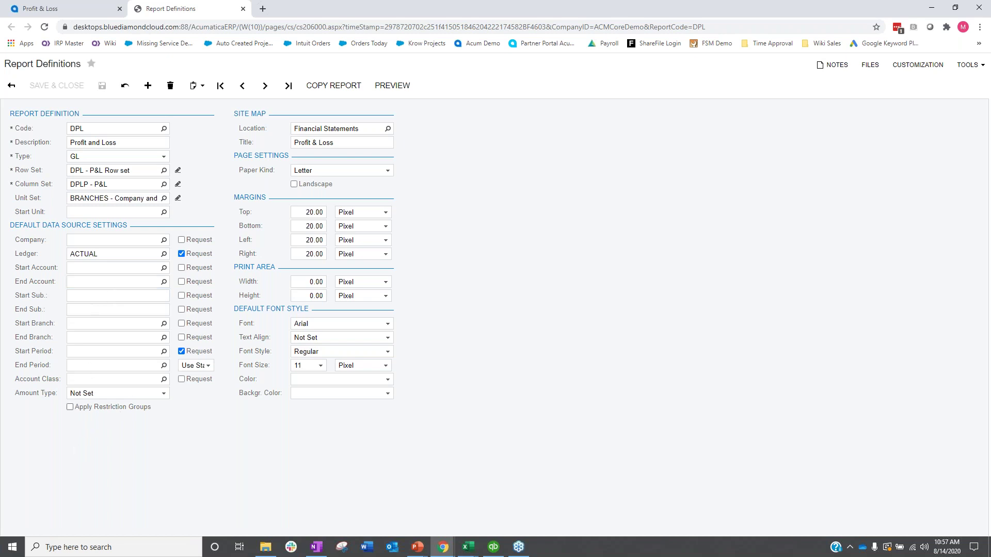
left_click(141, 396)
left_click(163, 394)
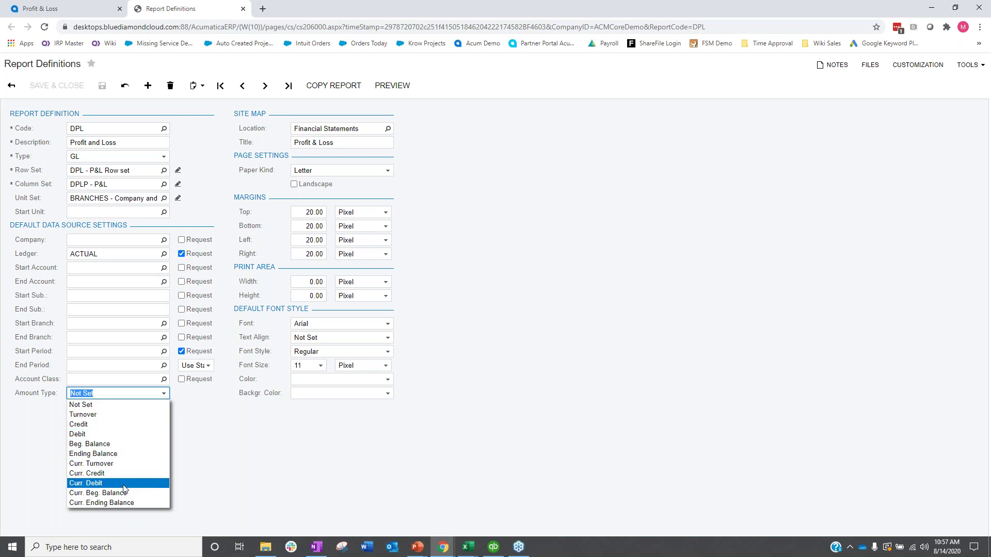
left_click(246, 434)
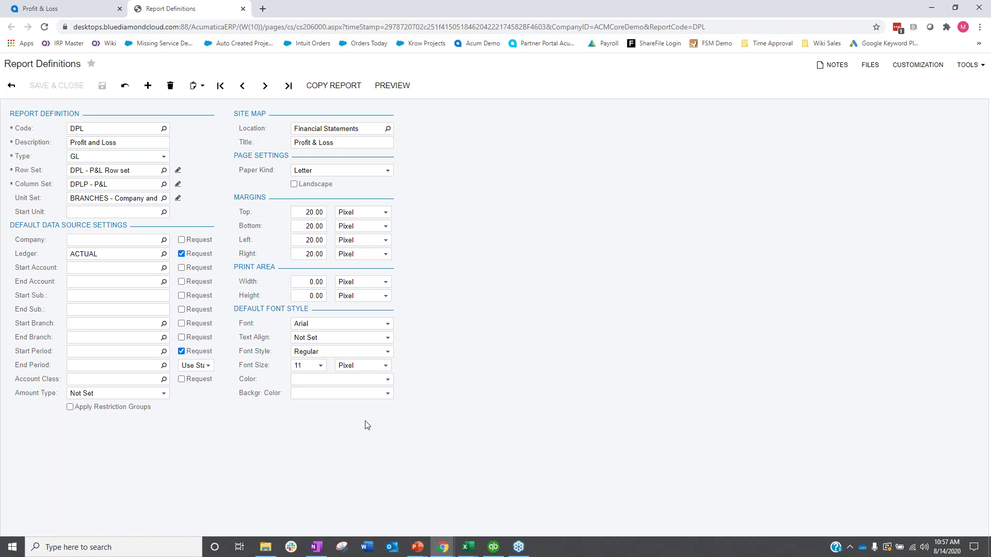
Open the Profit & Loss Rolling 12 Month report and run it for financial period 12-2019 on the ACTUAL ledger.
left_click(52, 8)
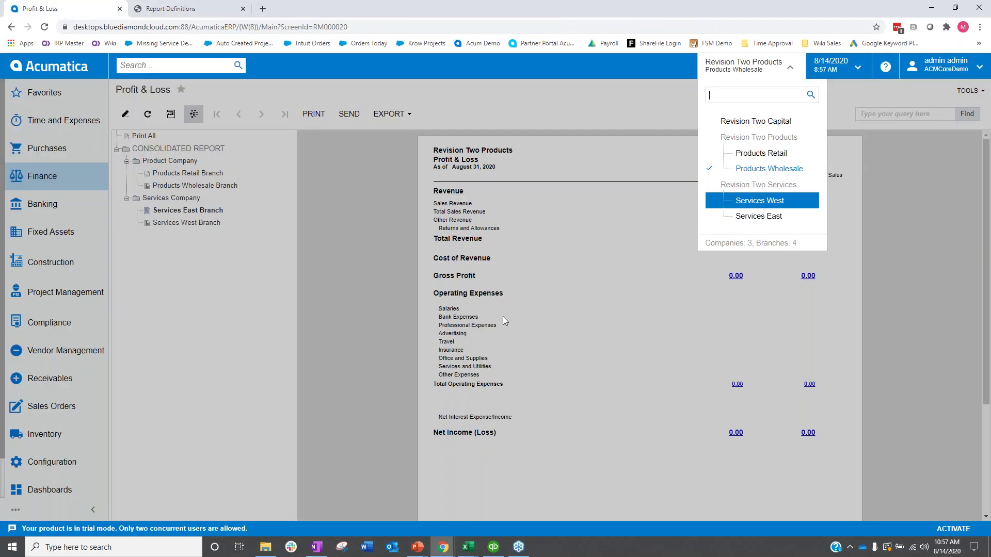
left_click(479, 317)
left_click(57, 178)
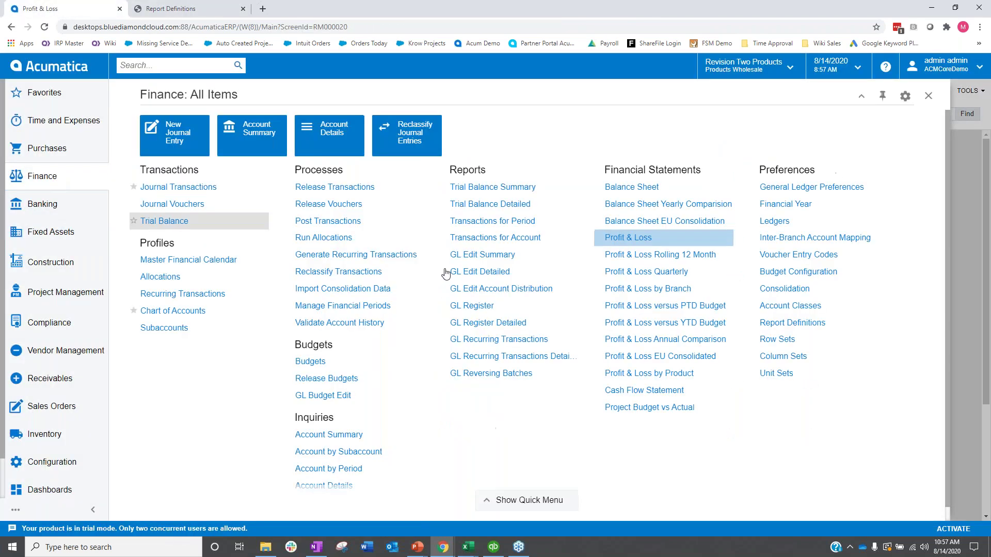
left_click(642, 255)
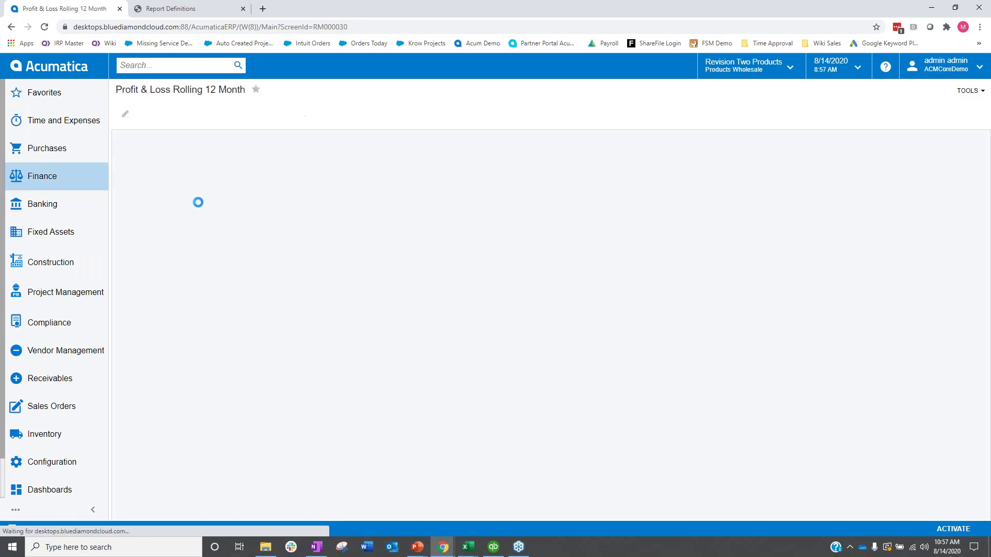
left_click(208, 211)
type("12-2019")
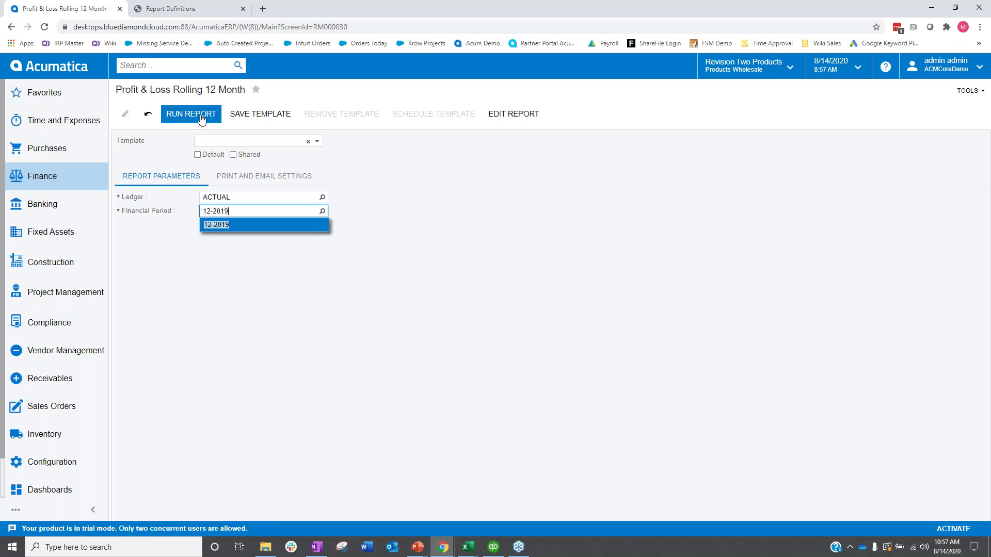
left_click(226, 252)
left_click(184, 124)
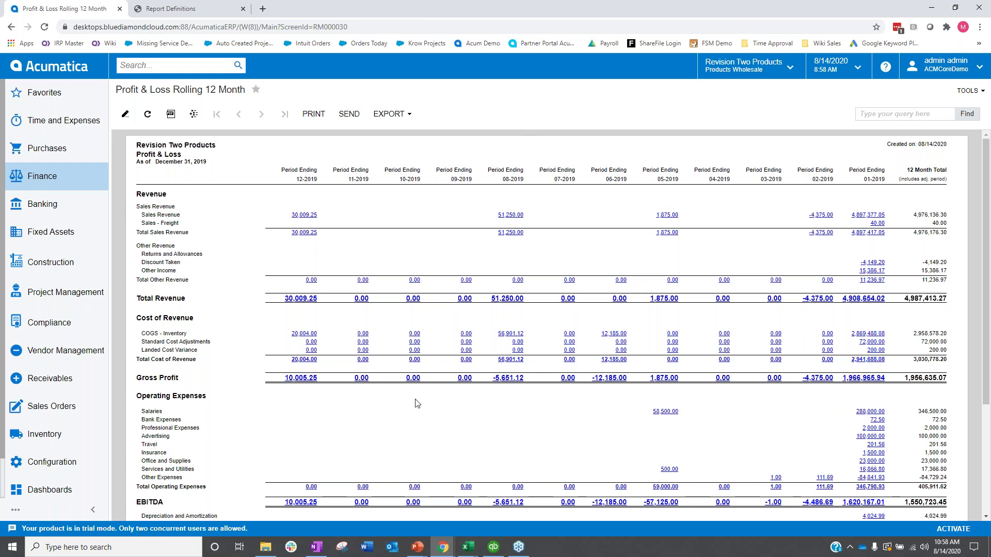
Switch to QuickBooks Desktop to look over its report categories, and return to the Profit & Loss Rolling 12 Month report in Acumatica.
left_click(493, 547)
left_click(367, 20)
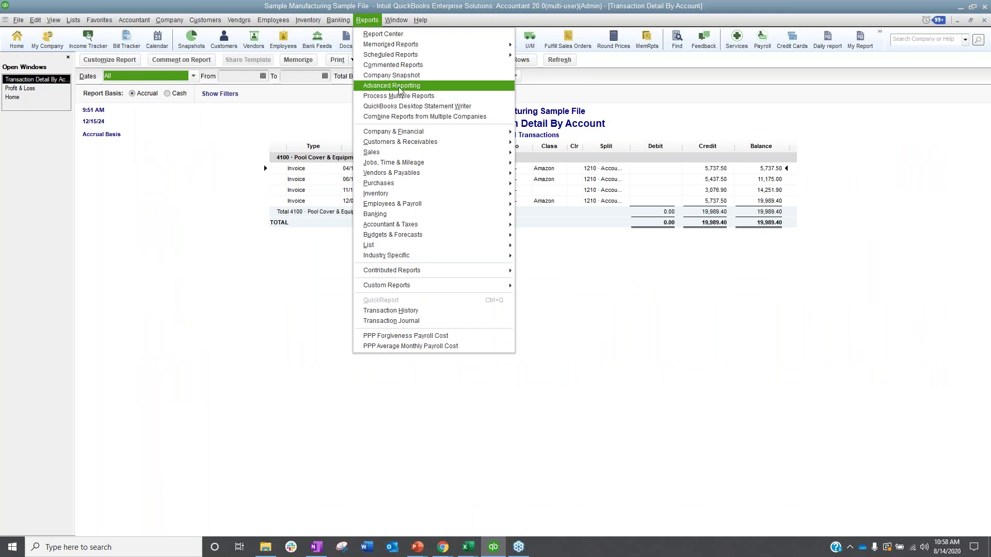
left_click(959, 7)
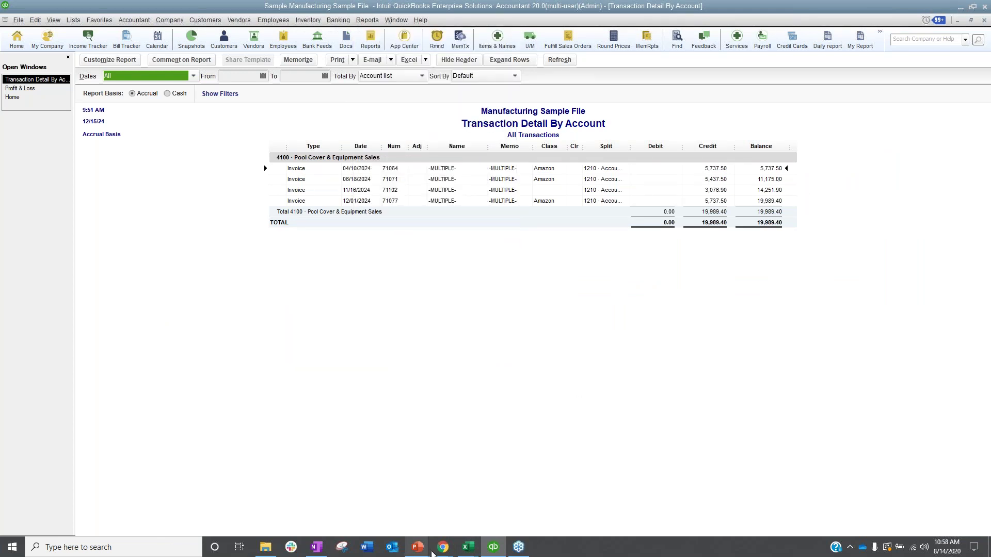
mouse_move(444, 551)
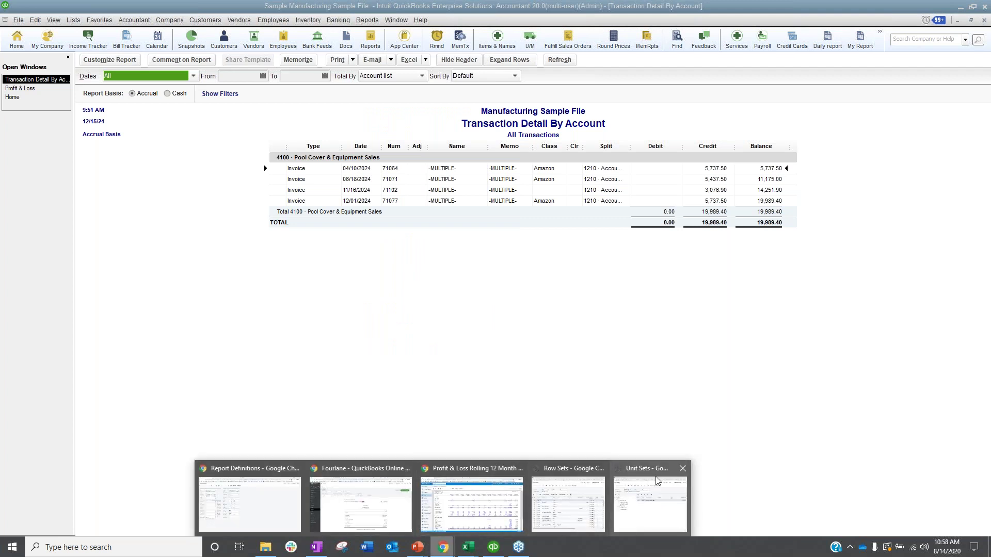
mouse_move(672, 499)
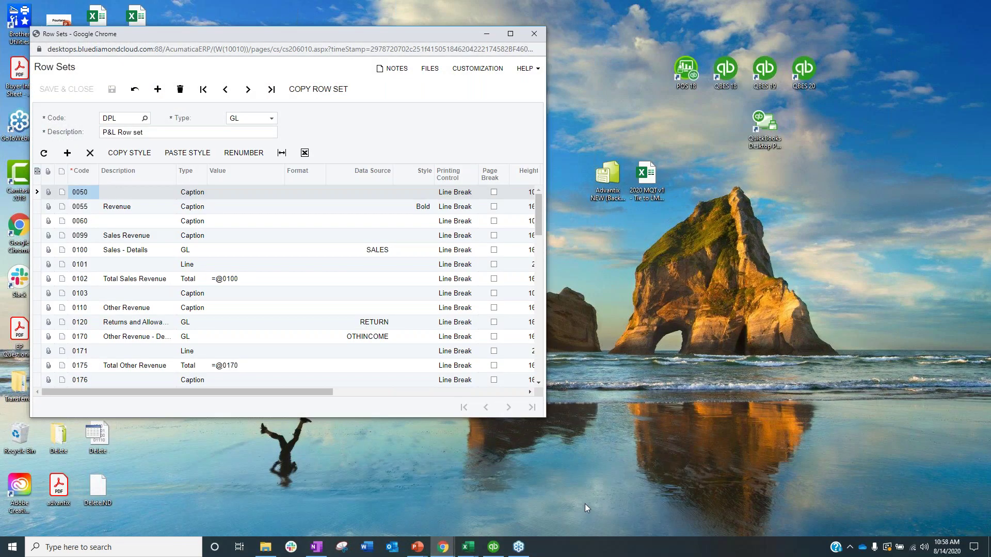
left_click(584, 504)
mouse_move(440, 552)
left_click(463, 513)
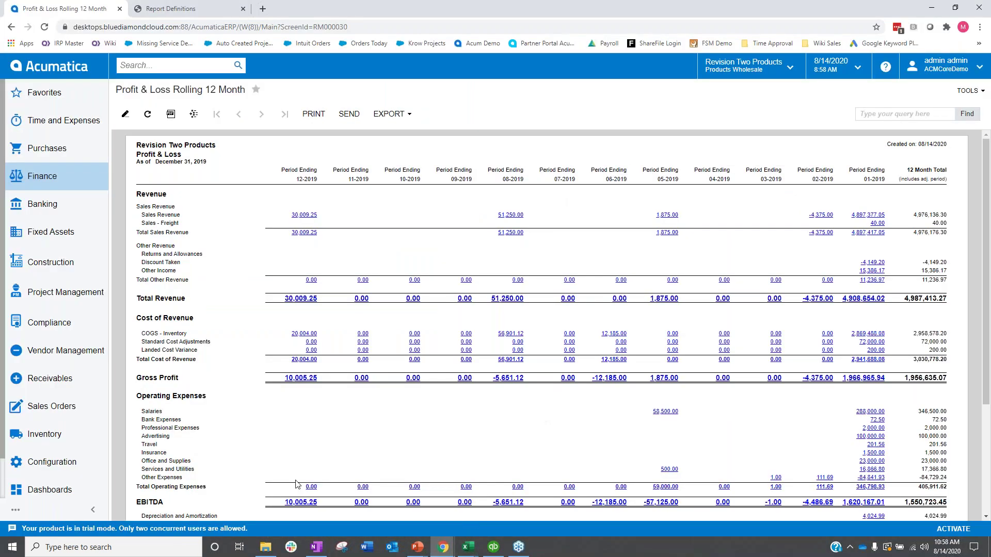
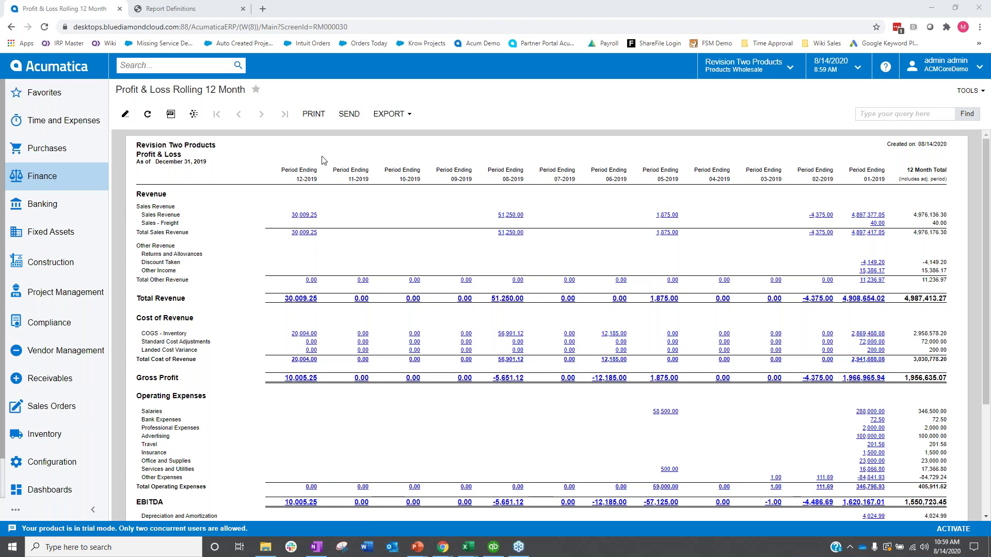
Highlight the web addresses of the Profit & Loss Rolling 12 Month report and the DPL report definition.
left_click(74, 26)
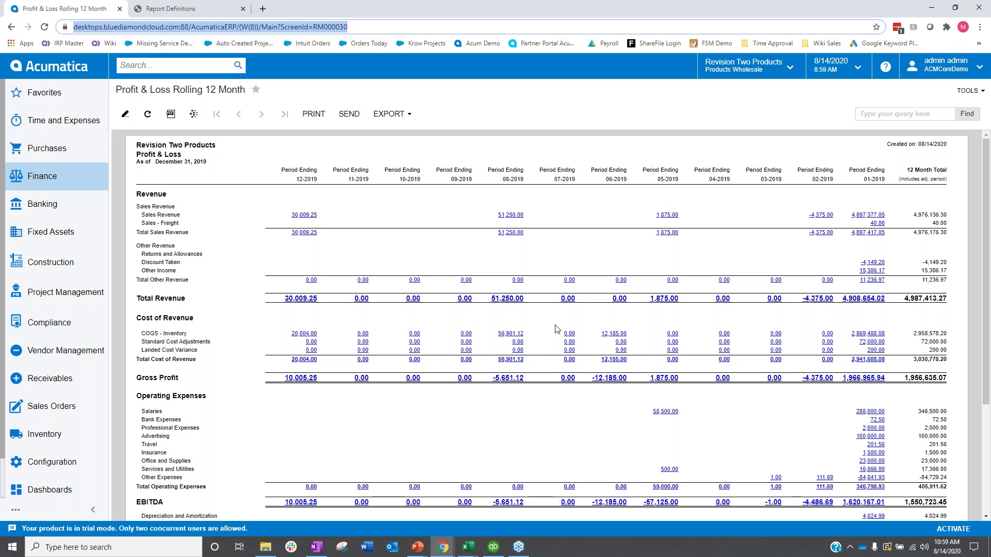
left_click(829, 299)
left_click(172, 7)
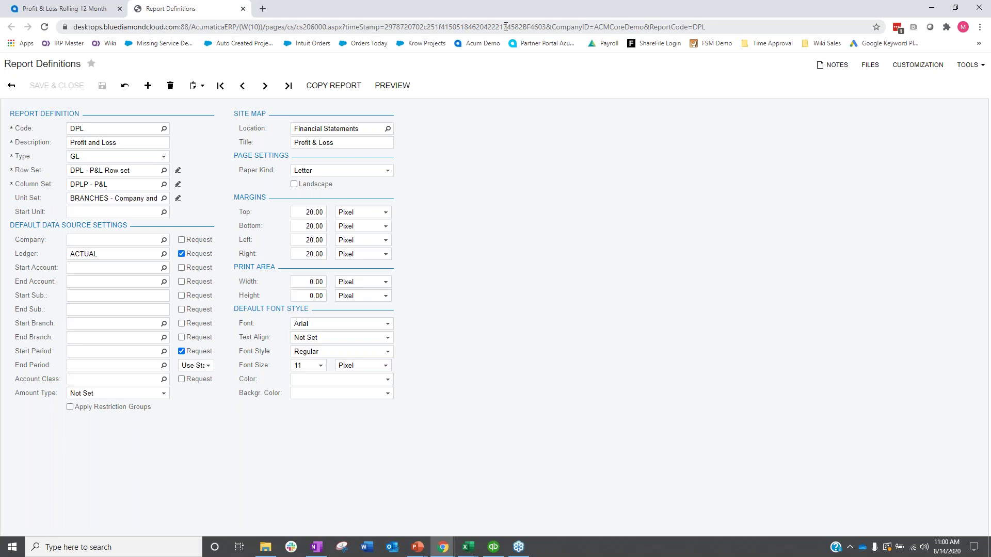
left_click_drag(708, 27, 60, 27)
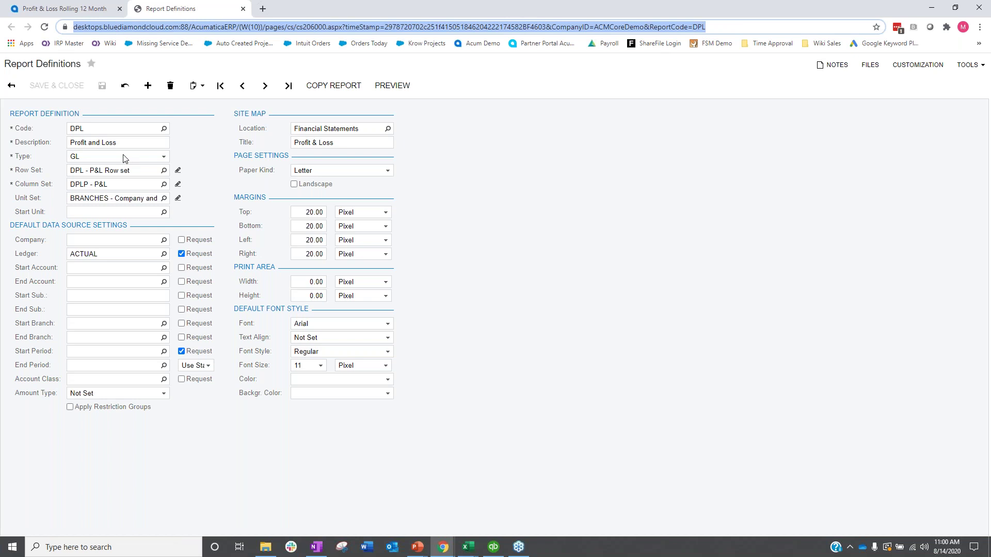
left_click(829, 171)
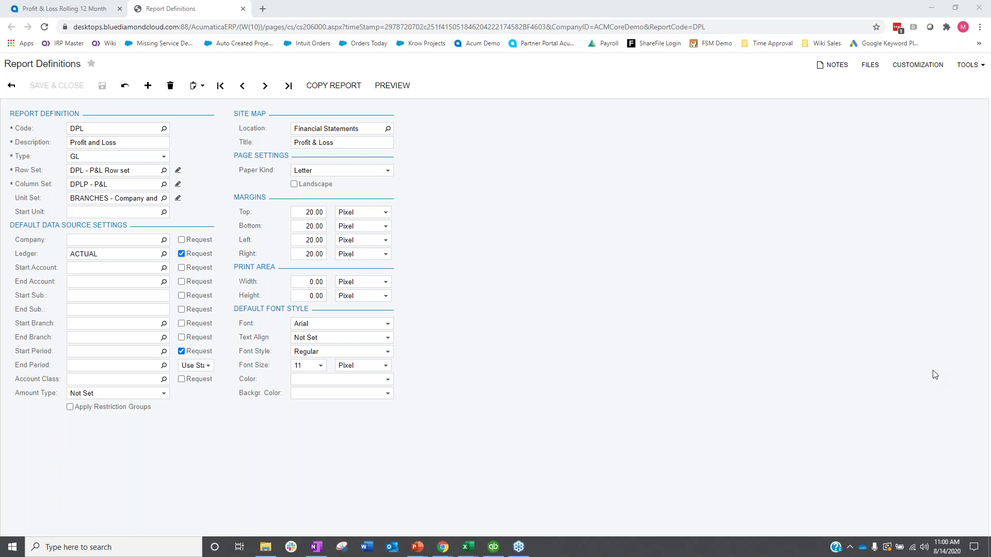
left_click(695, 186)
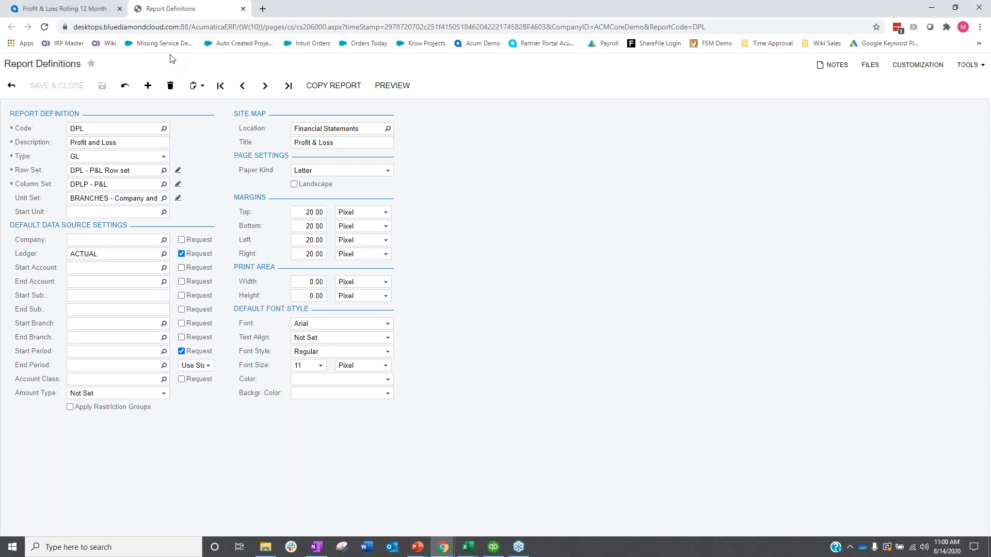
Search for "inter", open Inter-Branch Account Mapping, and view the mapping for the PRODRETAIL branch.
left_click(61, 7)
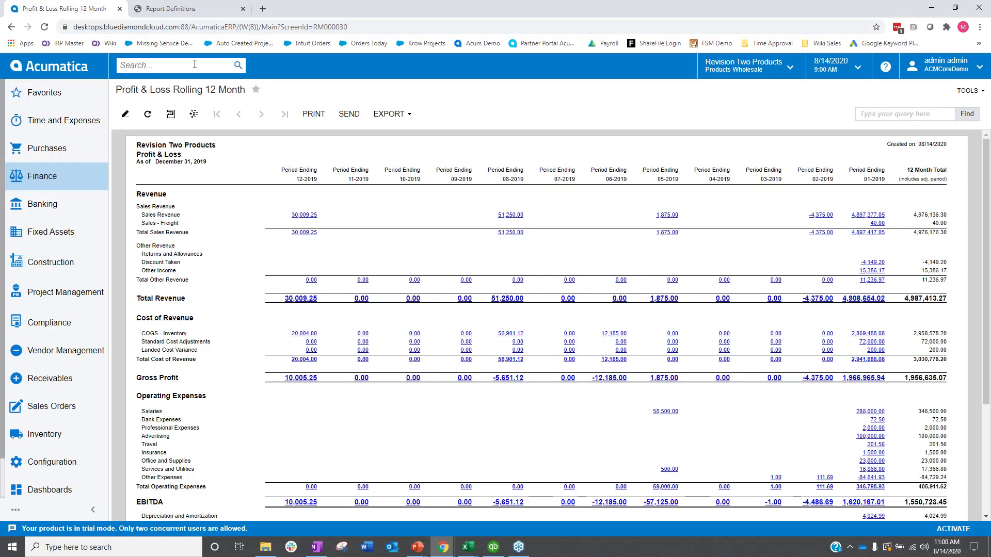
type("intercomp")
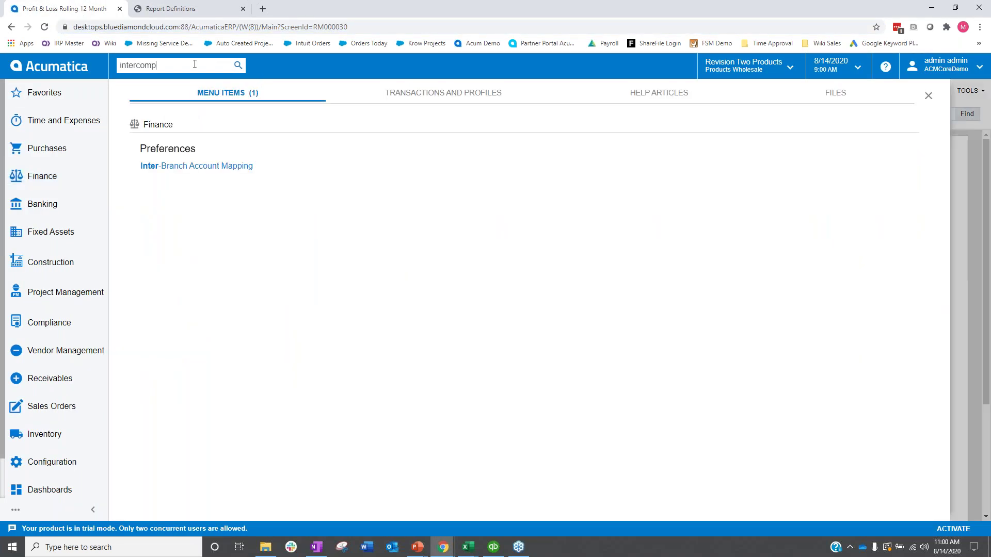
key("BackSpace")
key("BackSpace")
key("BackSpace")
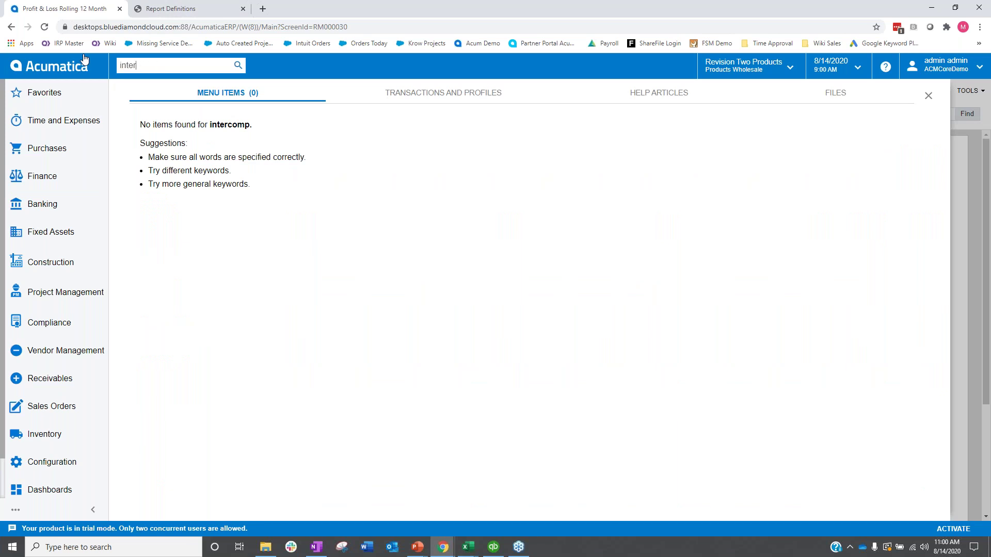
left_click(200, 164)
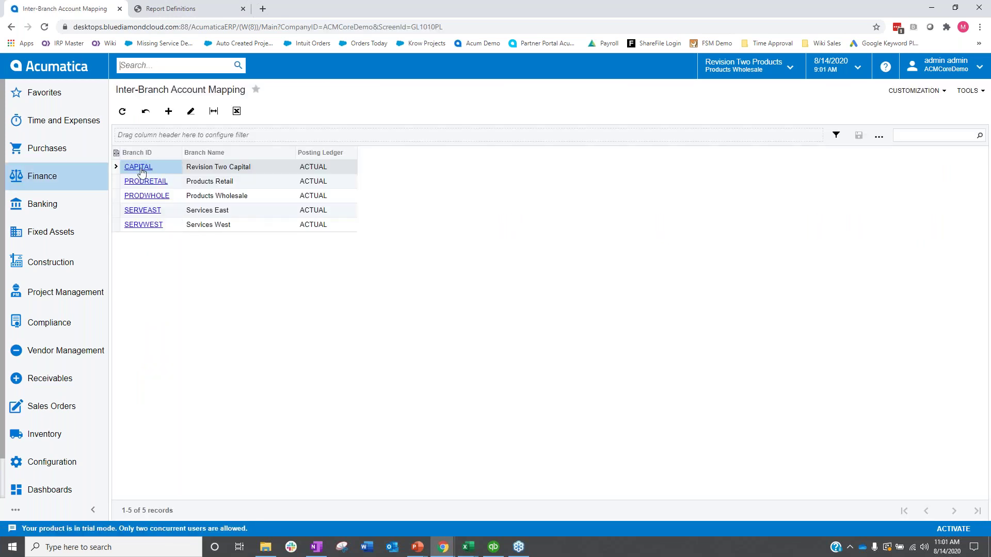
left_click(146, 181)
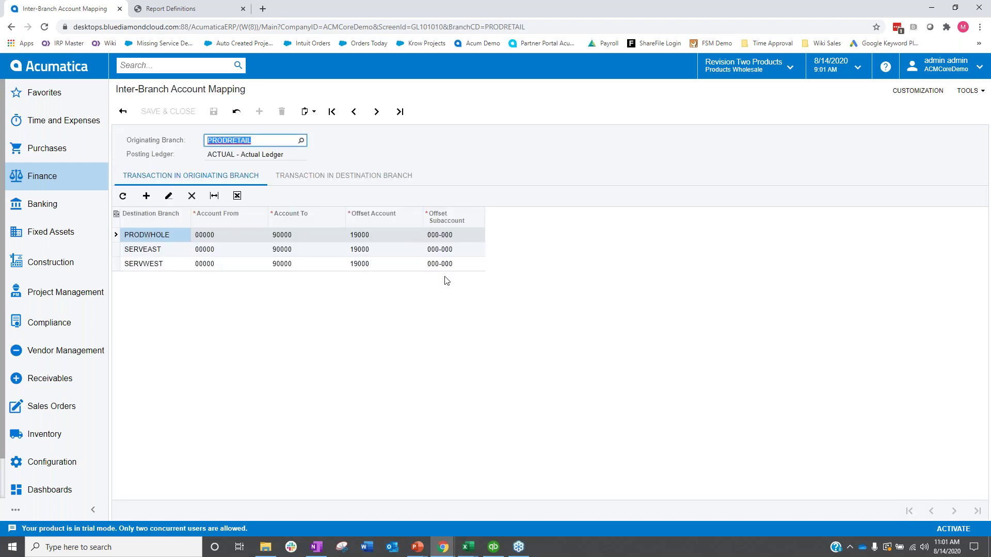
Open a blank new bill in Vendor Management to view the Bills and Adjustments form.
left_click(67, 354)
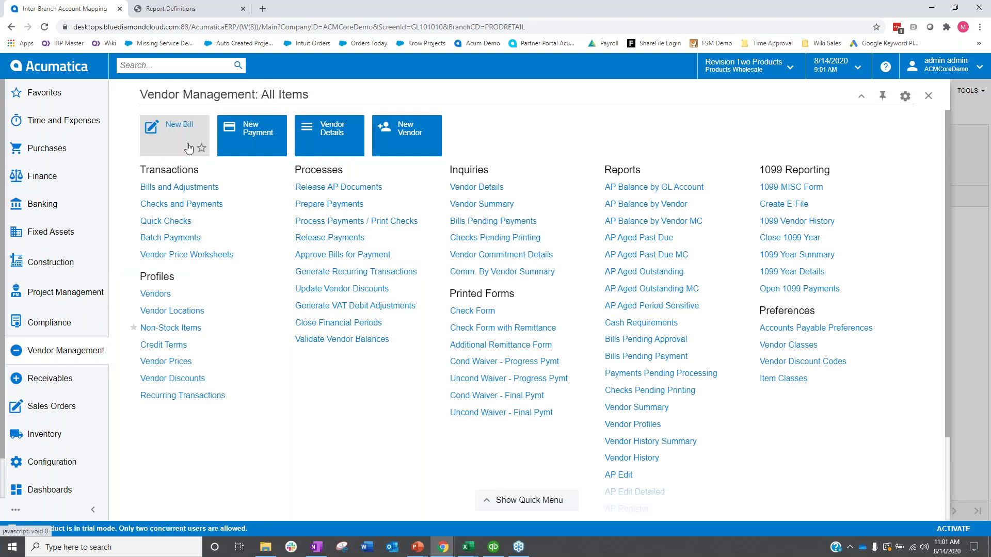
left_click(188, 149)
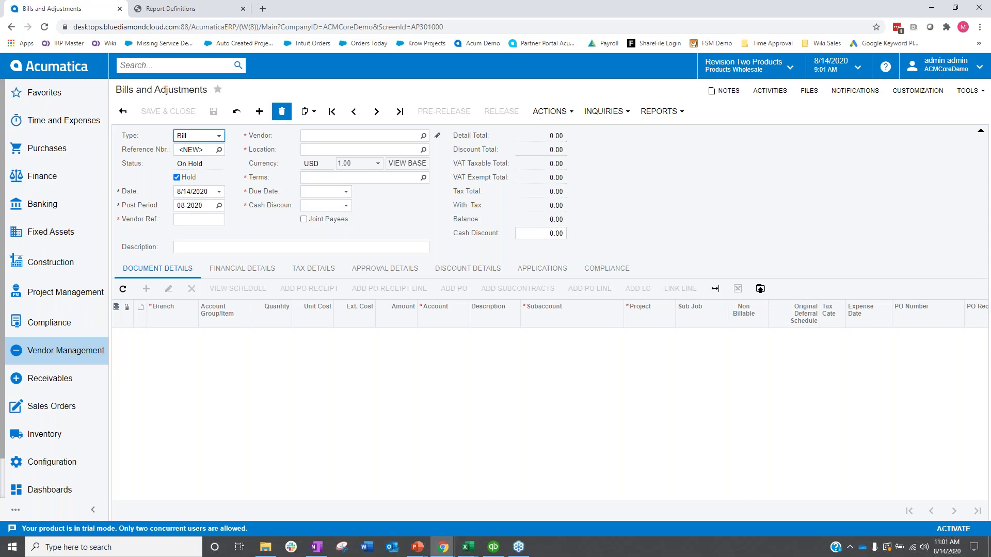
left_click(409, 95)
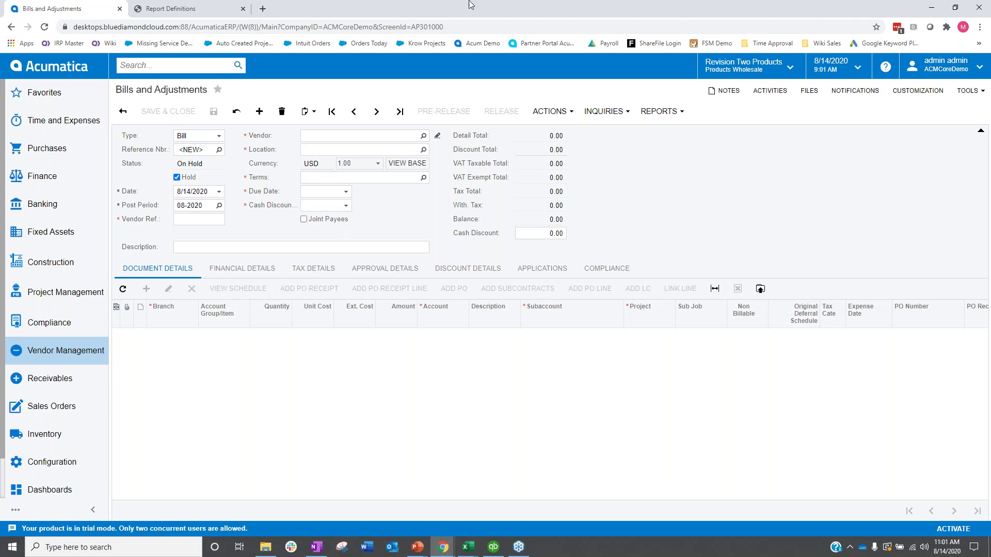
Open fourlane.com in a new browser tab and go to its Events / Webinars page.
left_click(263, 8)
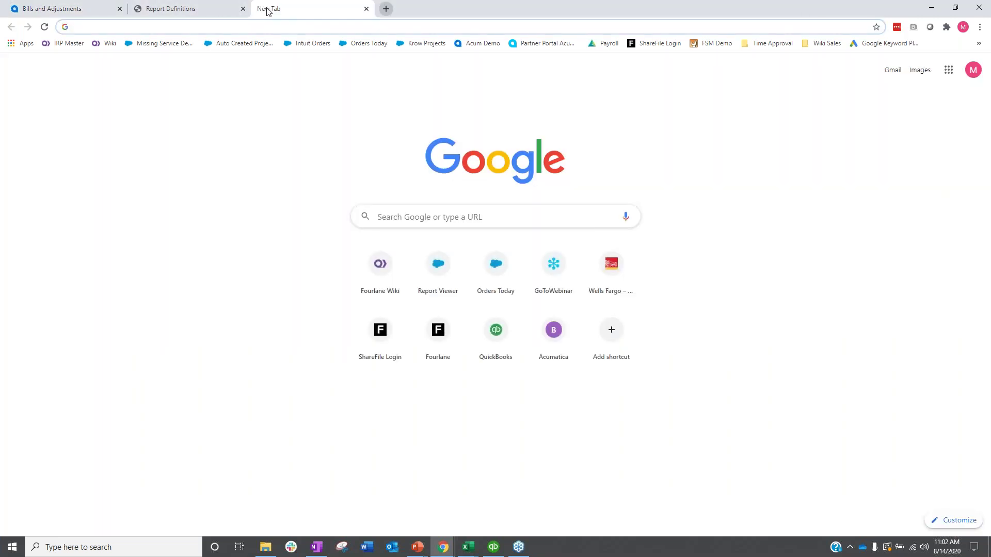
type("foural")
key("BackSpace")
key("BackSpace")
type("lane")
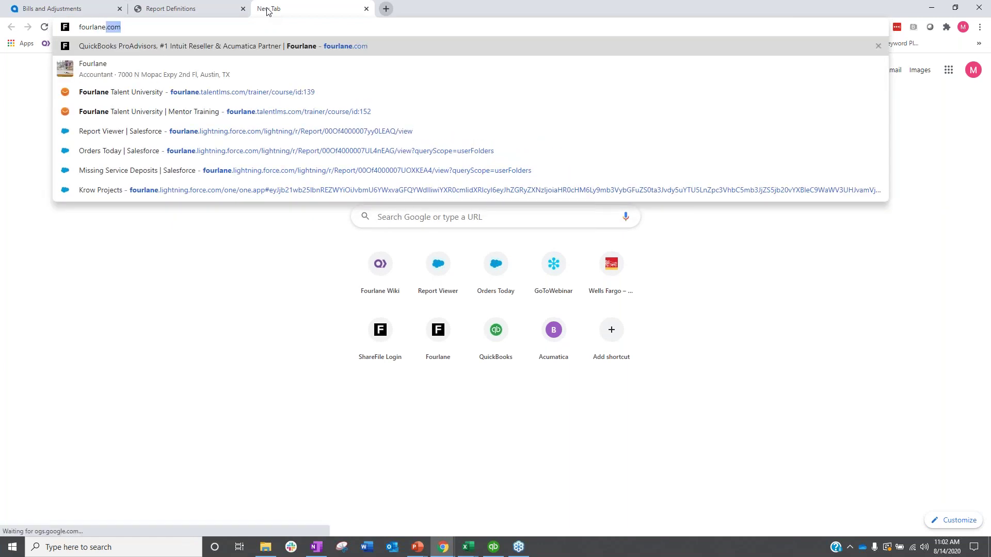
type(".com")
key("Return")
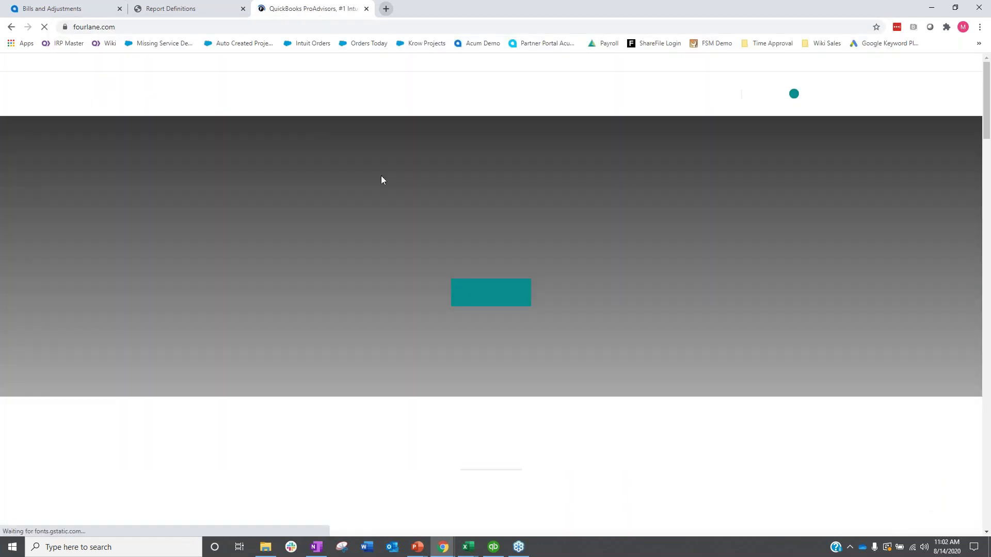
mouse_move(485, 97)
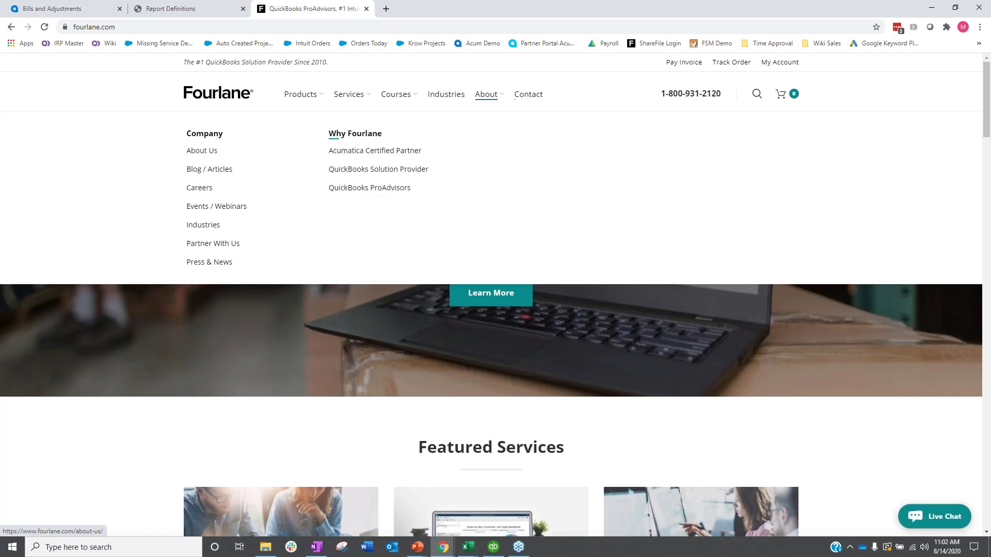
left_click(199, 208)
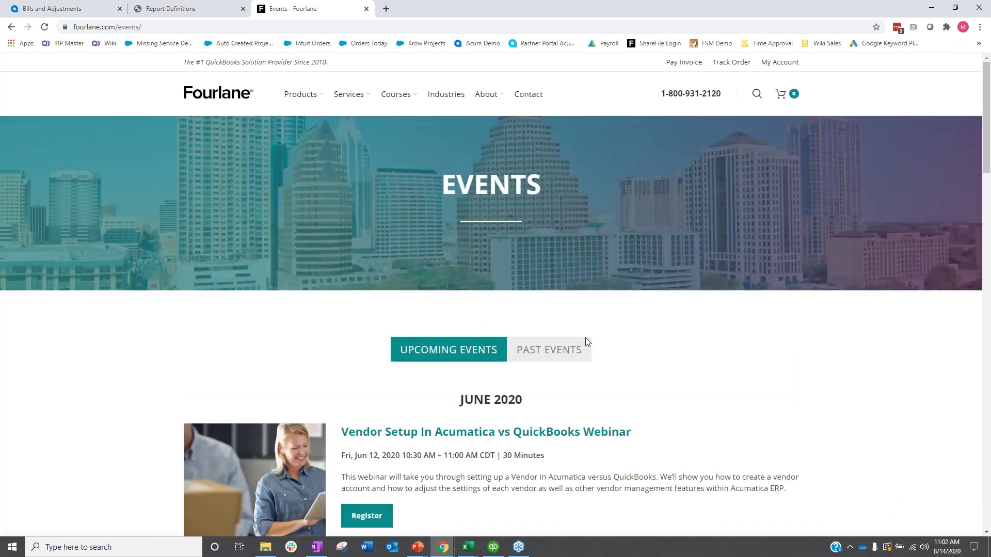
Show the past events and highlight part of the description of the webinar presenting Acumatica ERP as the QuickBooks alternative for growing businesses.
left_click(553, 351)
scroll(202, 381, "down", 5)
scroll(508, 336, "down", 9)
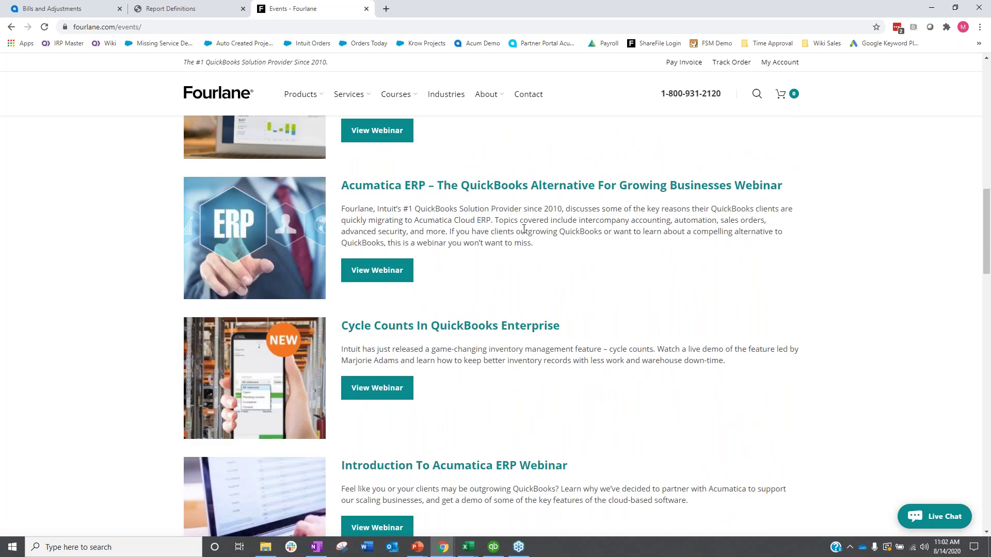
left_click_drag(564, 221, 620, 221)
left_click_drag(730, 236, 751, 233)
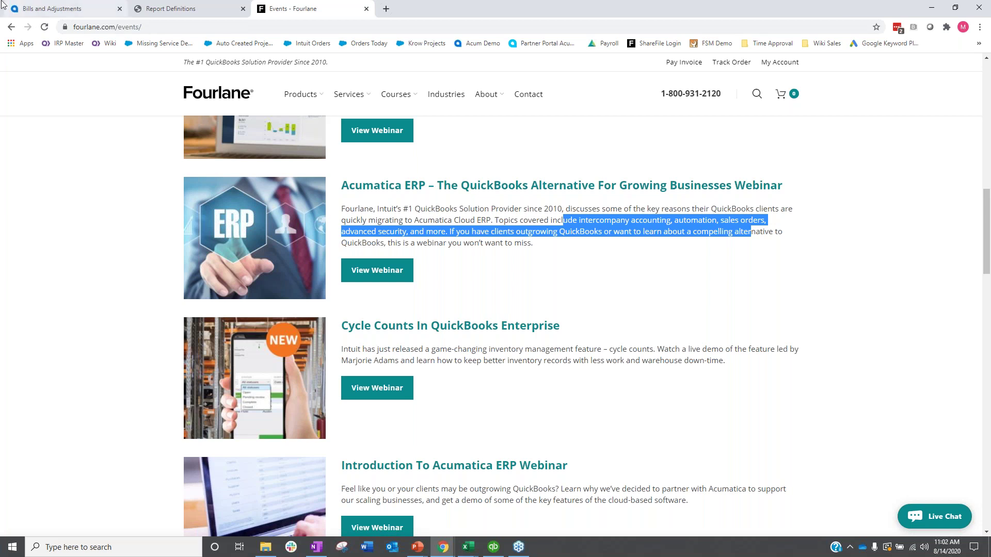
Return to Bills and Adjustments in Acumatica and look over the lists of available companies, branches and tenants.
left_click(62, 8)
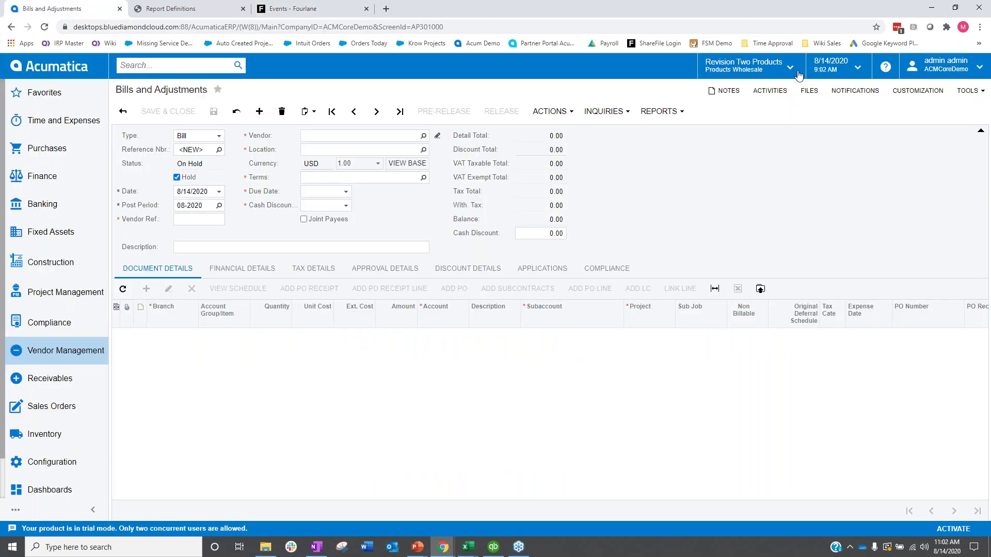
left_click(780, 71)
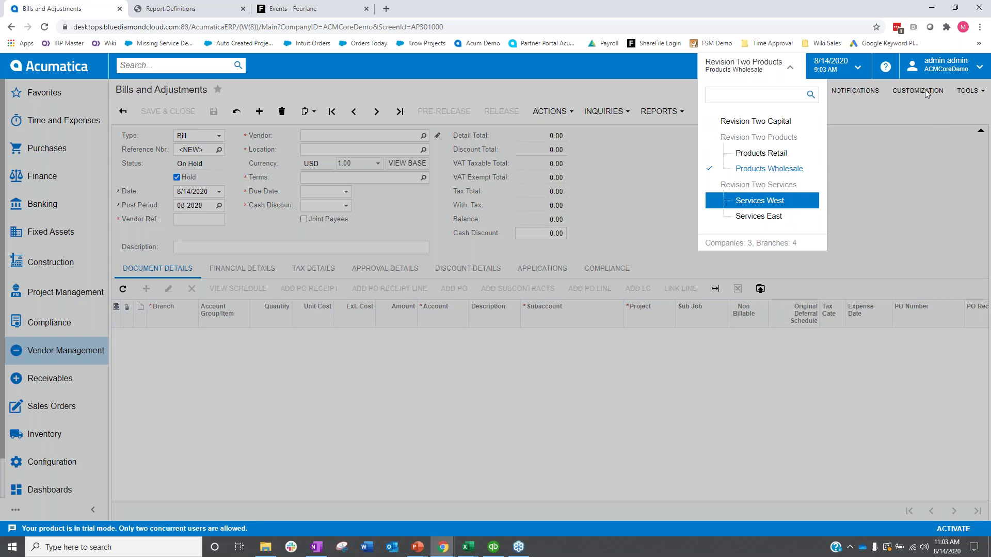
left_click(937, 75)
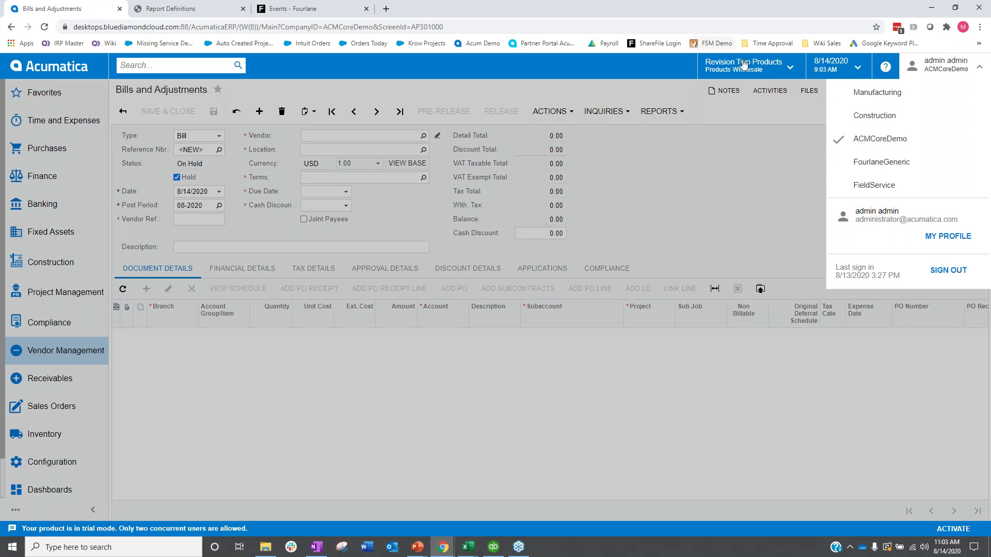
left_click(774, 72)
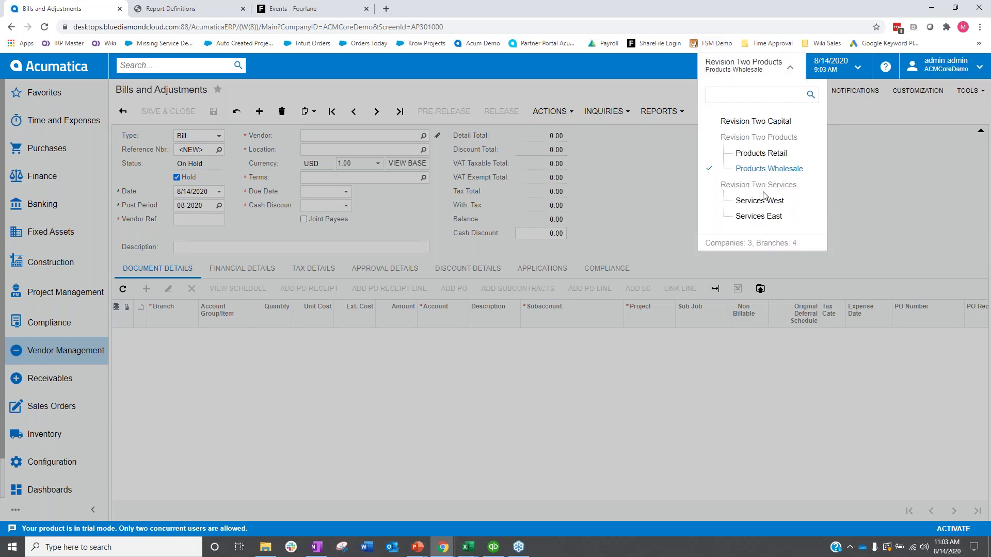
left_click(954, 73)
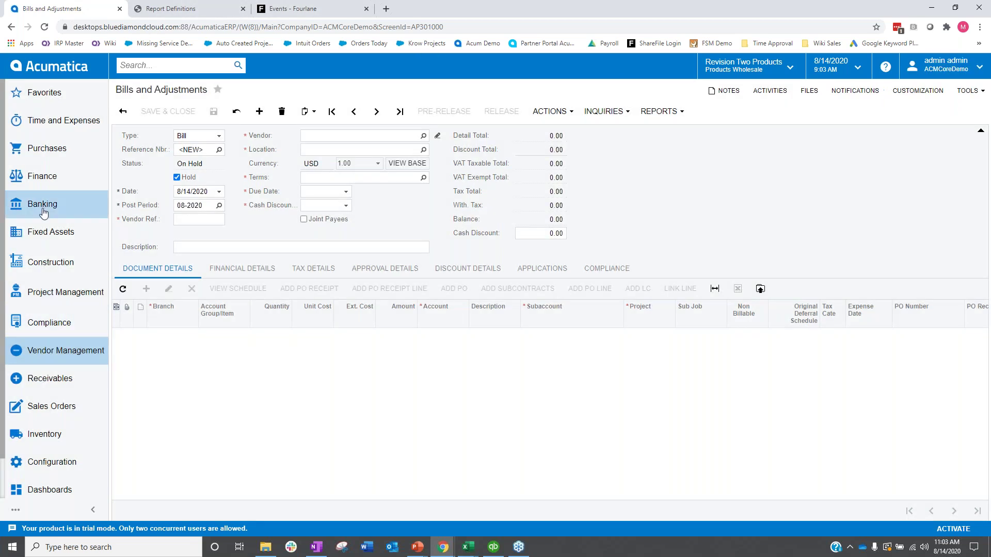
Open the Profit & Loss by Branch report, run it for financial period 12-2019 on the ACTUAL ledger, and look through it.
left_click(41, 175)
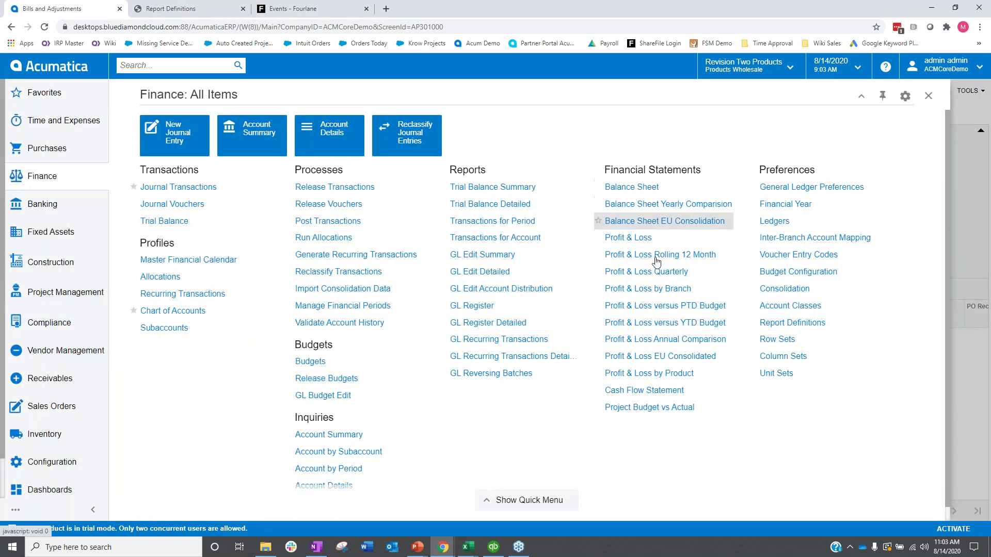
left_click(646, 289)
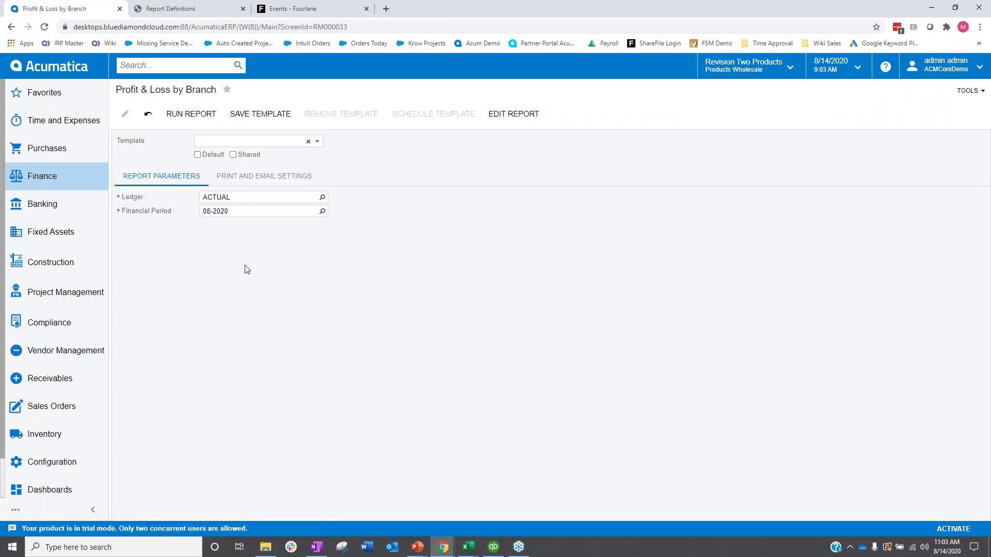
left_click(212, 211)
left_click(211, 211)
key("BackSpace")
key("BackSpace")
key("BackSpace")
key("BackSpace")
key("BackSpace")
key("BackSpace")
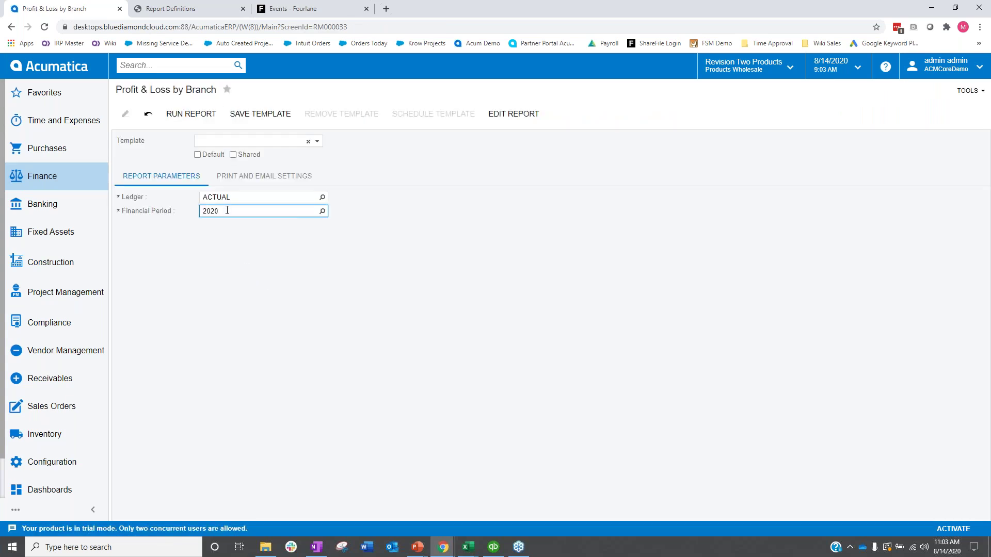
type("122019")
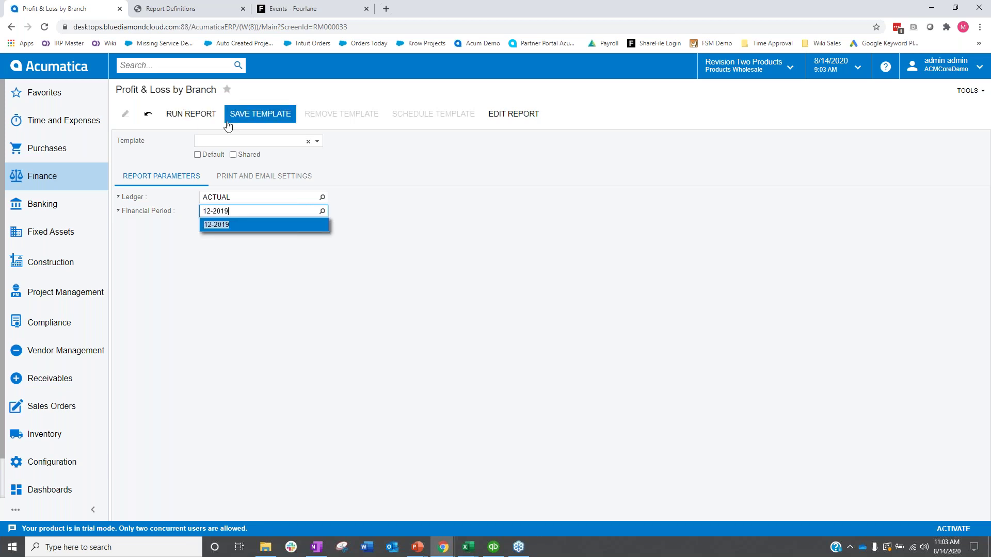
left_click(191, 114)
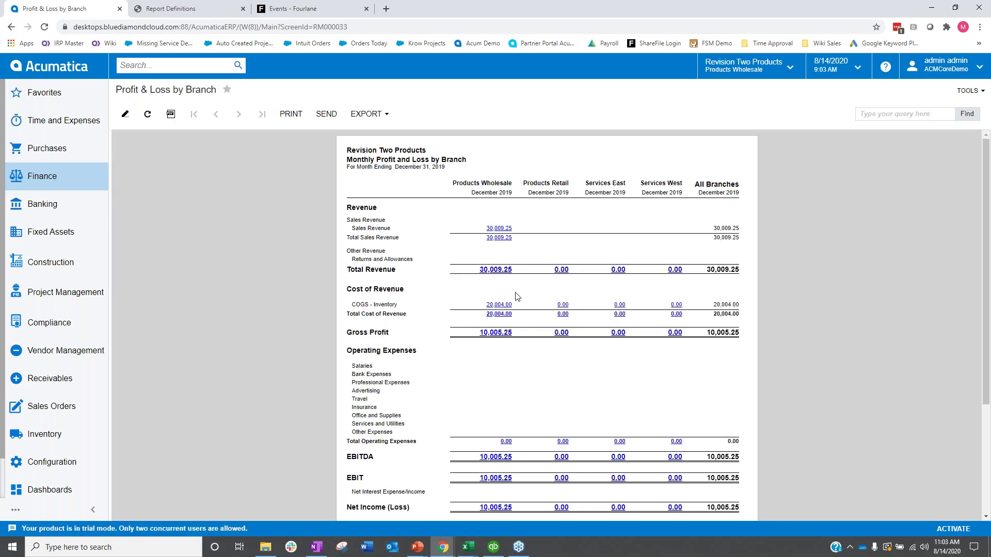
scroll(558, 343, "down", 5)
scroll(558, 343, "up", 5)
Switch to QuickBooks Desktop and open the Class List.
left_click(494, 548)
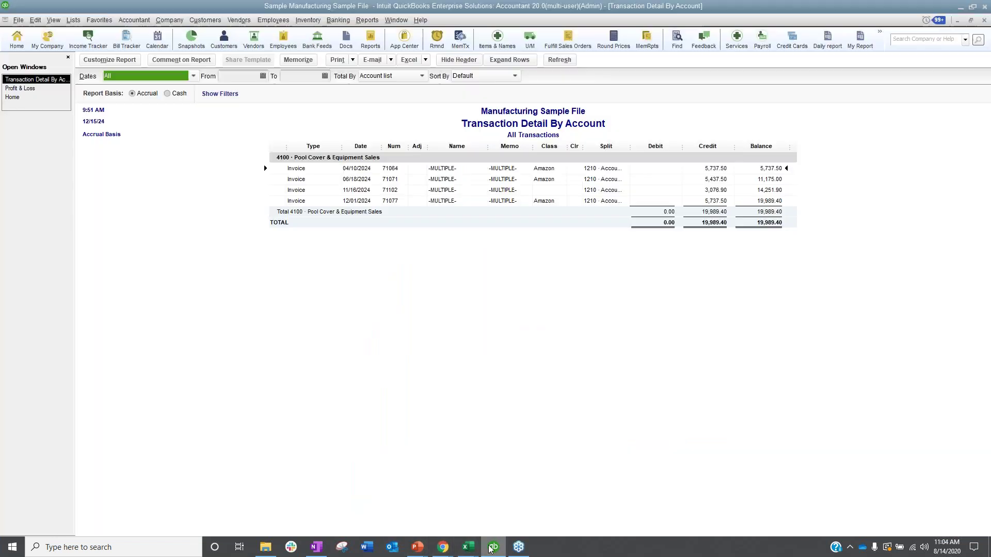
left_click(72, 21)
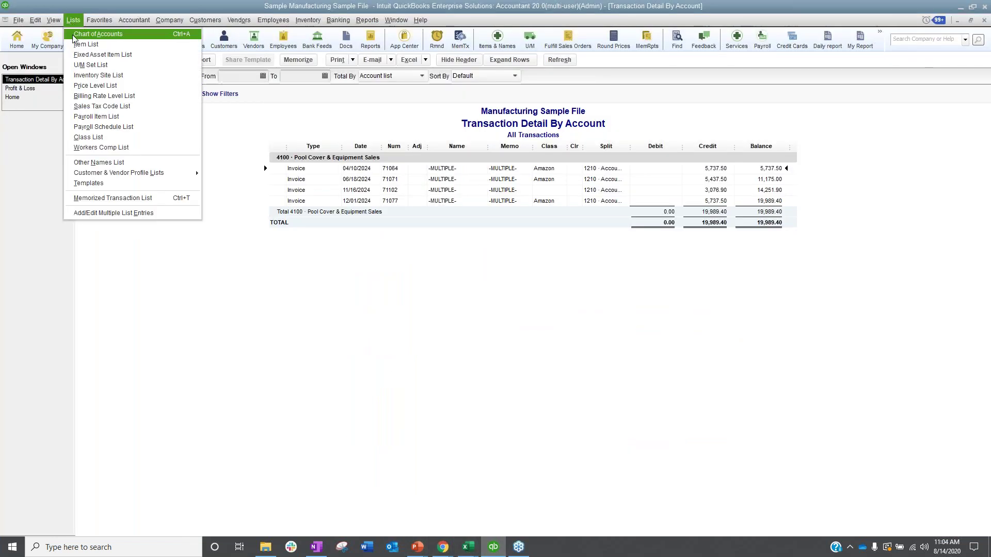
left_click(90, 137)
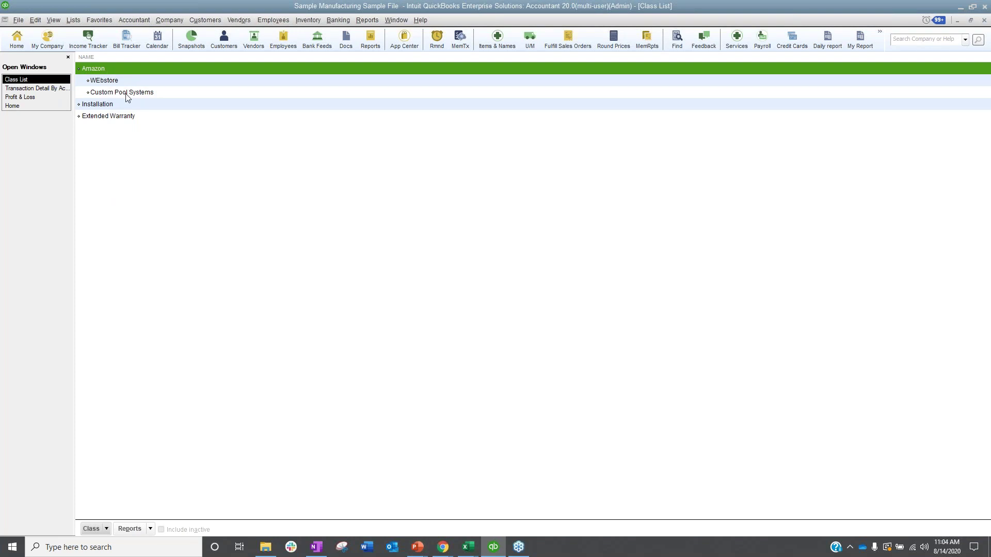
Make the Extended Warranty class a subclass of Installation.
left_click(96, 82)
left_click(95, 105)
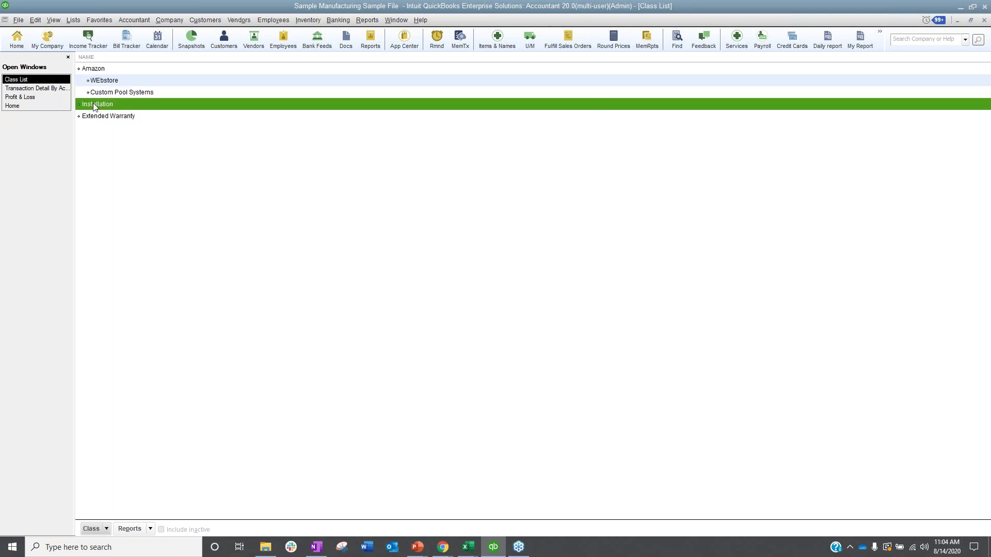
left_click_drag(80, 116, 100, 120)
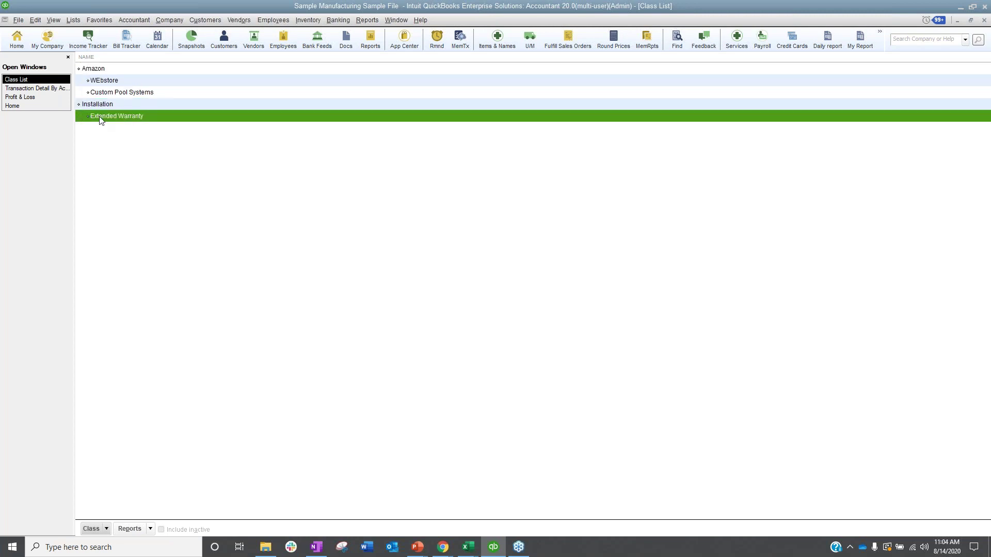
Edit the Extended Warranty class to be a subclass of Webstore, quick-adding Webstore as a new class.
double_click(101, 118)
key("Tab")
key("Tab")
key("shift+Tab")
key("Tab")
type("webstore")
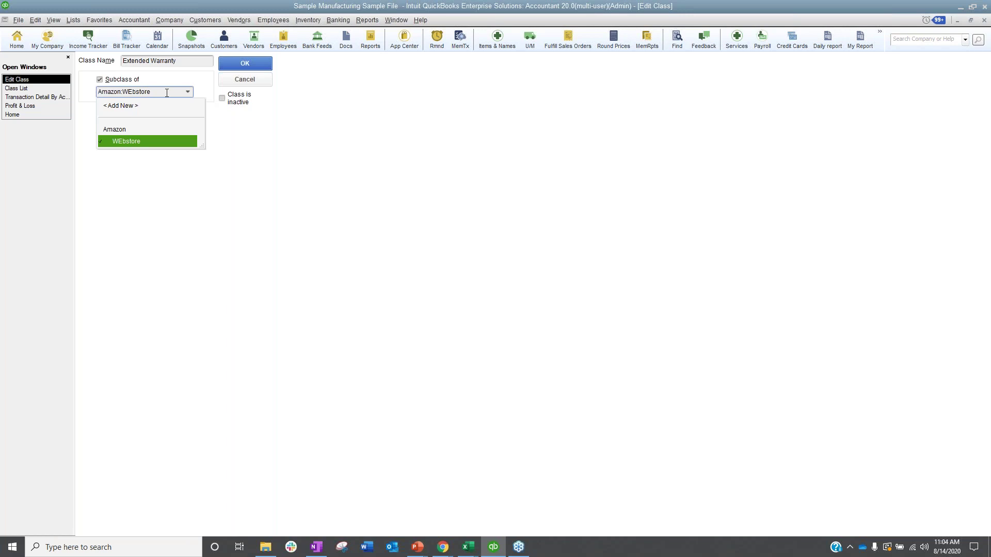
left_click(245, 68)
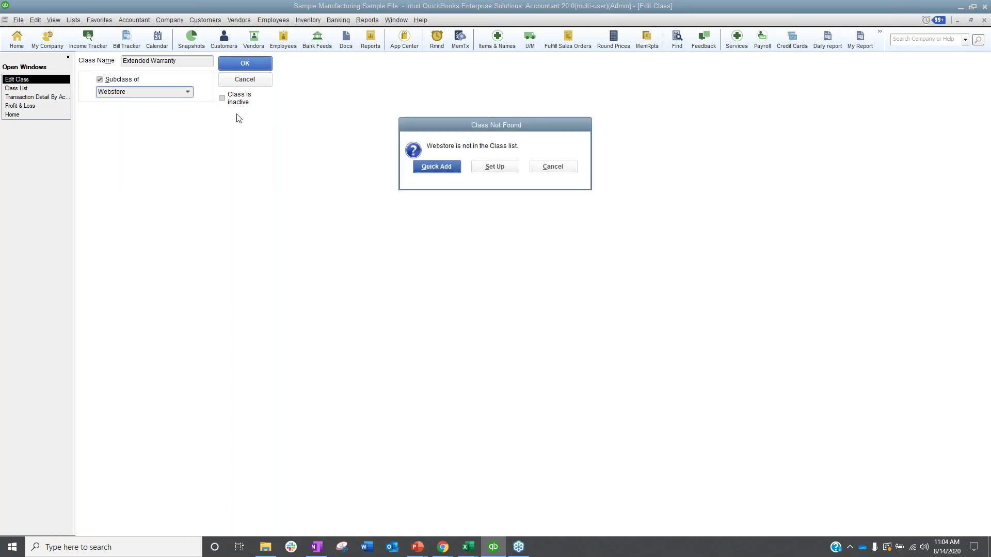
left_click(436, 166)
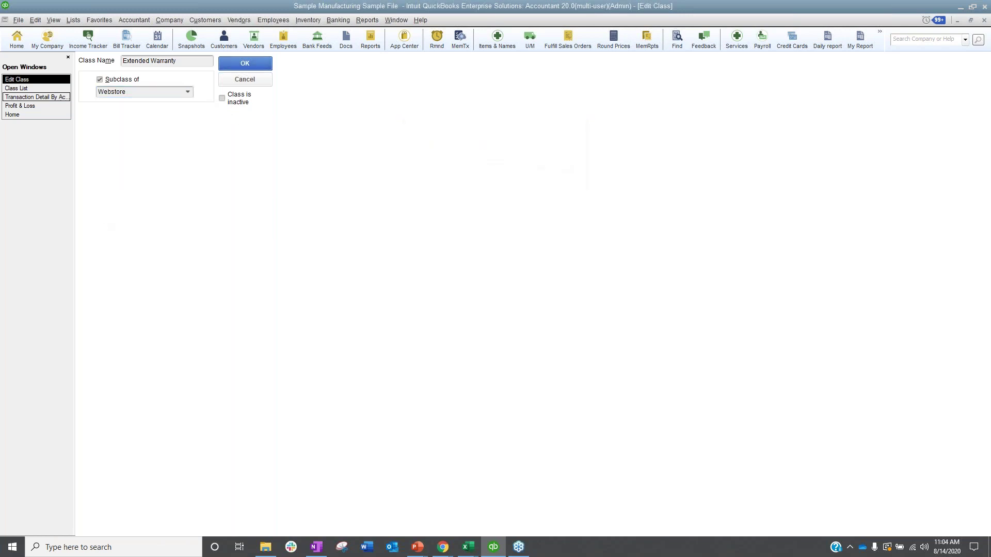
left_click(244, 64)
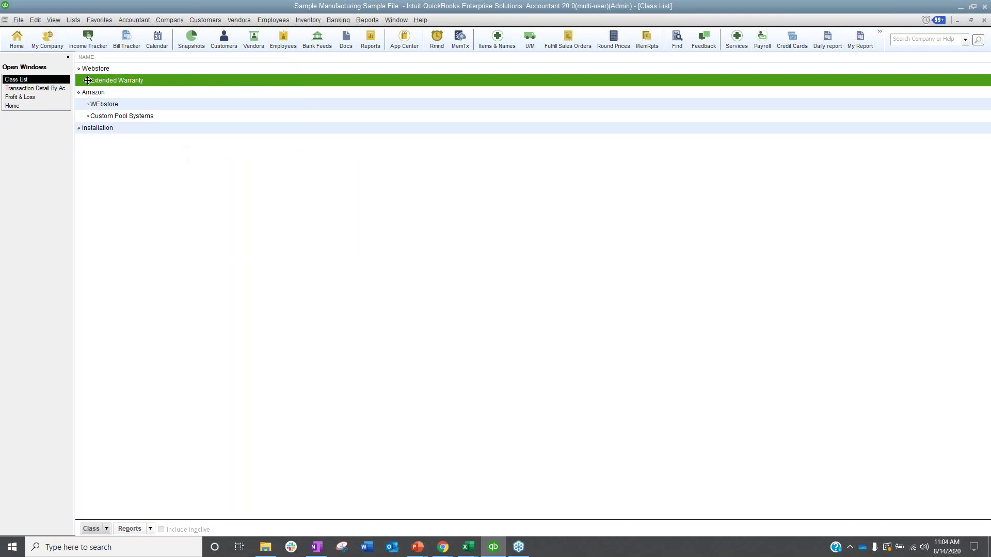
Move Extended Warranty to the top level of the class hierarchy, nest the new Webstore class beneath it, and review the Amazon subclasses.
mouse_move(88, 80)
left_mouse_down()
mouse_move(77, 75)
mouse_move(79, 84)
left_mouse_up()
left_click(97, 70)
left_click(114, 93)
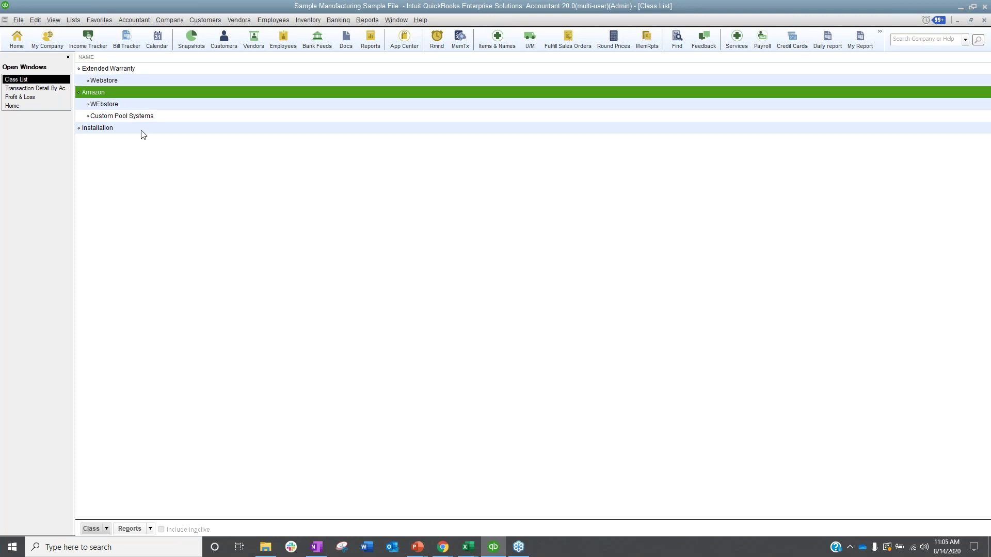
left_click(118, 104)
left_click(132, 117)
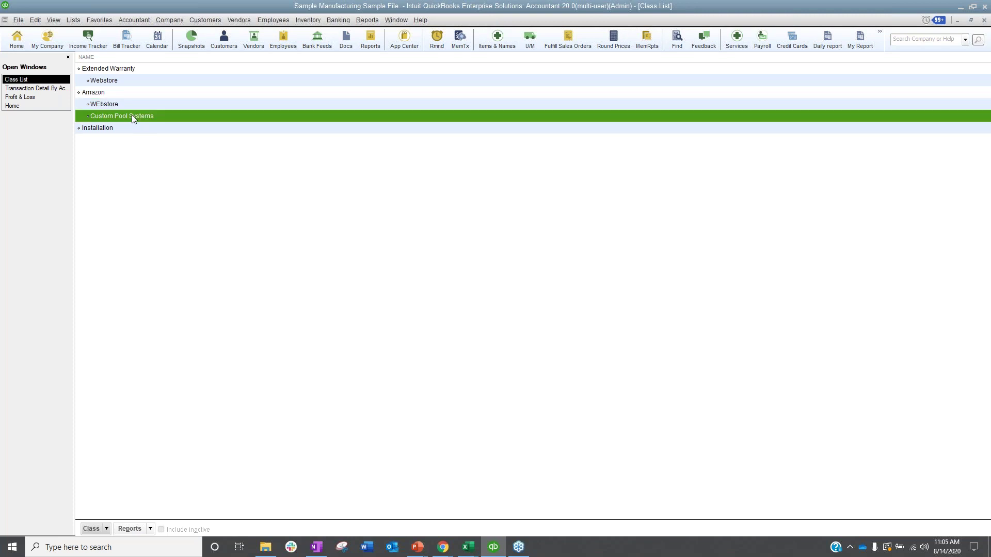